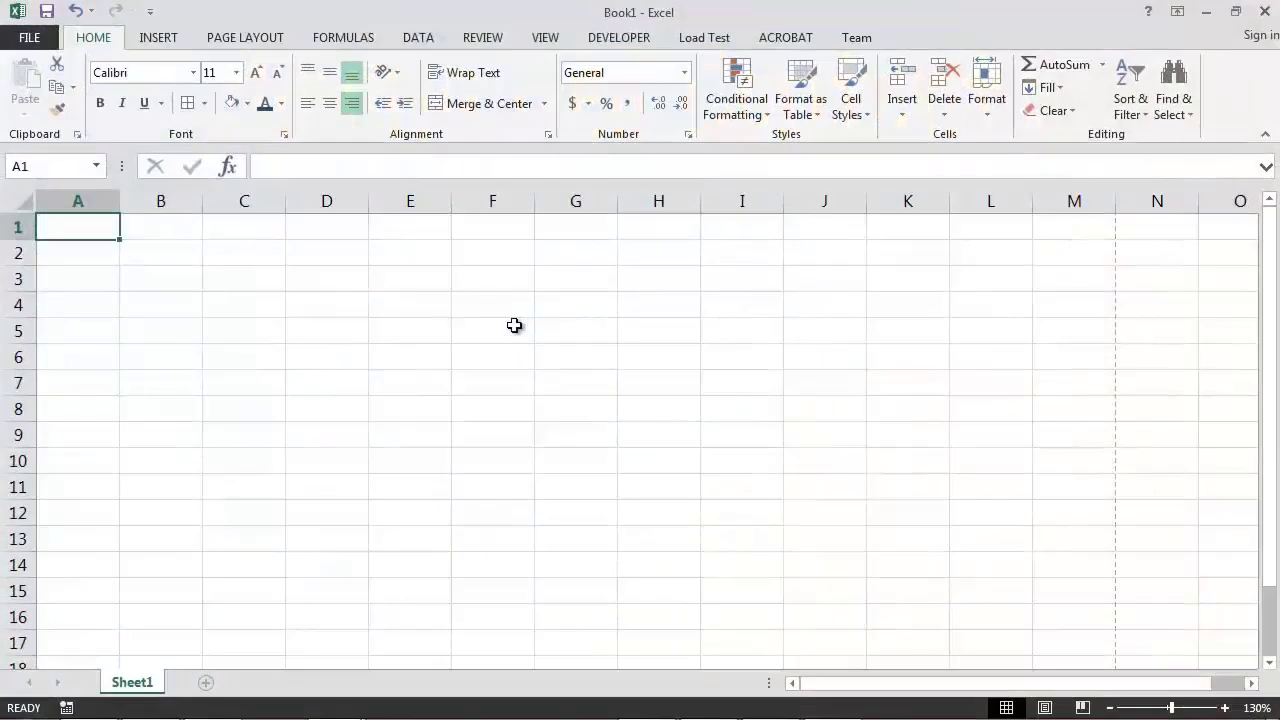
# - Enter the text January in cell C5
pyautogui.click(252, 332)
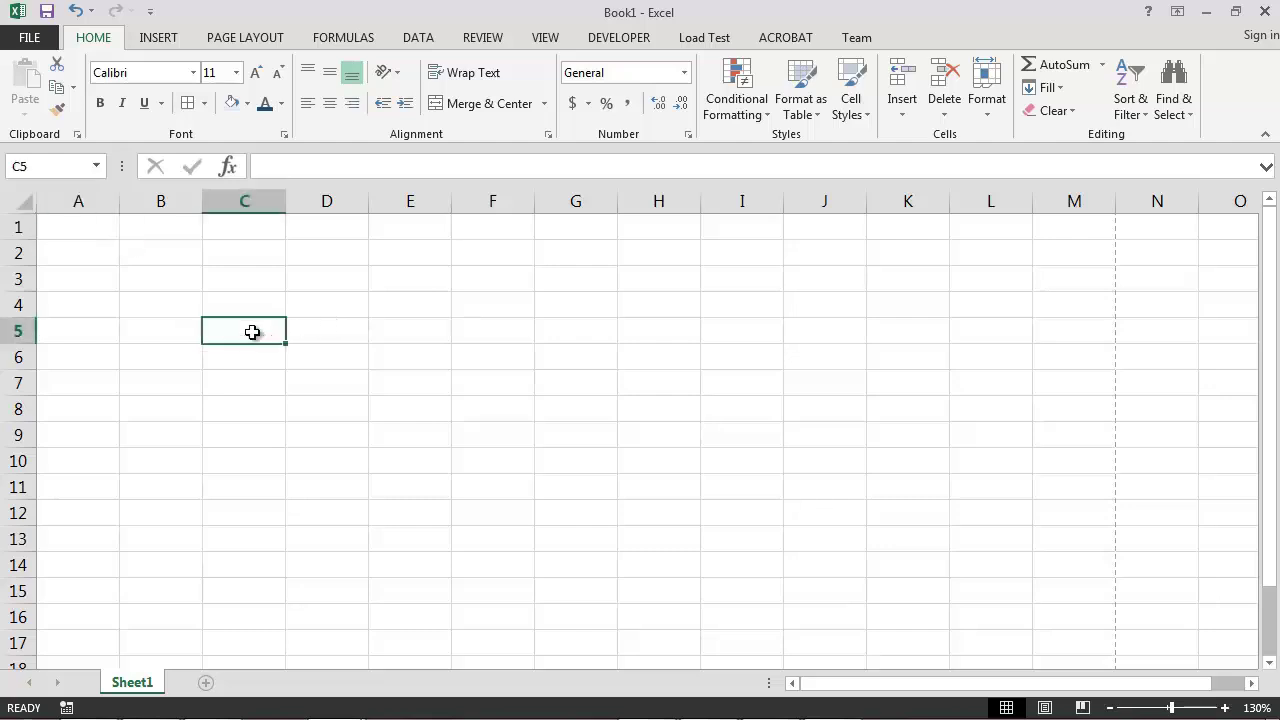
pyautogui.write('January')
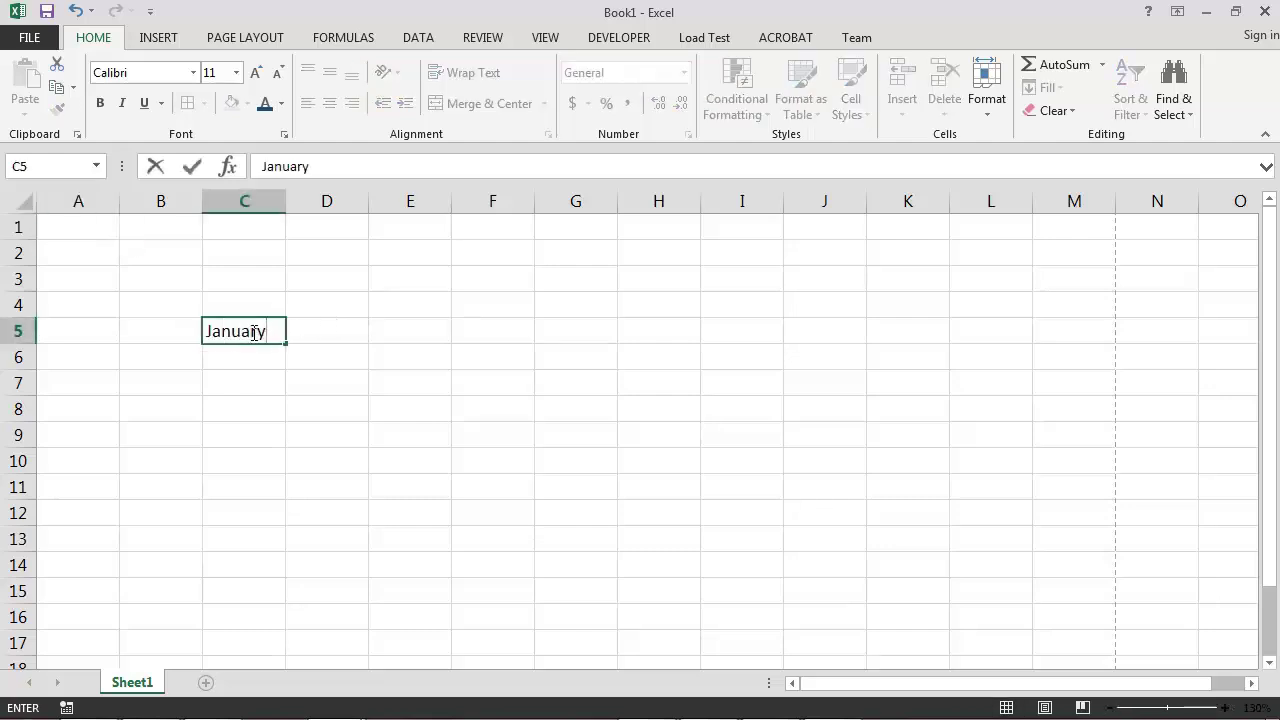
pyautogui.click(250, 350)
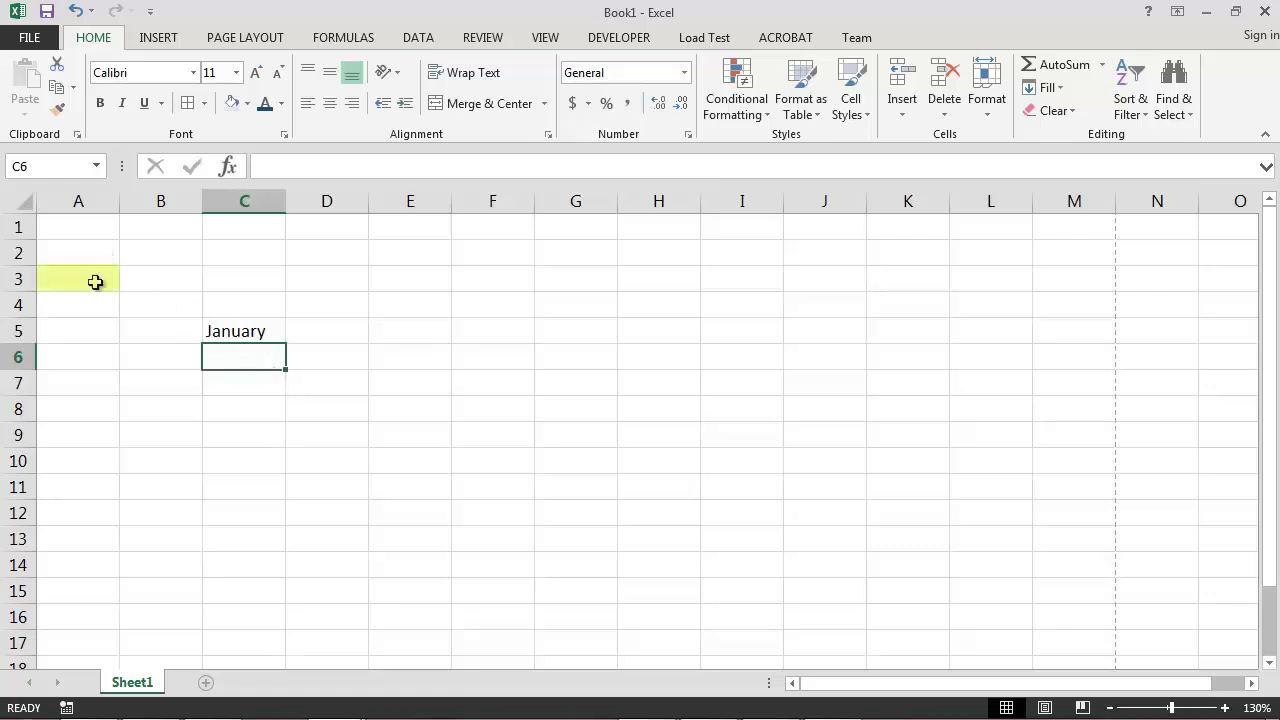
# - Try moving the January entry from C5 to A3 by cutting and pasting it, and undo the move
pyautogui.click(95, 282)
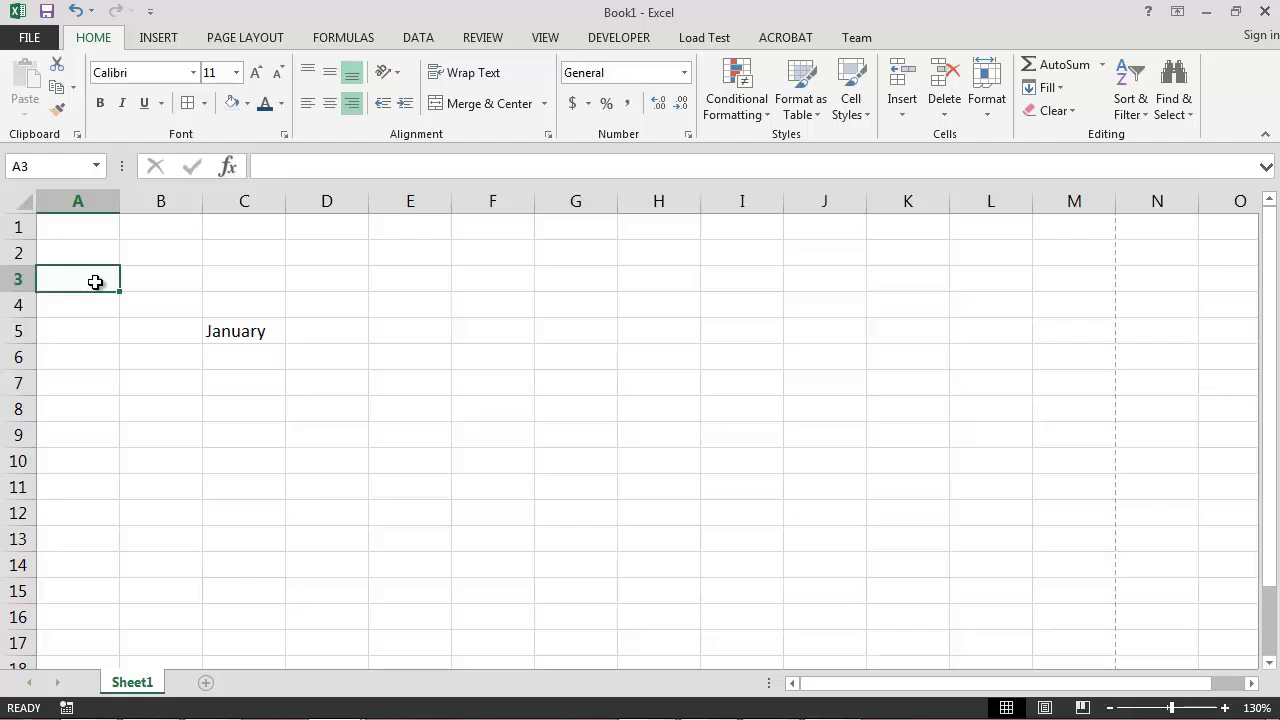
pyautogui.click(255, 334)
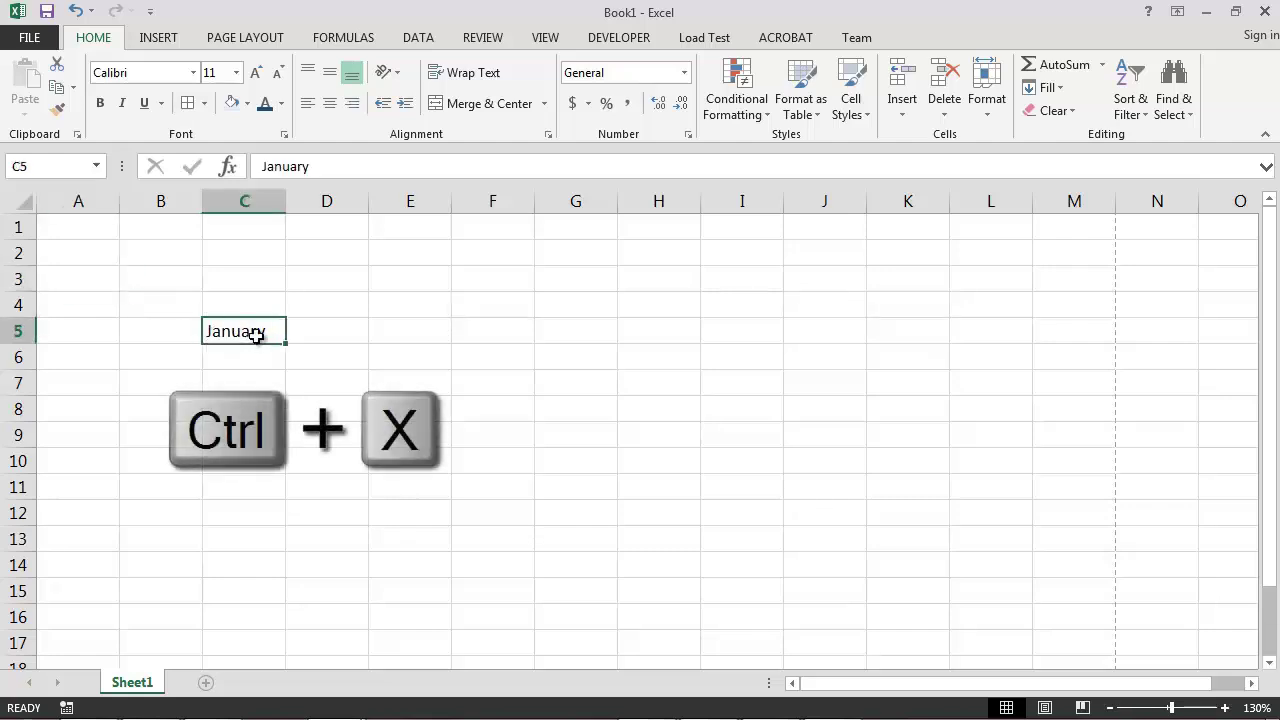
pyautogui.hotkey('ctrl', 'x')
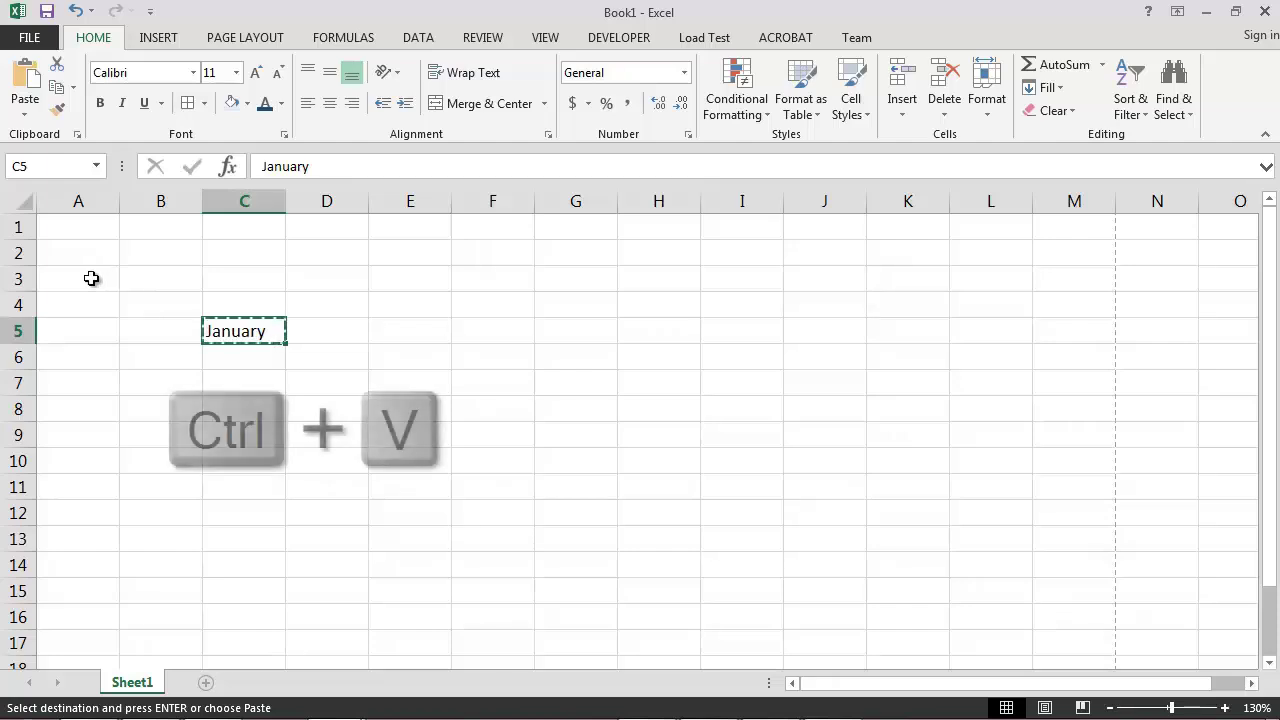
pyautogui.click(91, 278)
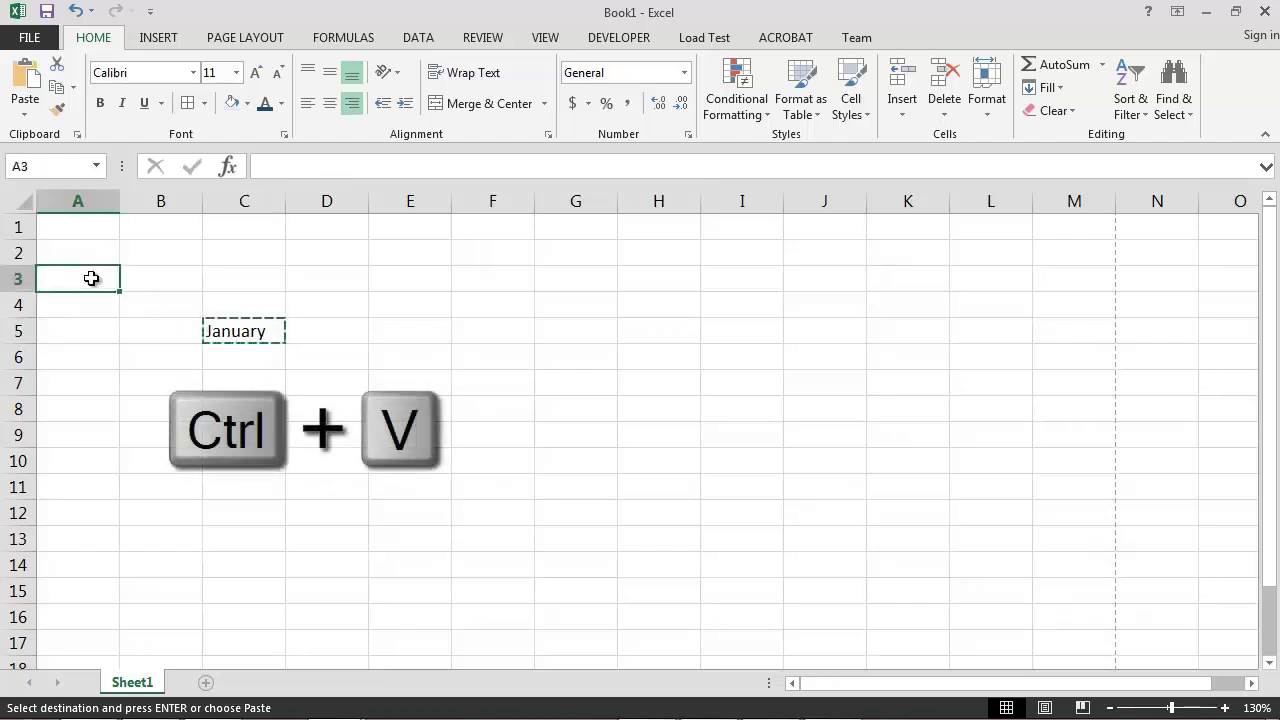
pyautogui.hotkey('ctrl', 'v')
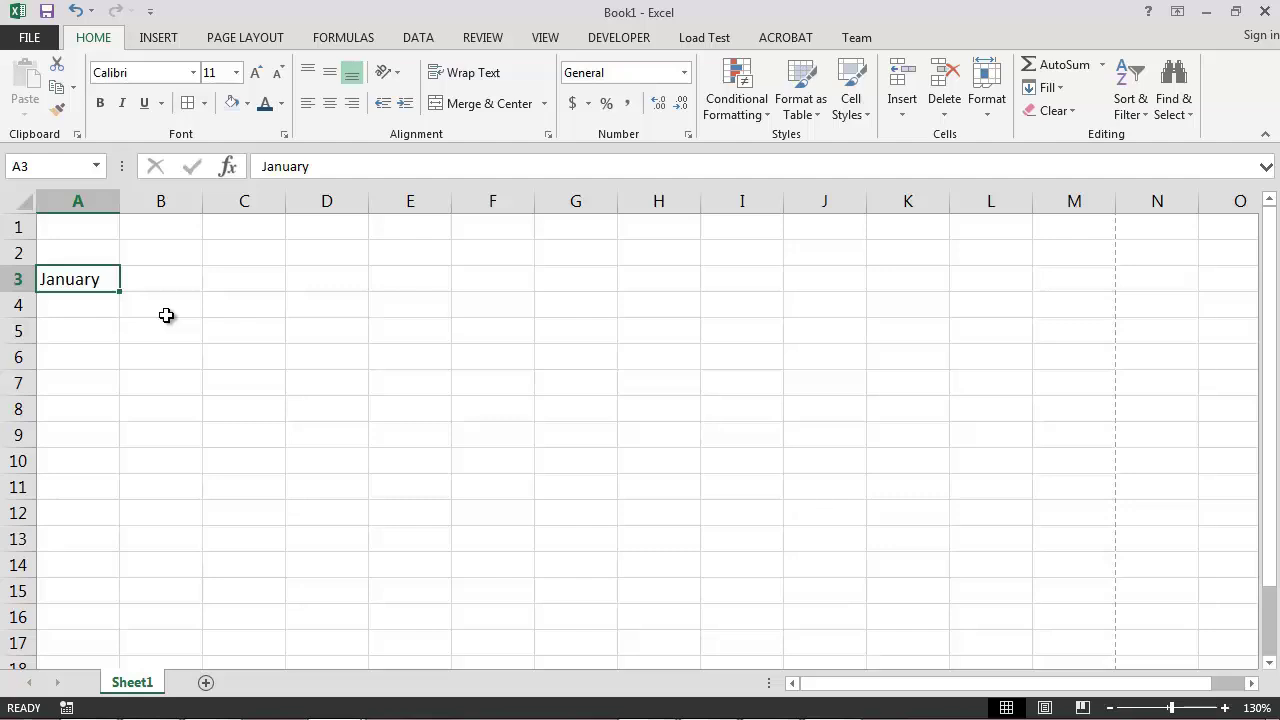
pyautogui.hotkey('ctrl', 'z')
pyautogui.press('Escape')
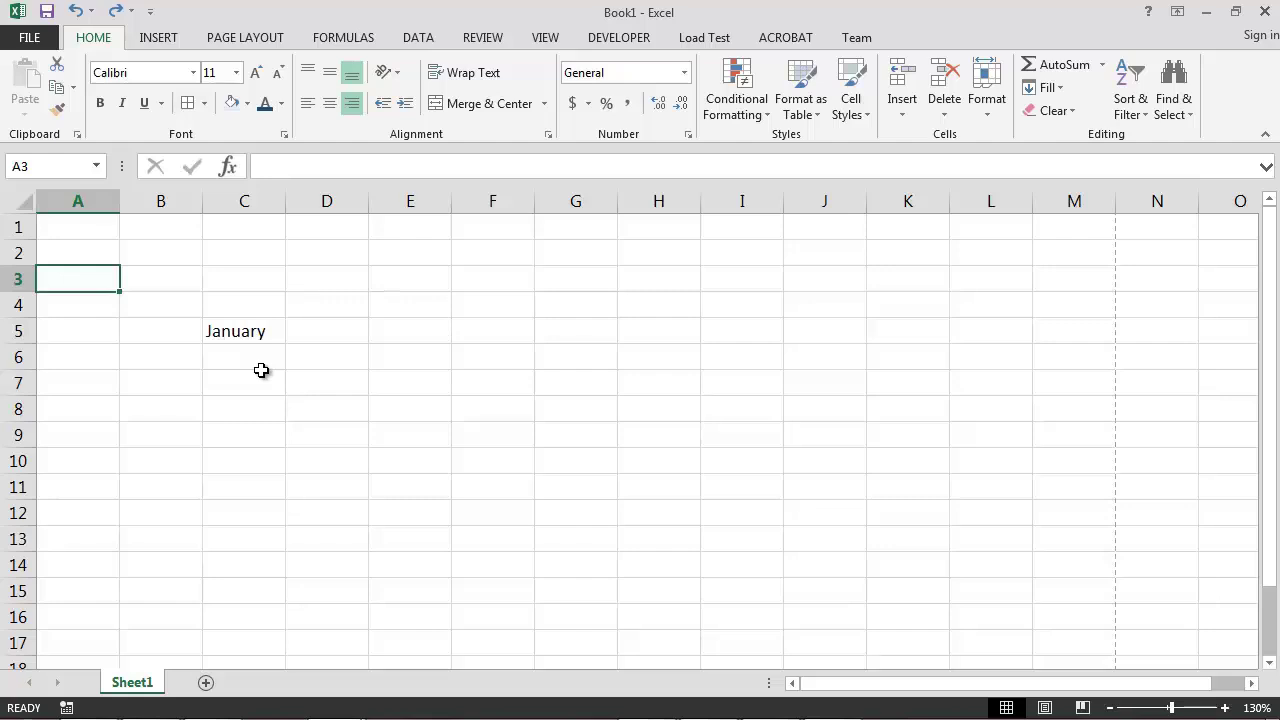
# - Move the January entry from C5 directly onto A3 and enter the year 2009 in B2
pyautogui.click(256, 331)
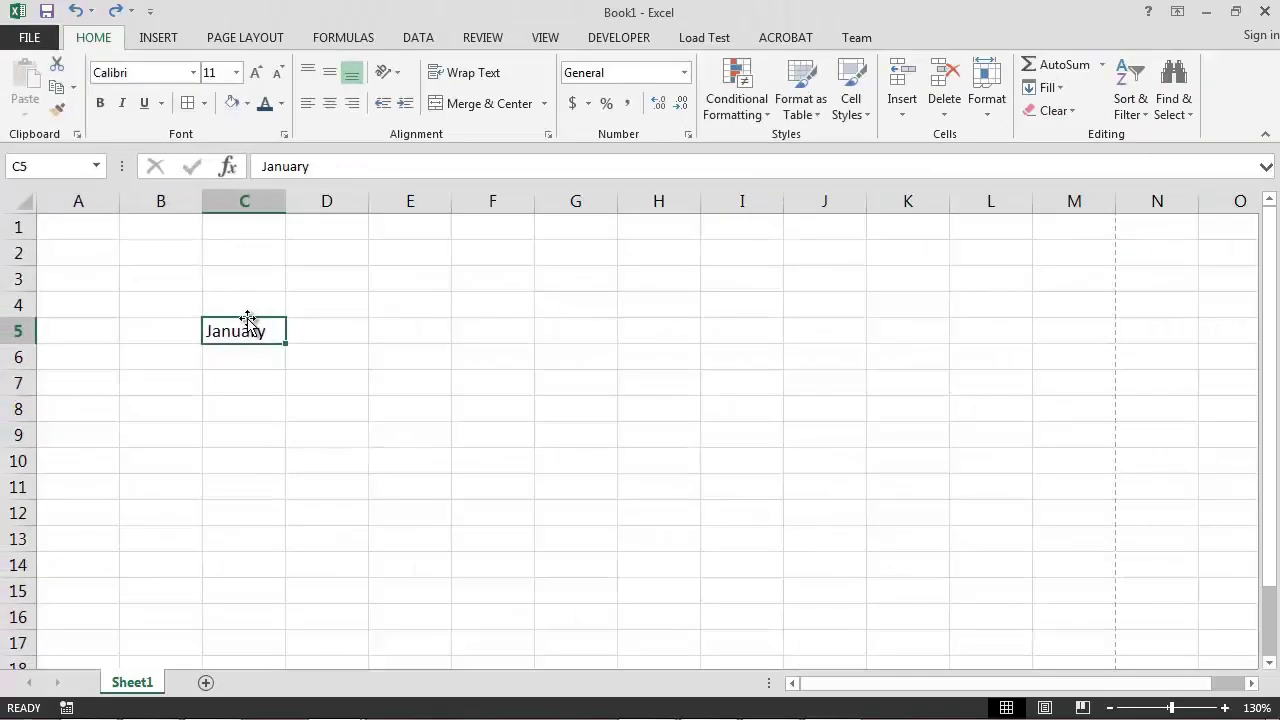
pyautogui.moveTo(248, 318); pyautogui.dragTo(91, 288)
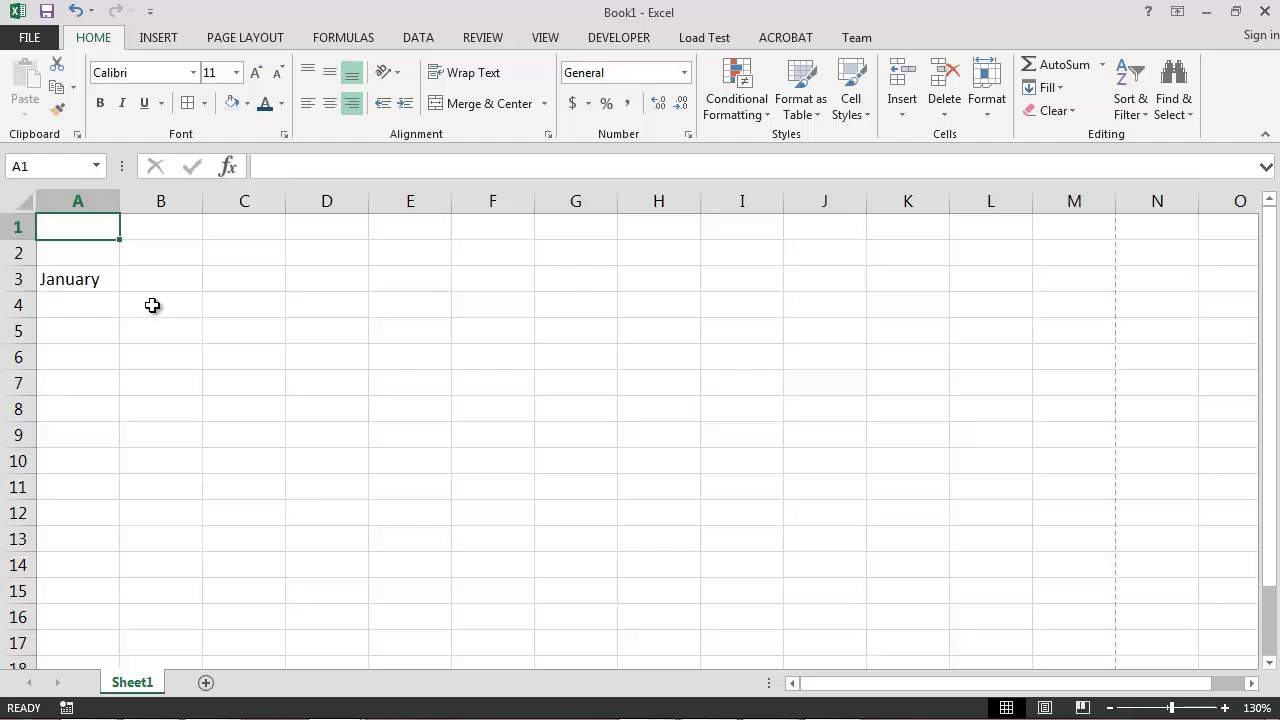
pyautogui.click(156, 253)
pyautogui.write('200')
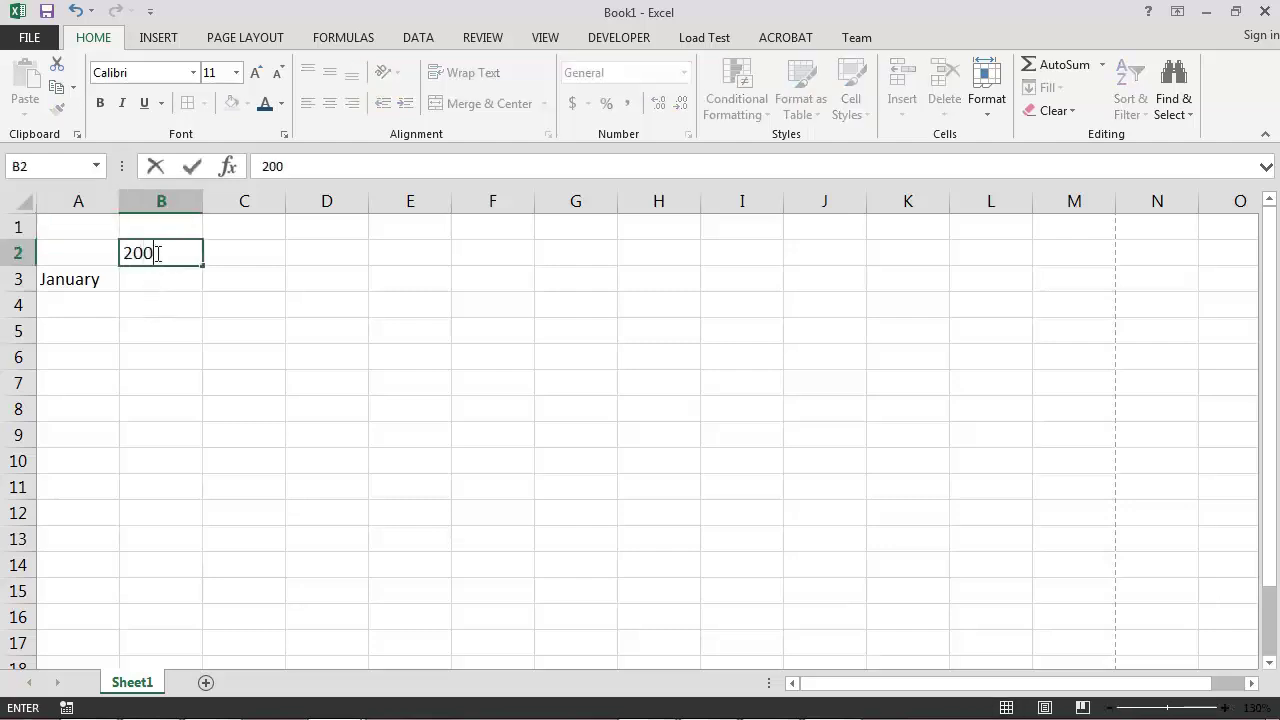
pyautogui.write('9')
pyautogui.press('Return')
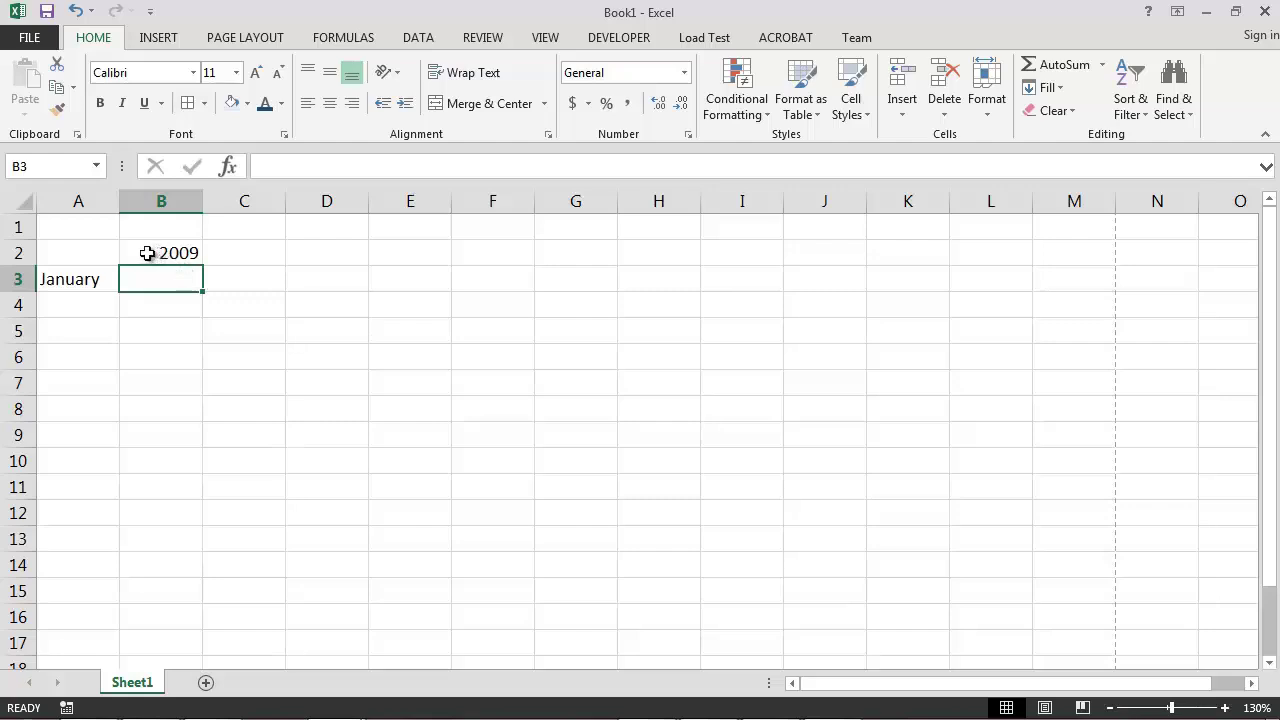
# - Try filling the year 2009 from B2 across to E2, and undo the fill
pyautogui.click(147, 253)
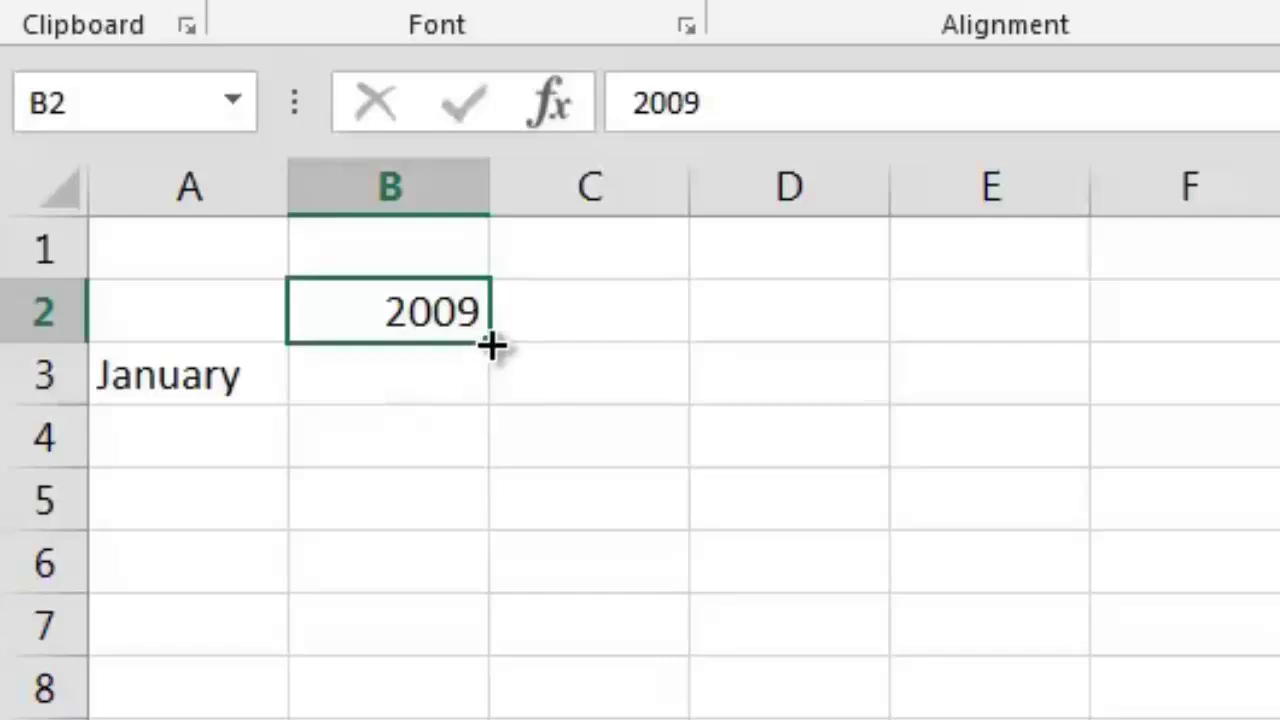
pyautogui.moveTo(492, 344); pyautogui.dragTo(1018, 328)
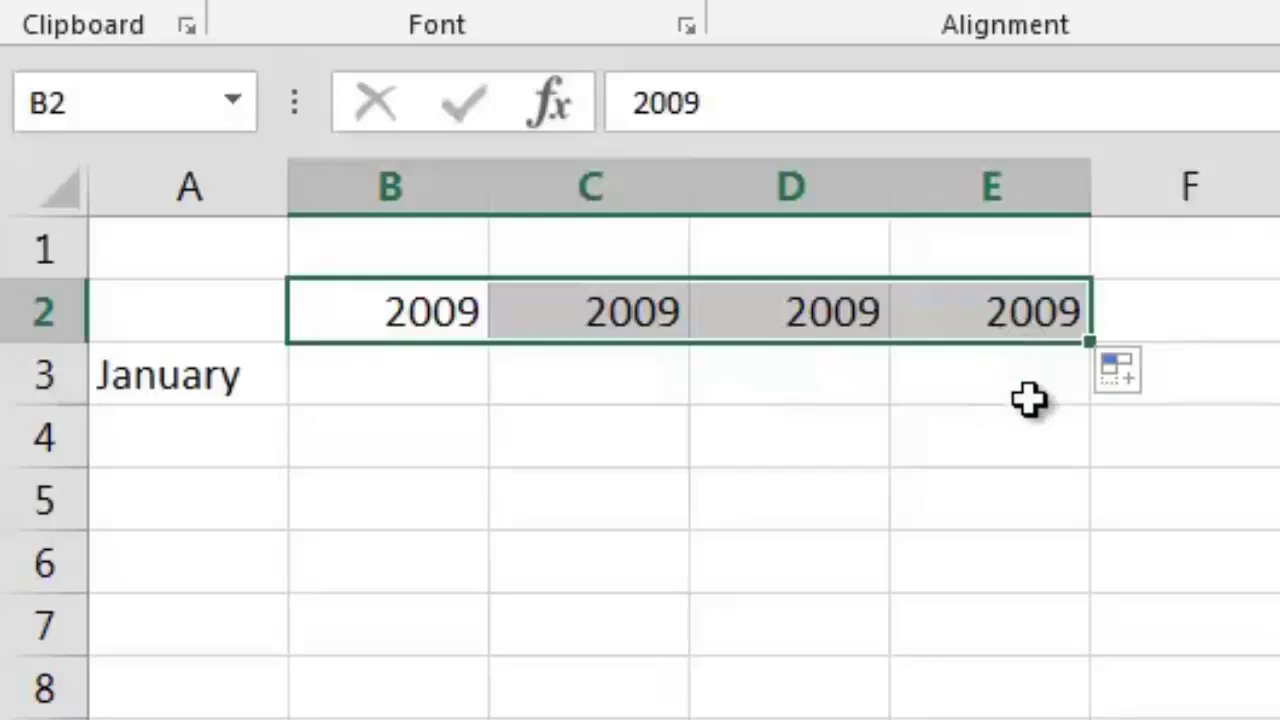
pyautogui.click(1030, 399)
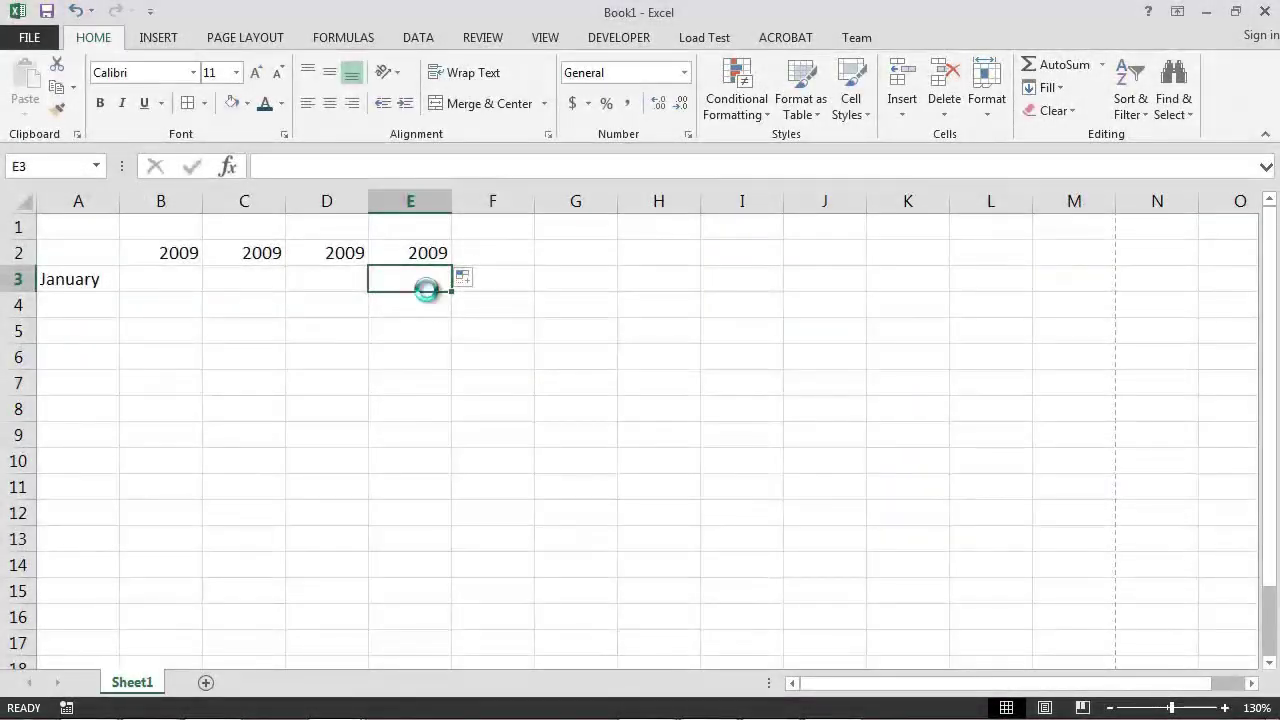
pyautogui.hotkey('ctrl', 'z')
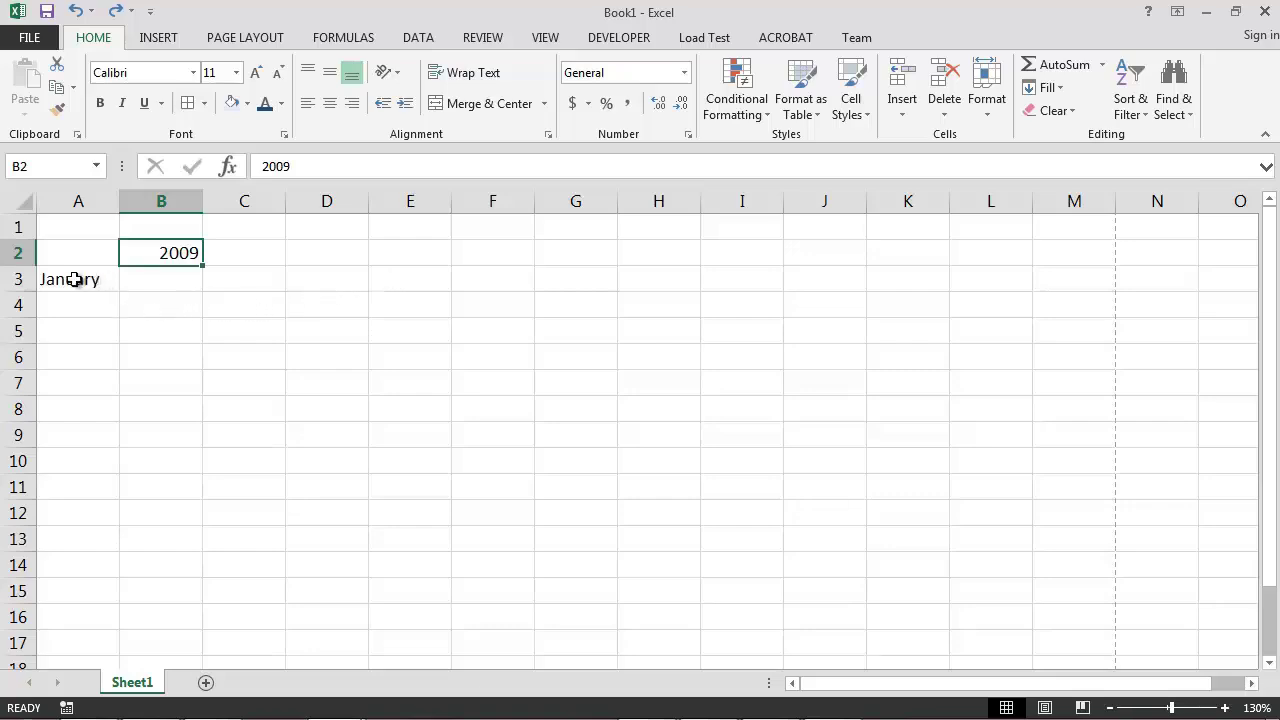
# - Fill the month series from January in A3 down to December in A14
pyautogui.click(74, 279)
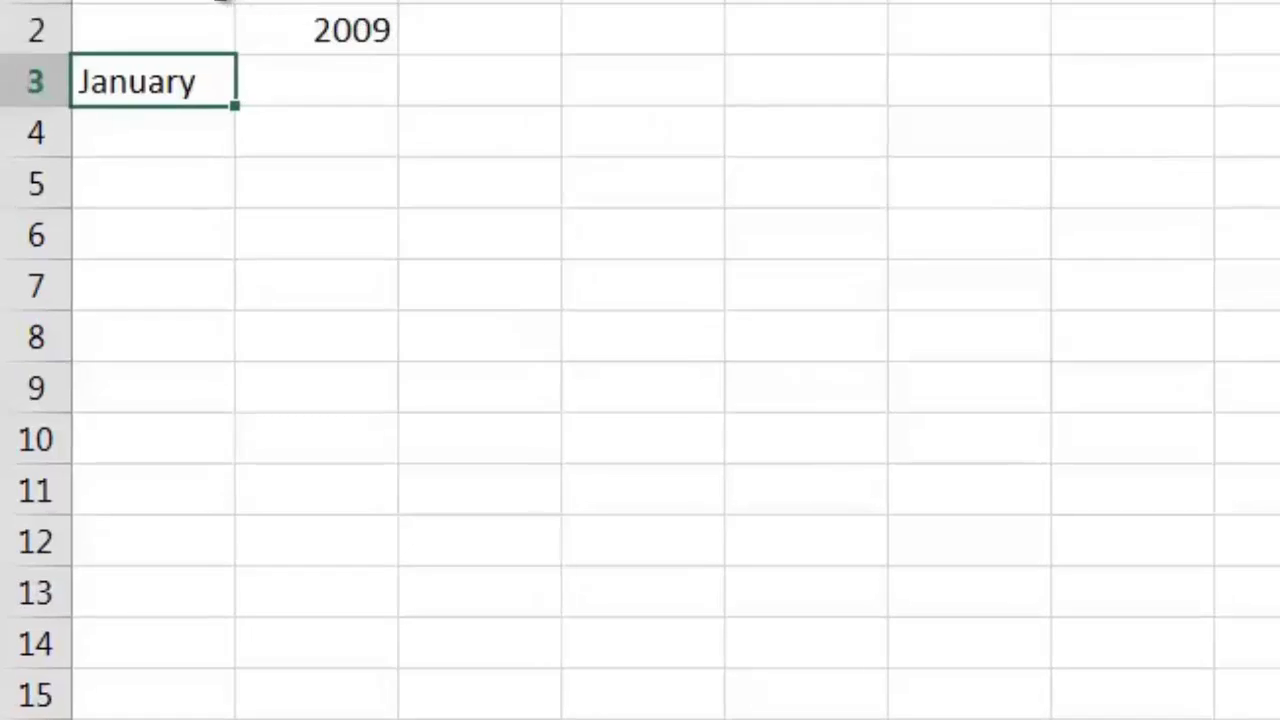
pyautogui.click(222, 2)
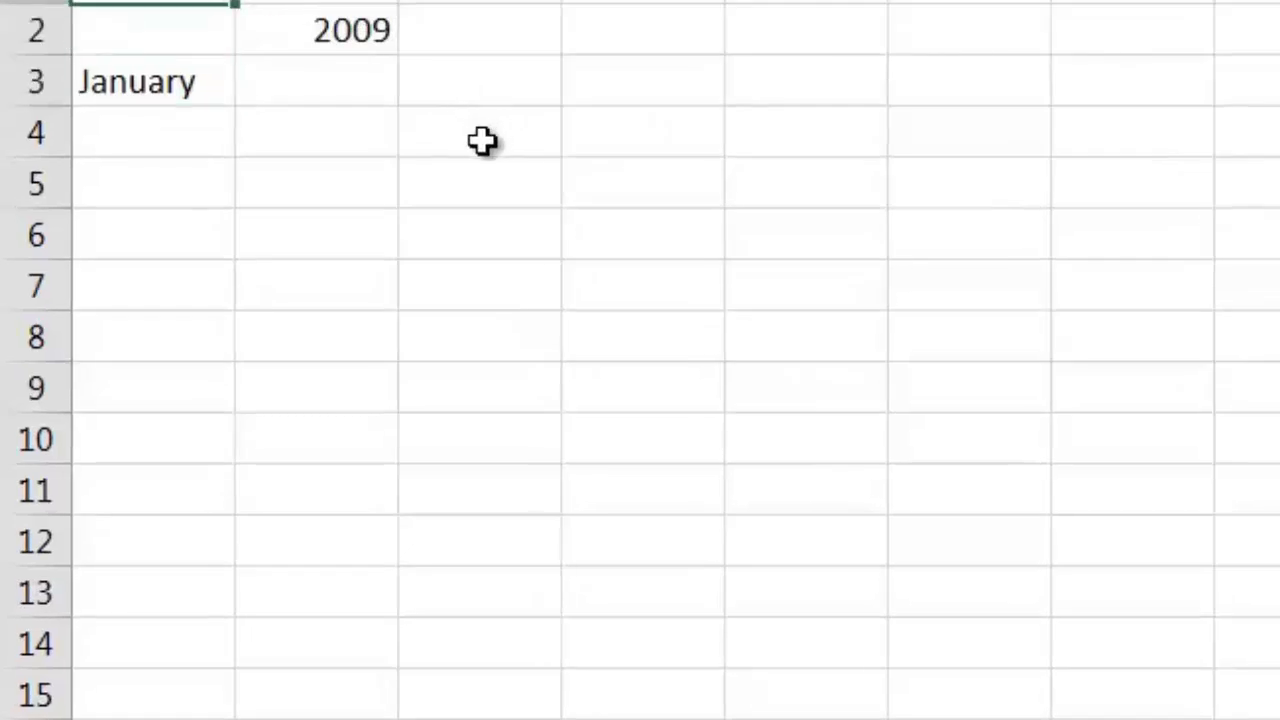
pyautogui.click(160, 82)
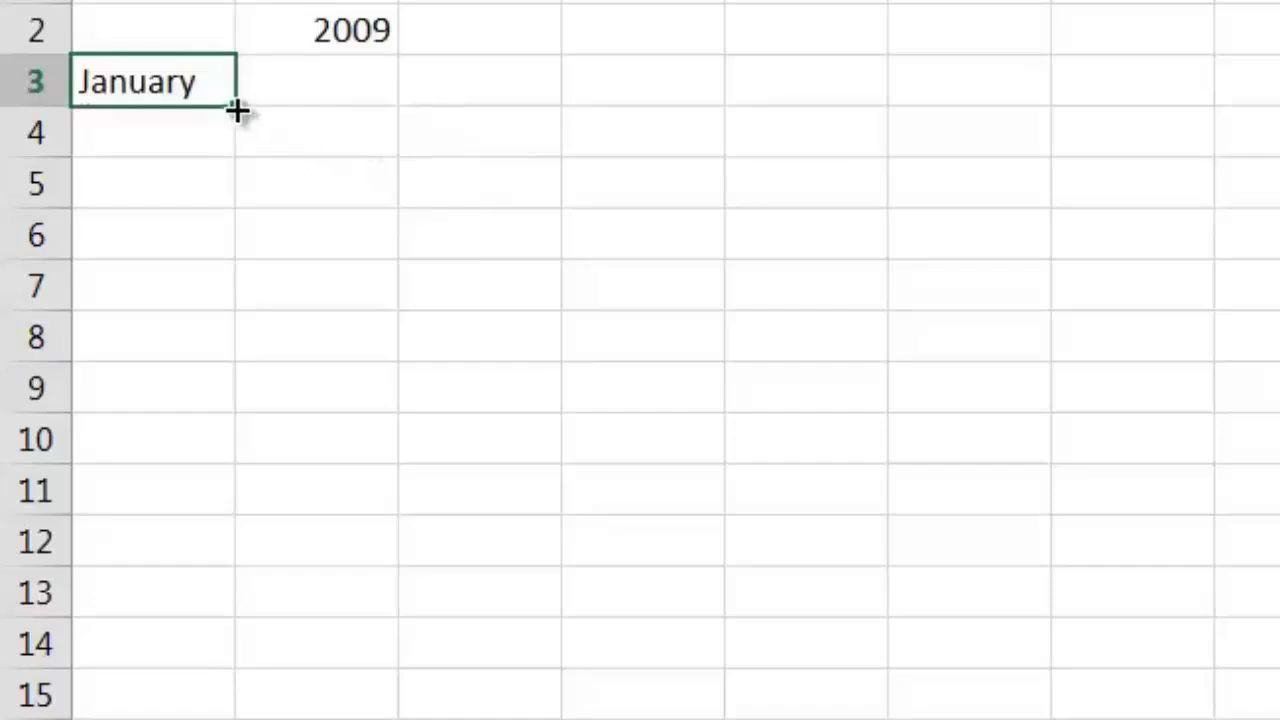
pyautogui.moveTo(235, 110); pyautogui.dragTo(233, 657)
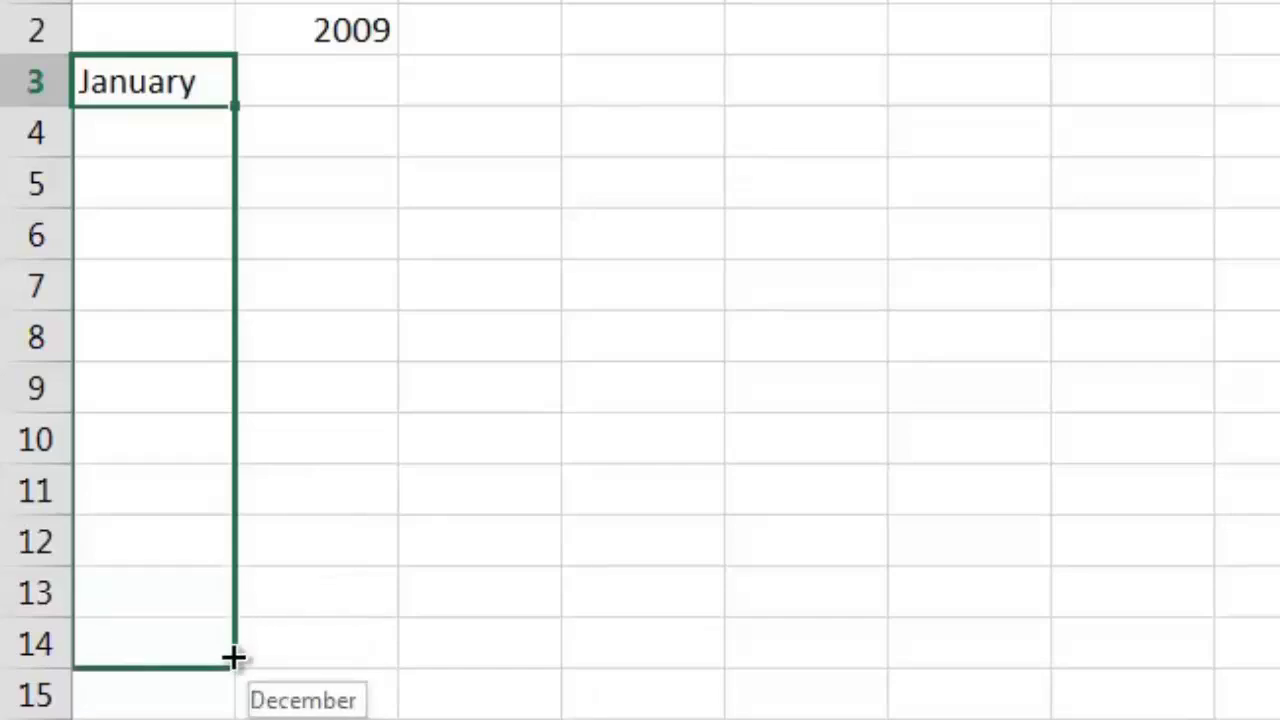
pyautogui.moveTo(233, 657); pyautogui.dragTo(231, 657)
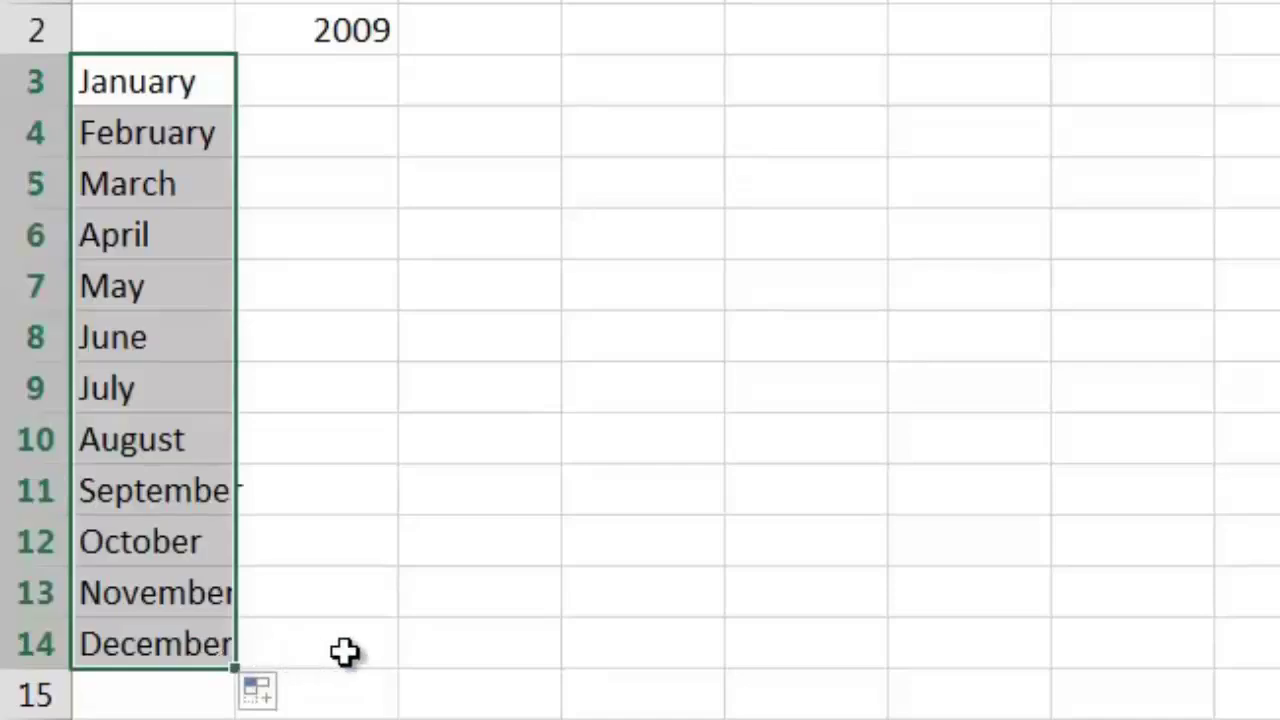
pyautogui.click(360, 651)
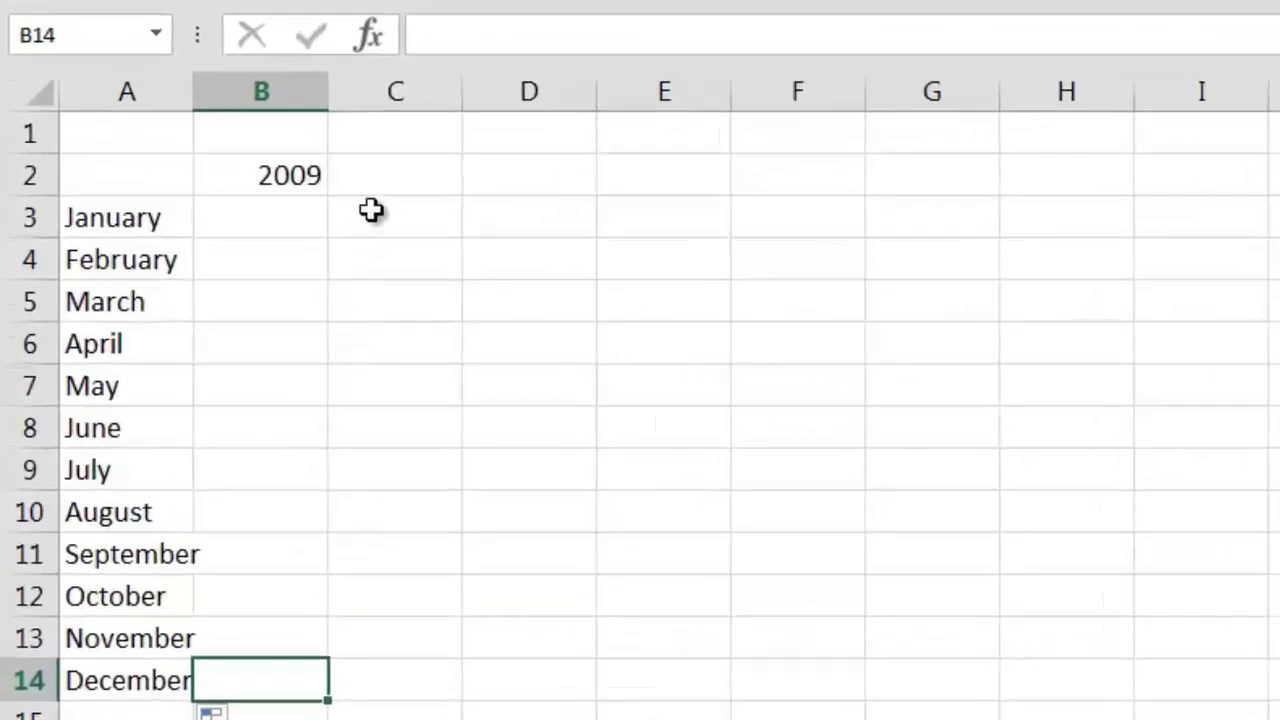
# - Enter 2010 in C2 and extend the year series from B2:C2 across to 2015 in H2
pyautogui.click(381, 175)
pyautogui.write('2010')
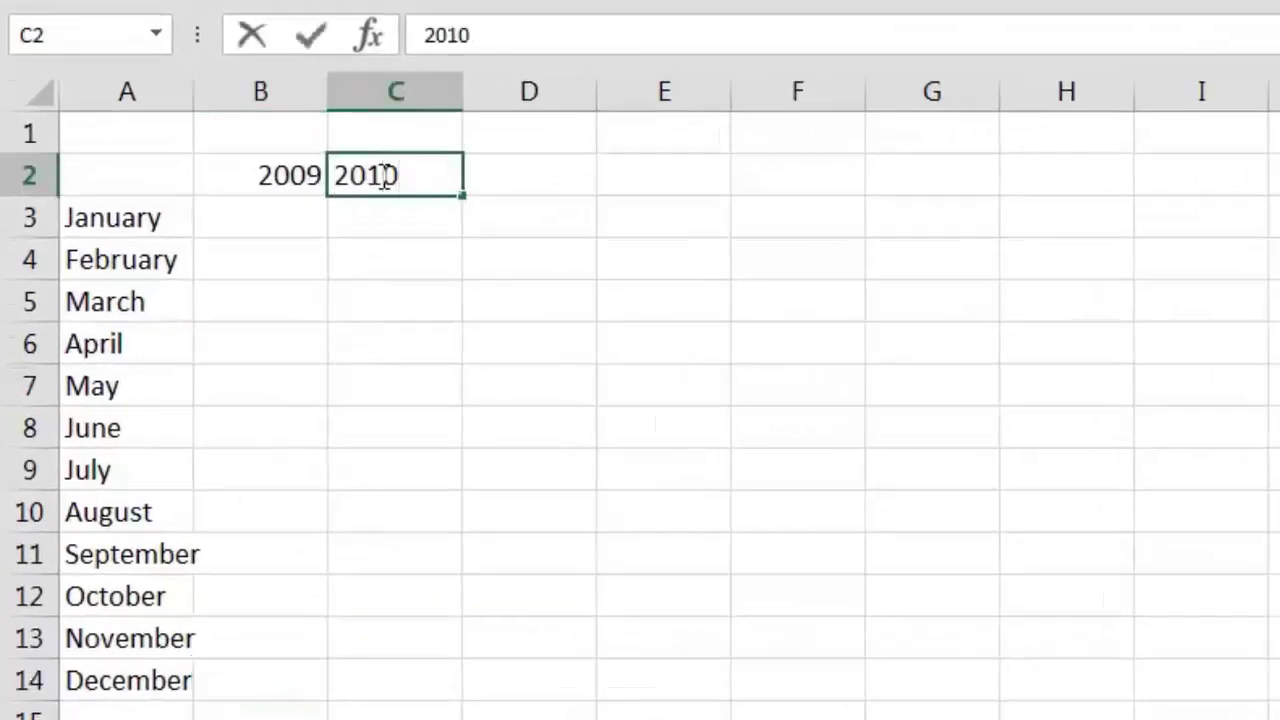
pyautogui.press('Return')
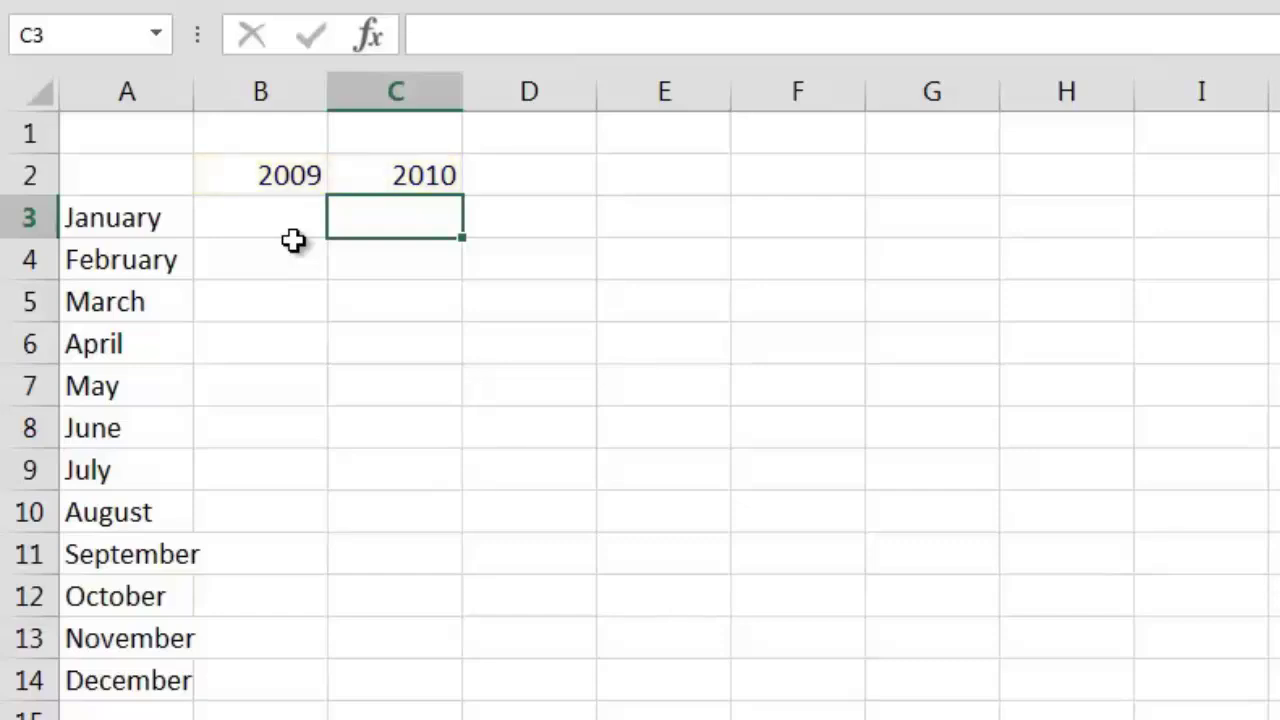
pyautogui.moveTo(286, 178); pyautogui.dragTo(372, 184)
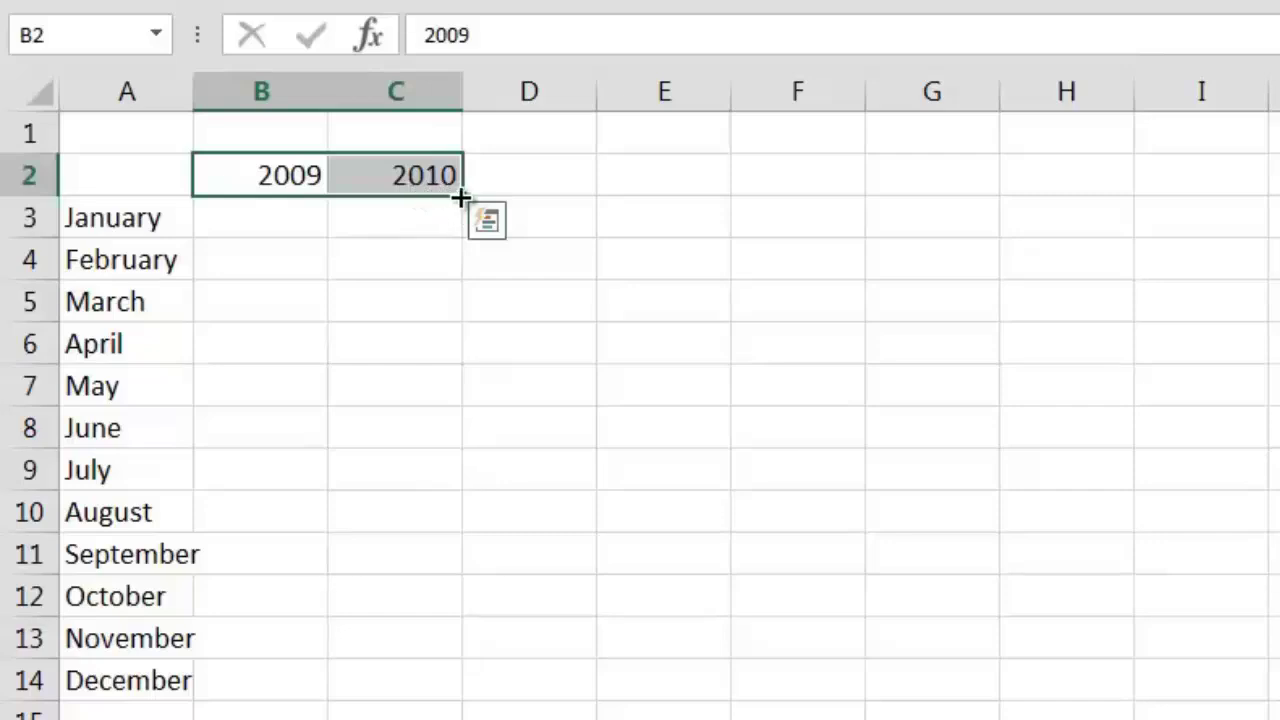
pyautogui.moveTo(498, 194); pyautogui.dragTo(1078, 178)
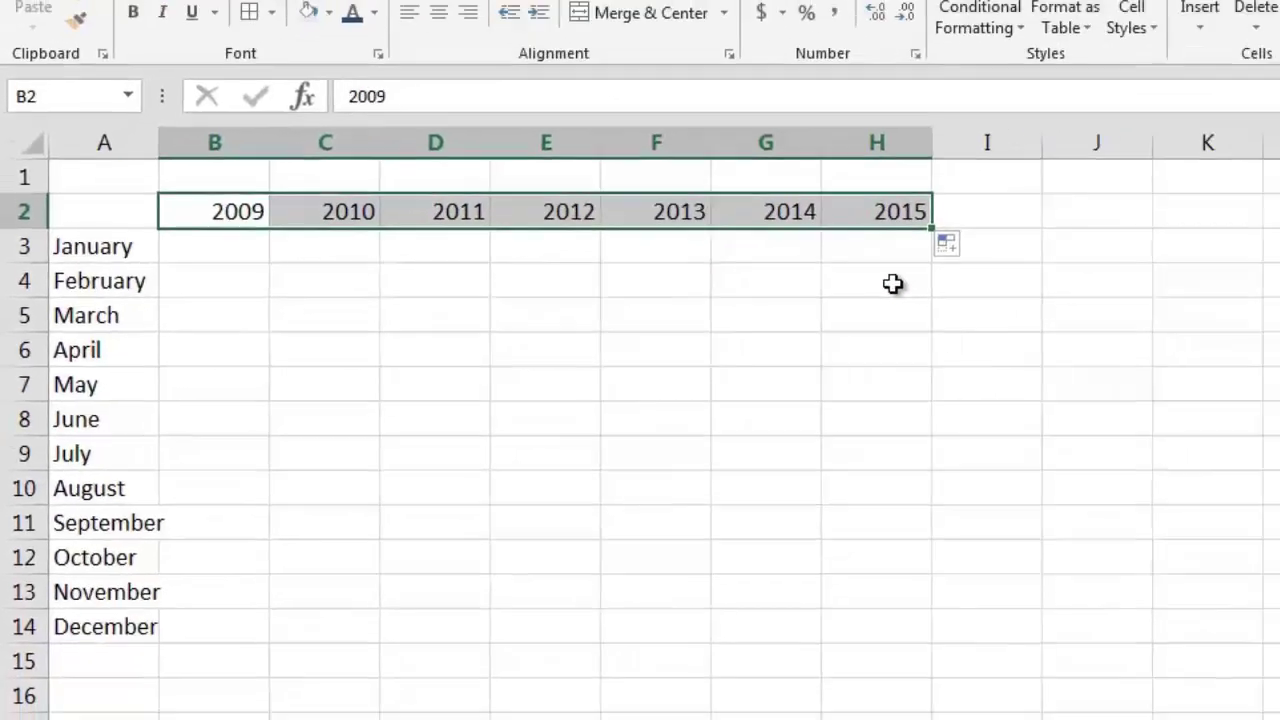
pyautogui.click(893, 284)
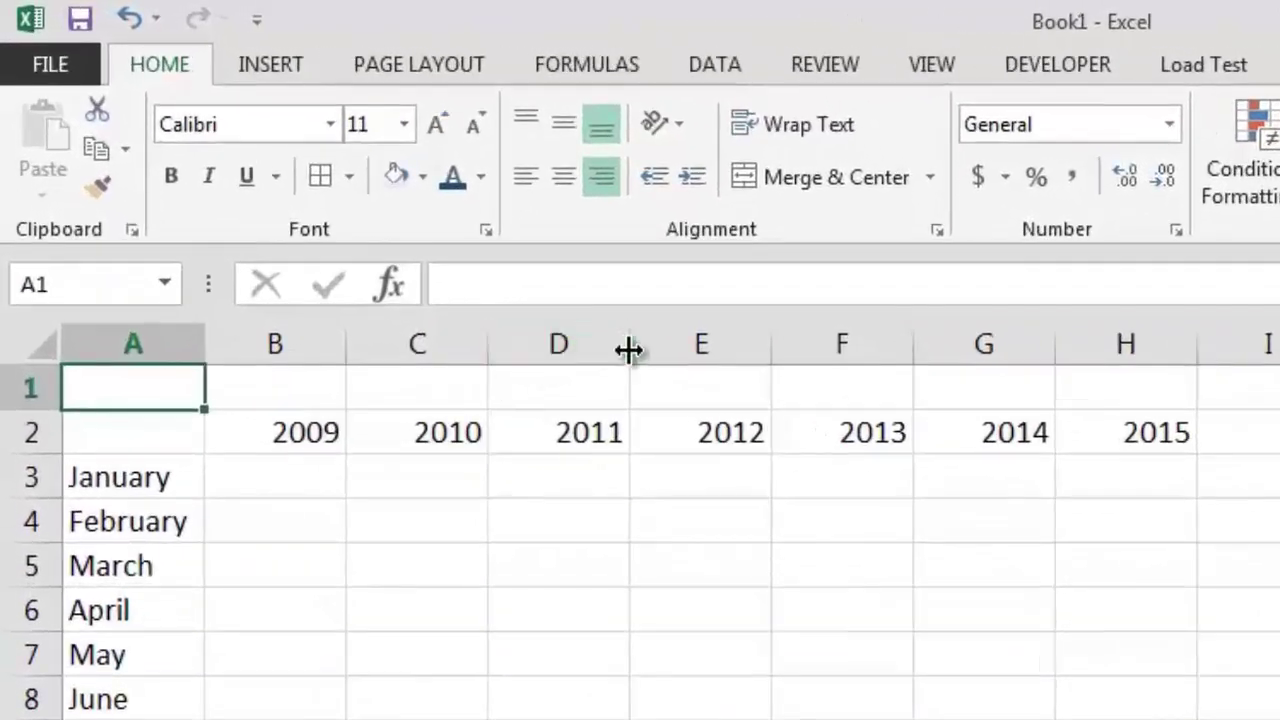
# - Narrow column D slightly by hand, and try a taller row 4, undoing only the row height change
pyautogui.moveTo(628, 349)
pyautogui.mouseDown()
pyautogui.moveTo(566, 349)
pyautogui.moveTo(745, 350)
pyautogui.moveTo(603, 346)
pyautogui.mouseUp()
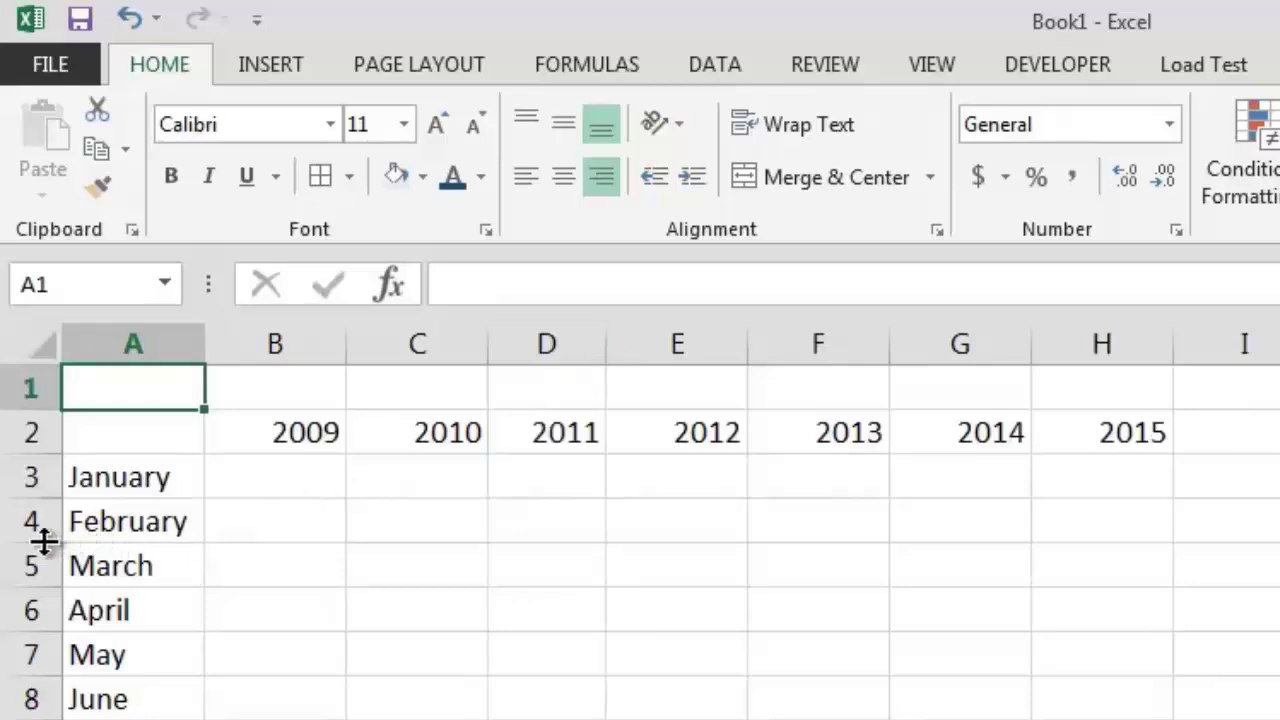
pyautogui.moveTo(40, 587); pyautogui.dragTo(40, 557)
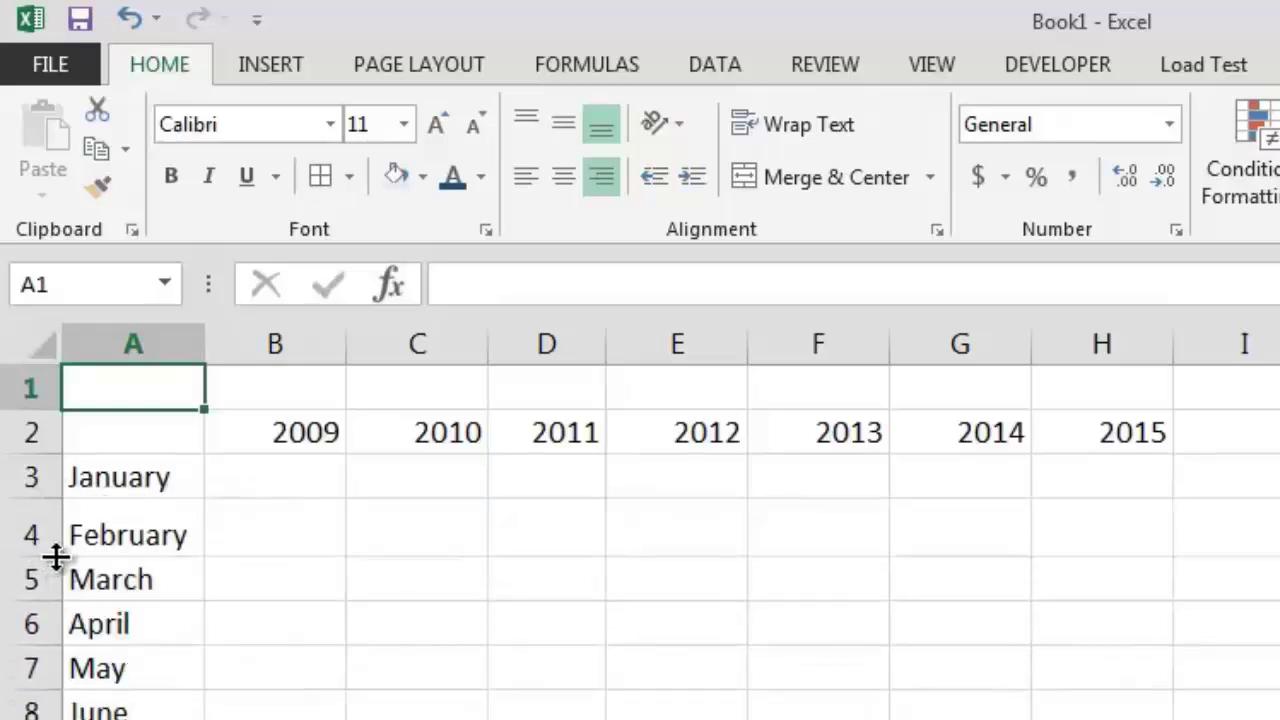
pyautogui.hotkey('ctrl', 'z')
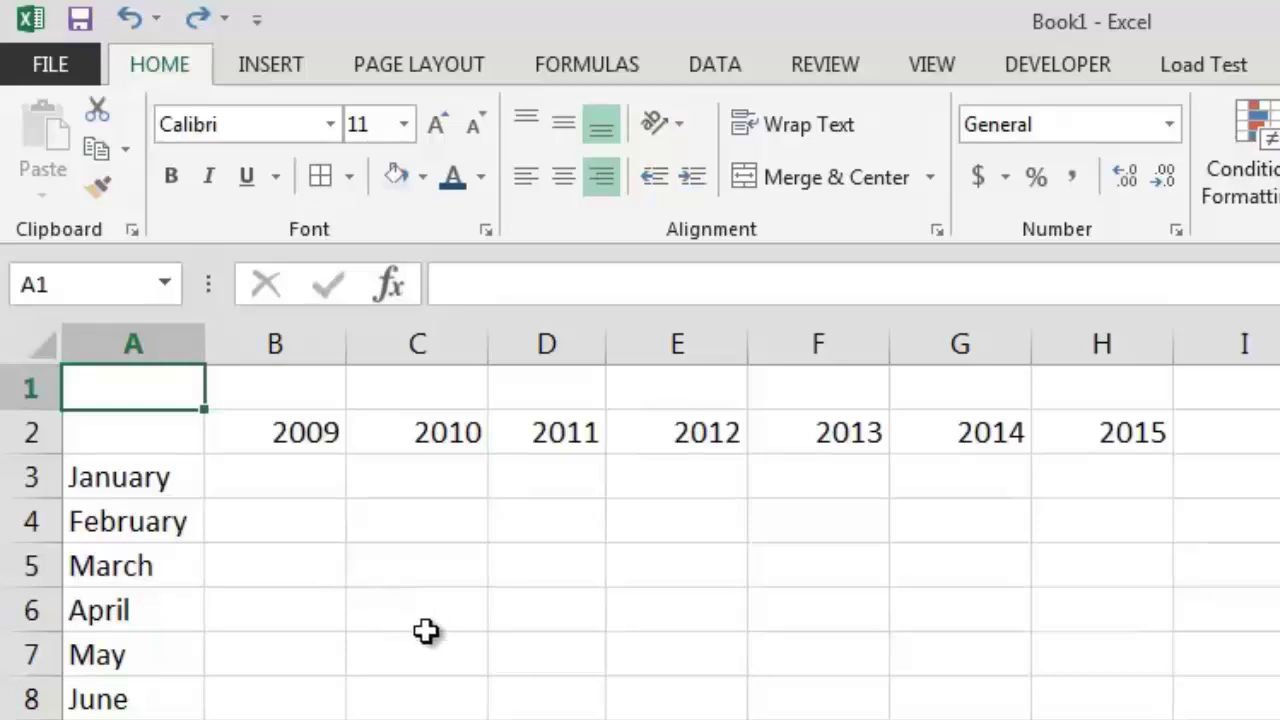
# - AutoFit the widths of columns E, F, G and C to their contents
pyautogui.doubleClick(746, 347)
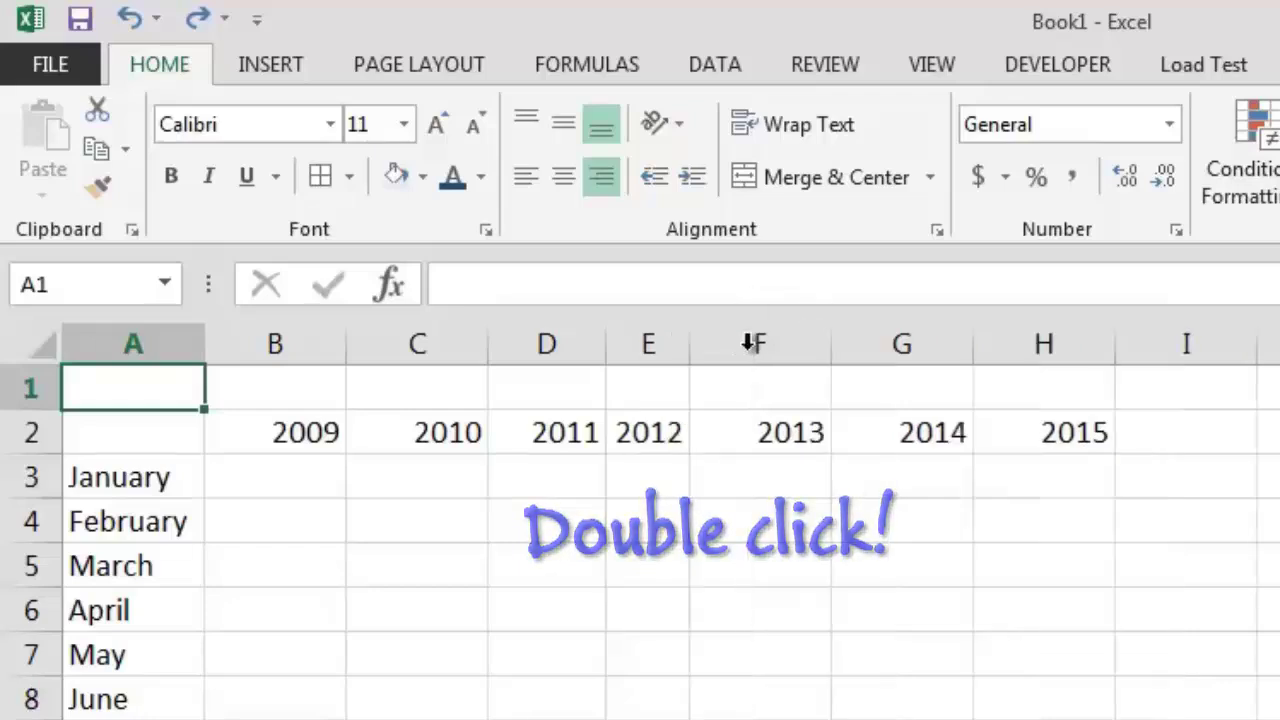
pyautogui.doubleClick(833, 345)
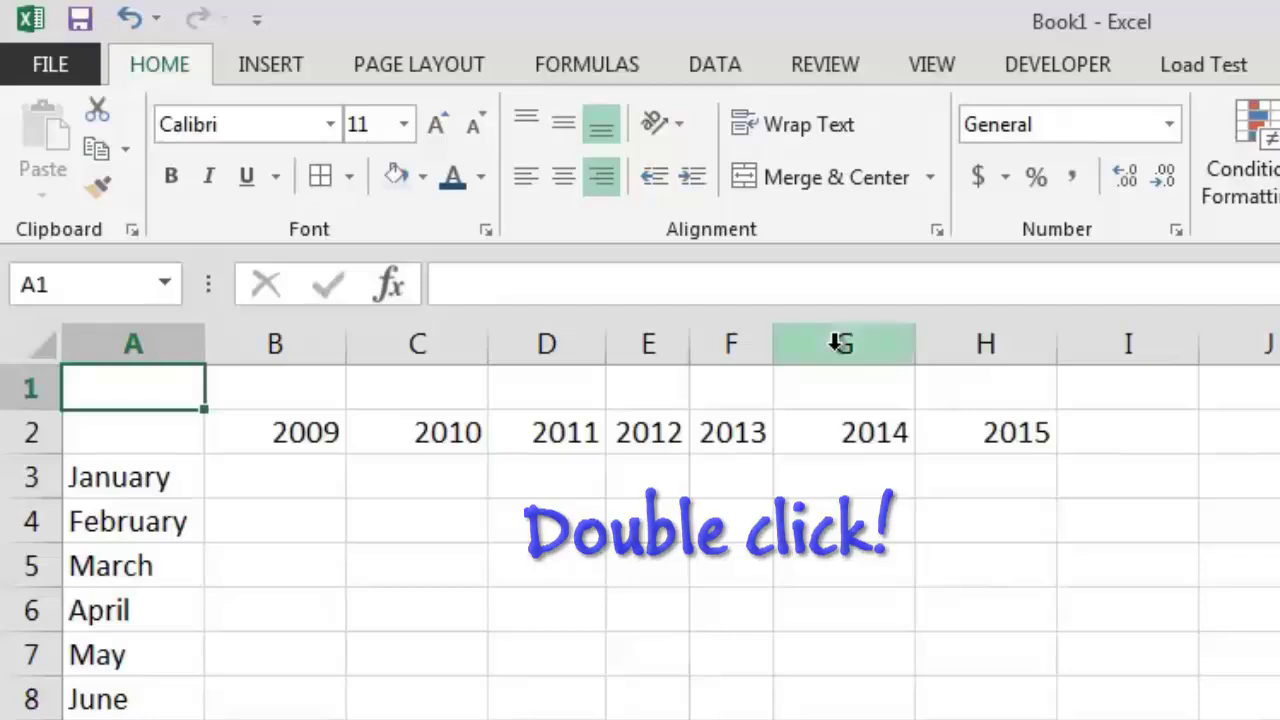
pyautogui.doubleClick(910, 350)
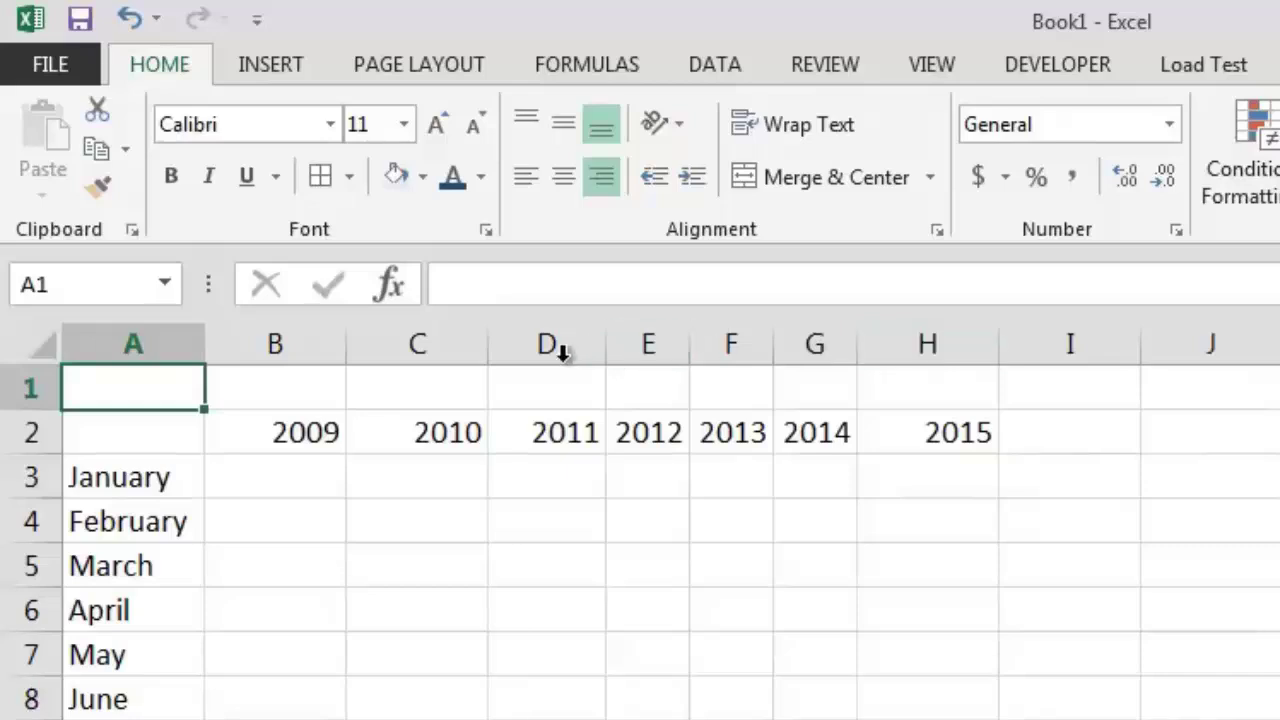
pyautogui.doubleClick(488, 347)
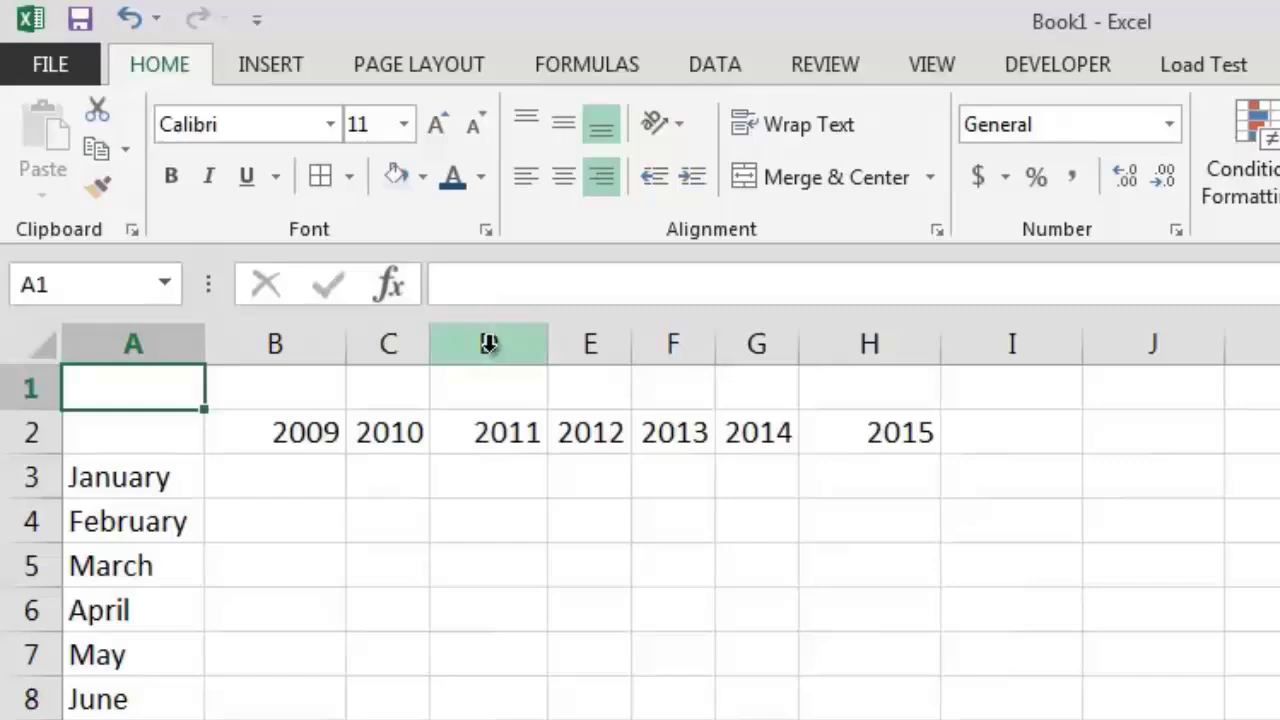
# - Try AutoFit on column A alone and undo it, and AutoFit the widths of columns A through H together
pyautogui.doubleClick(209, 346)
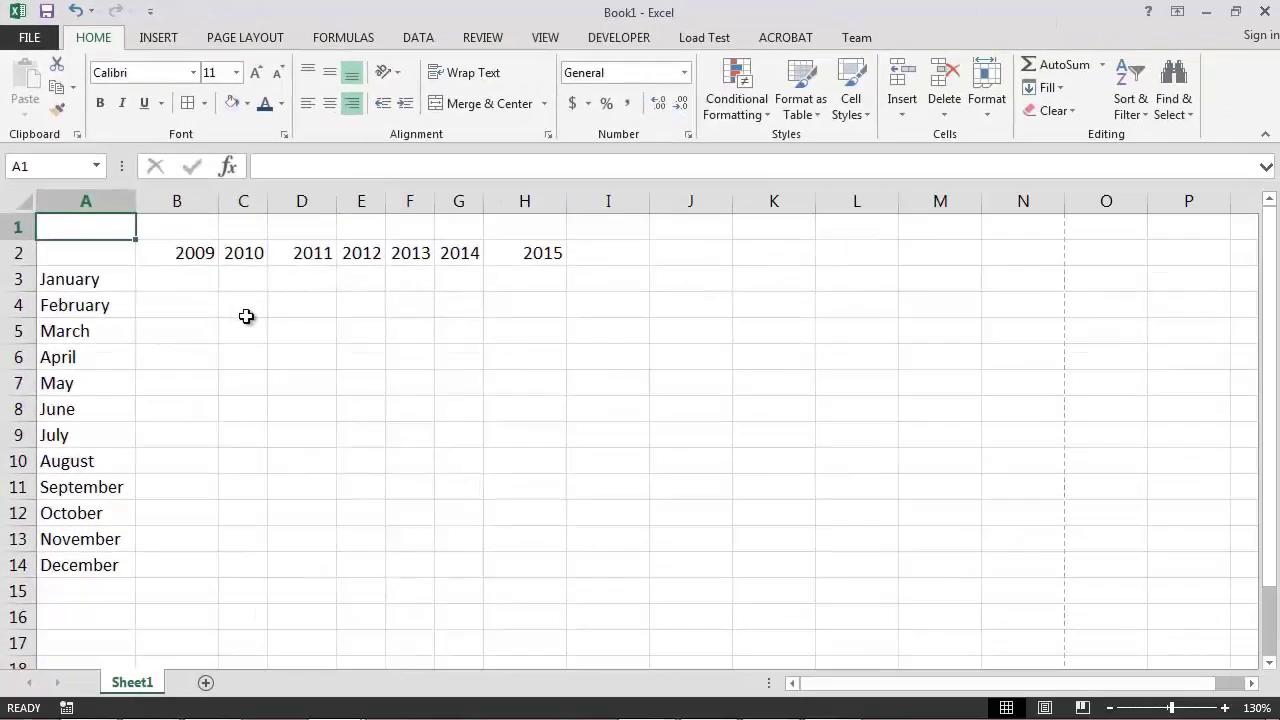
pyautogui.hotkey('ctrl', 'z')
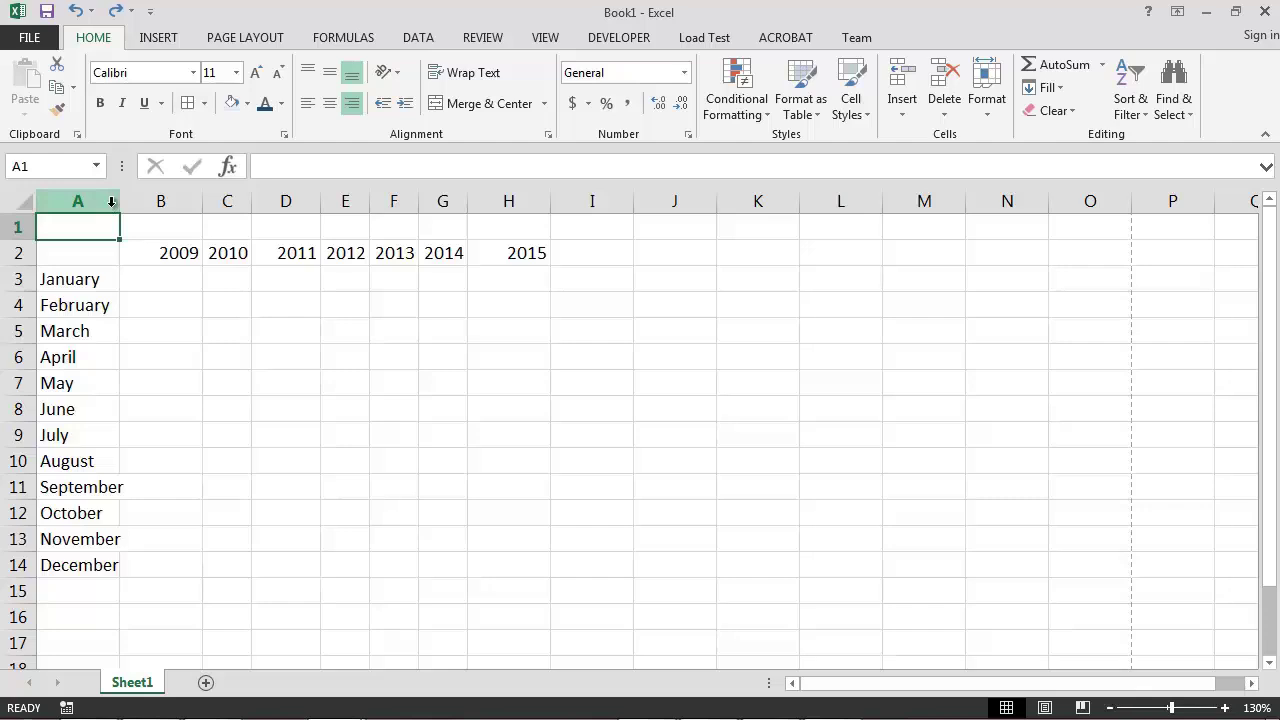
pyautogui.moveTo(112, 202); pyautogui.dragTo(509, 176)
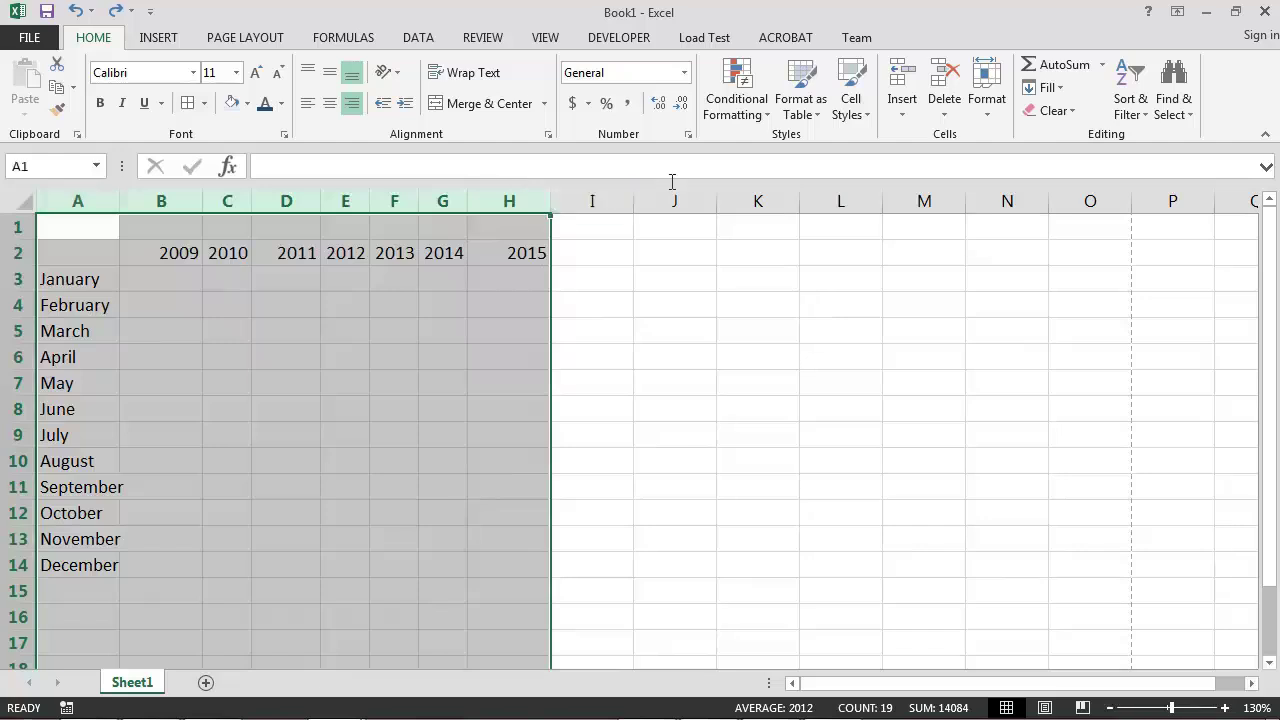
pyautogui.click(990, 120)
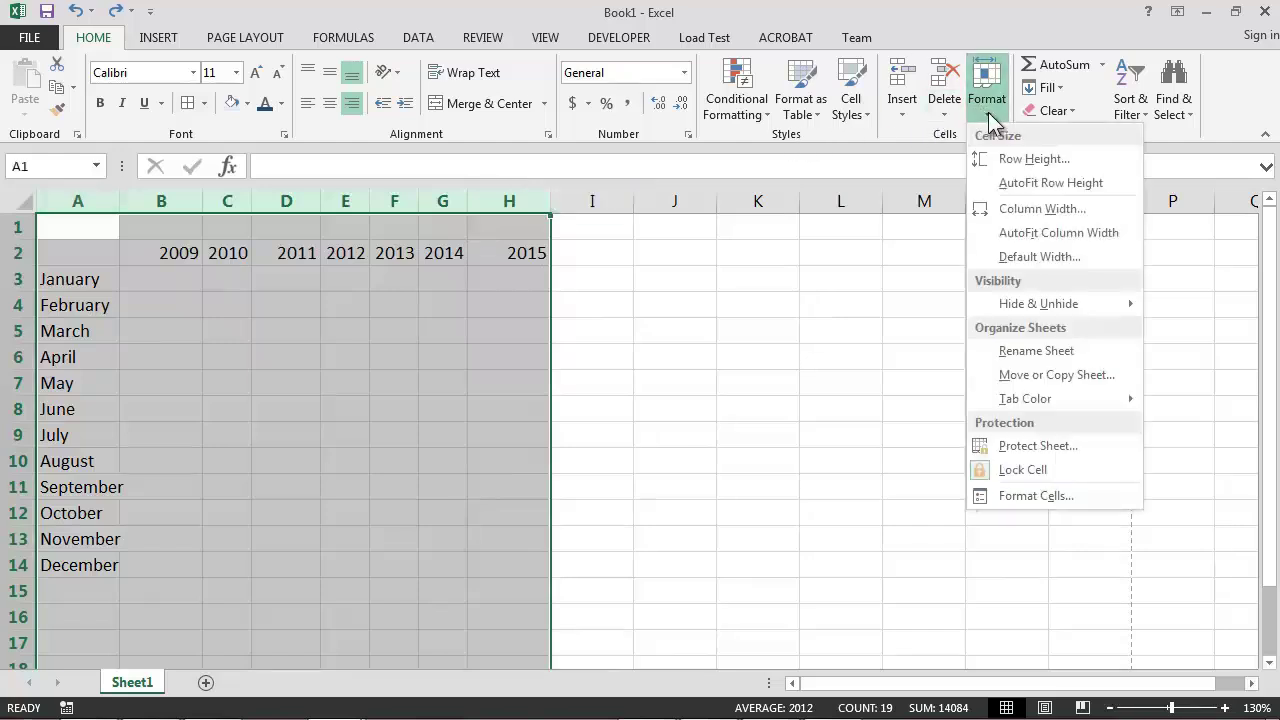
pyautogui.click(1027, 240)
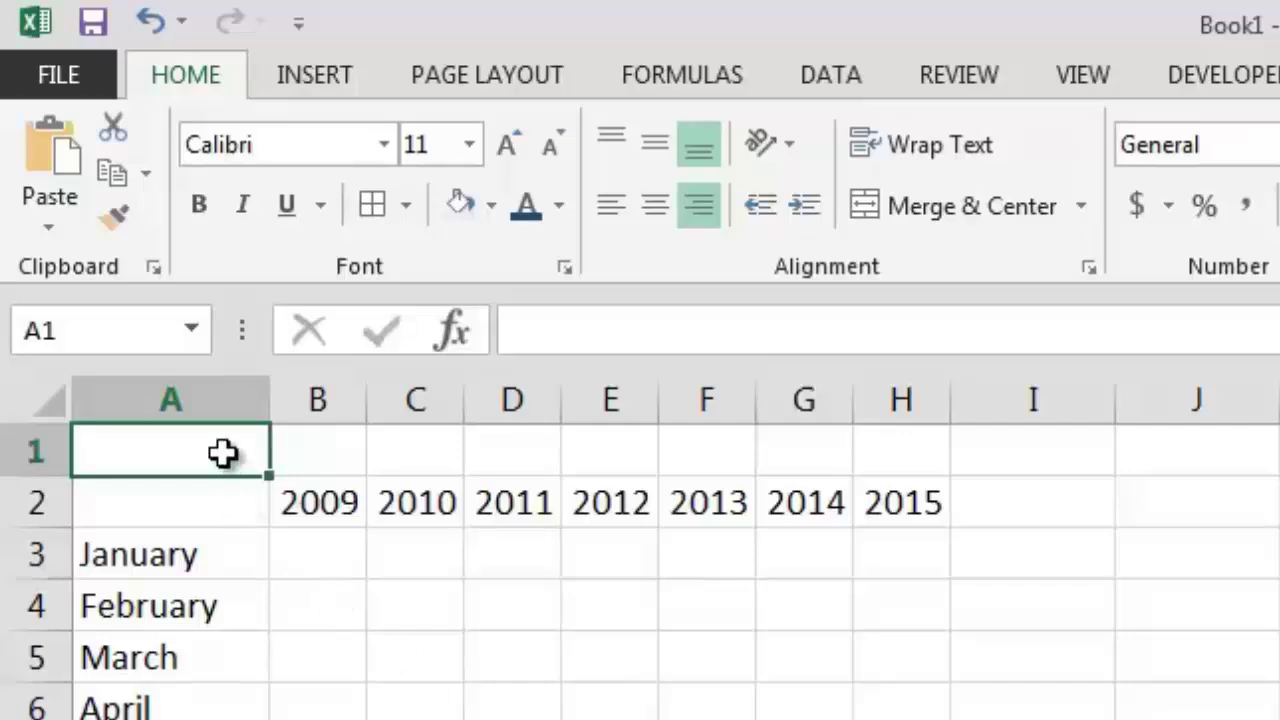
# - Merge and center A1:H1 and enter the title "Website Visitors By Month and Year" in it
pyautogui.moveTo(223, 463); pyautogui.dragTo(894, 437)
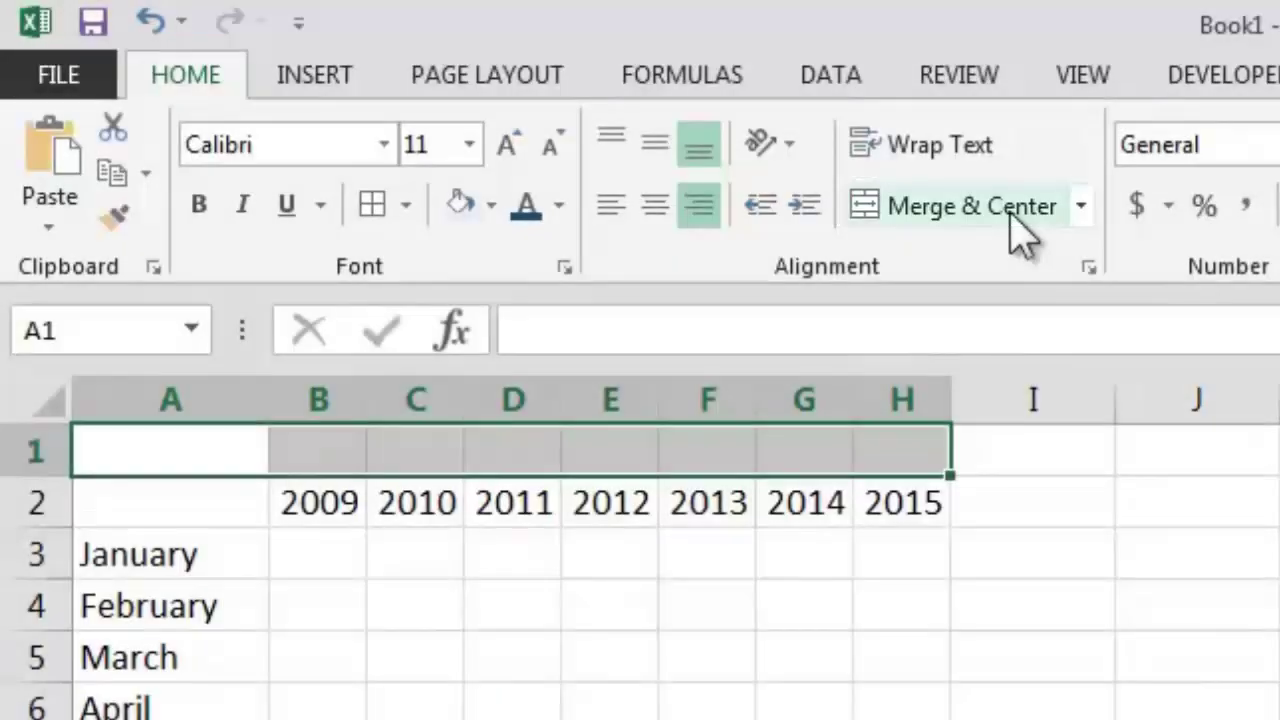
pyautogui.click(1017, 229)
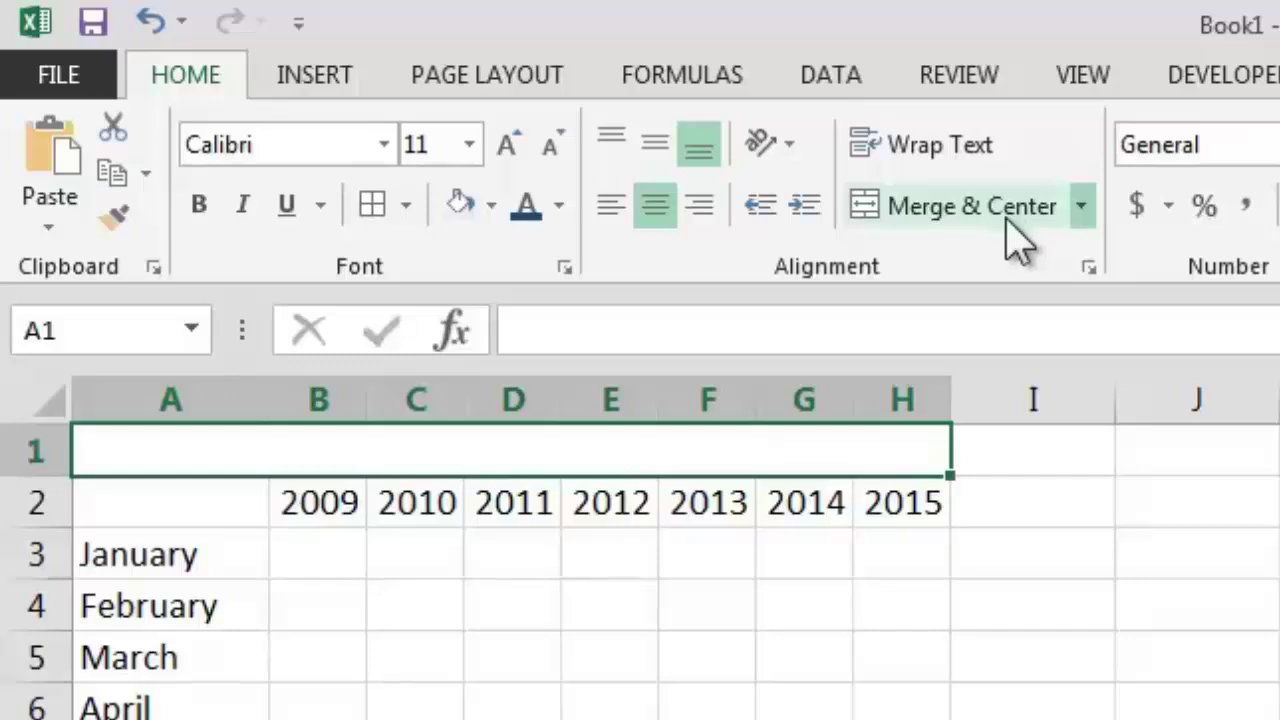
pyautogui.doubleClick(596, 450)
pyautogui.write('We')
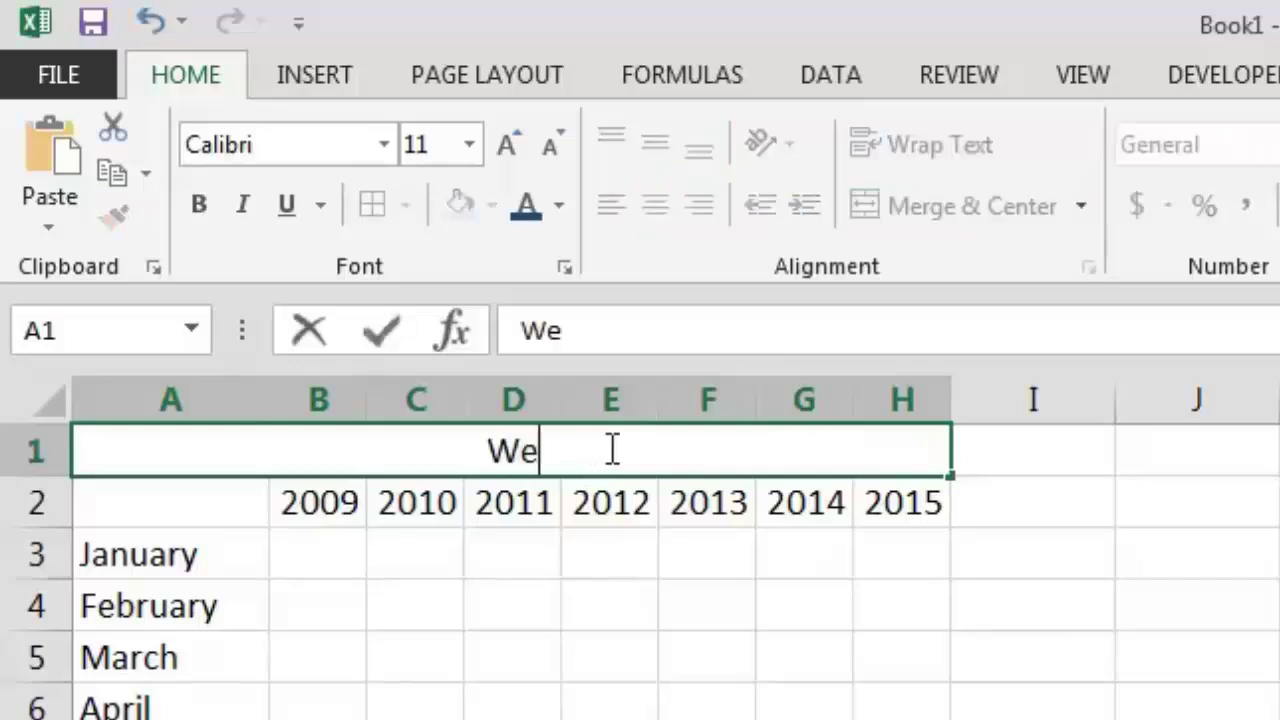
pyautogui.write('bsite ')
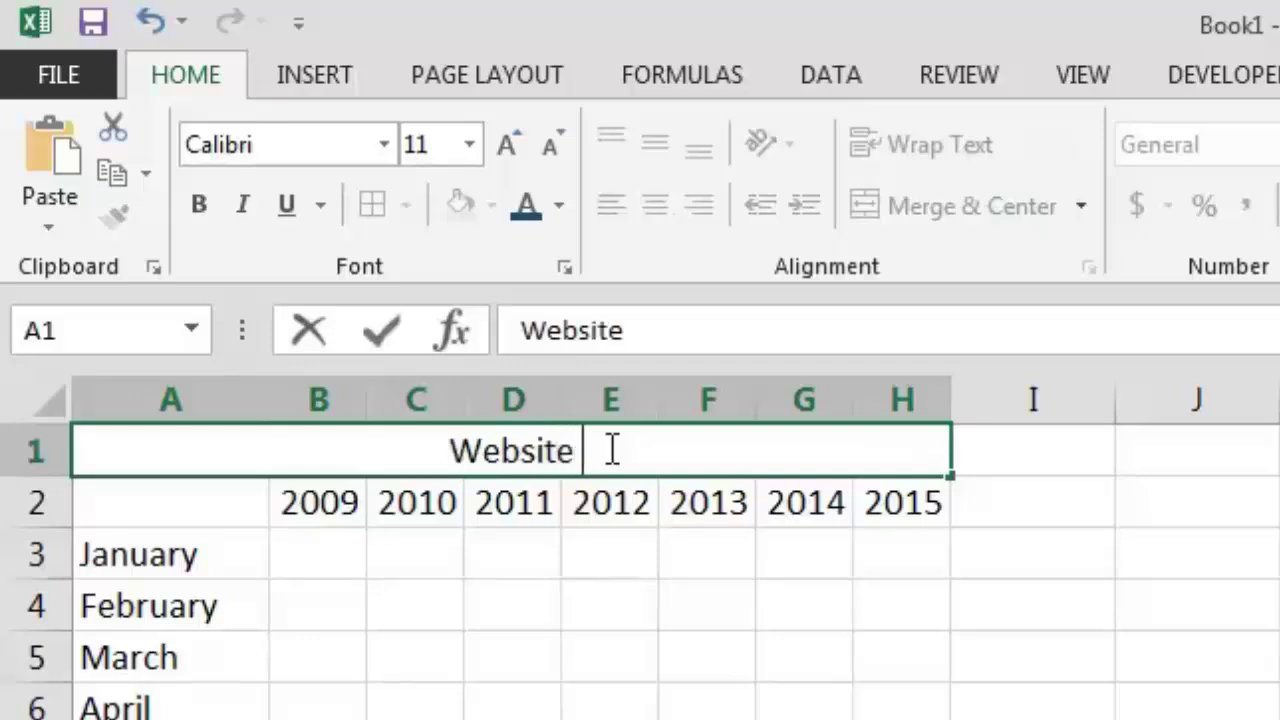
pyautogui.write('Visitor')
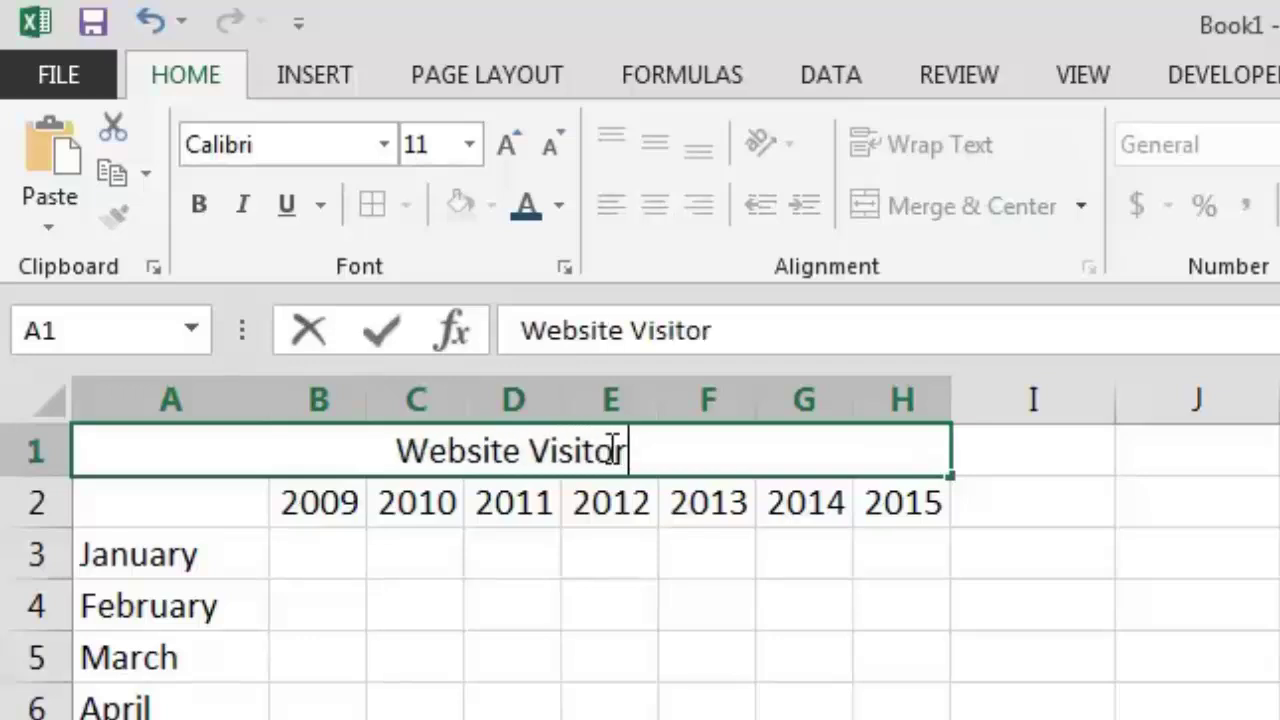
pyautogui.write('s')
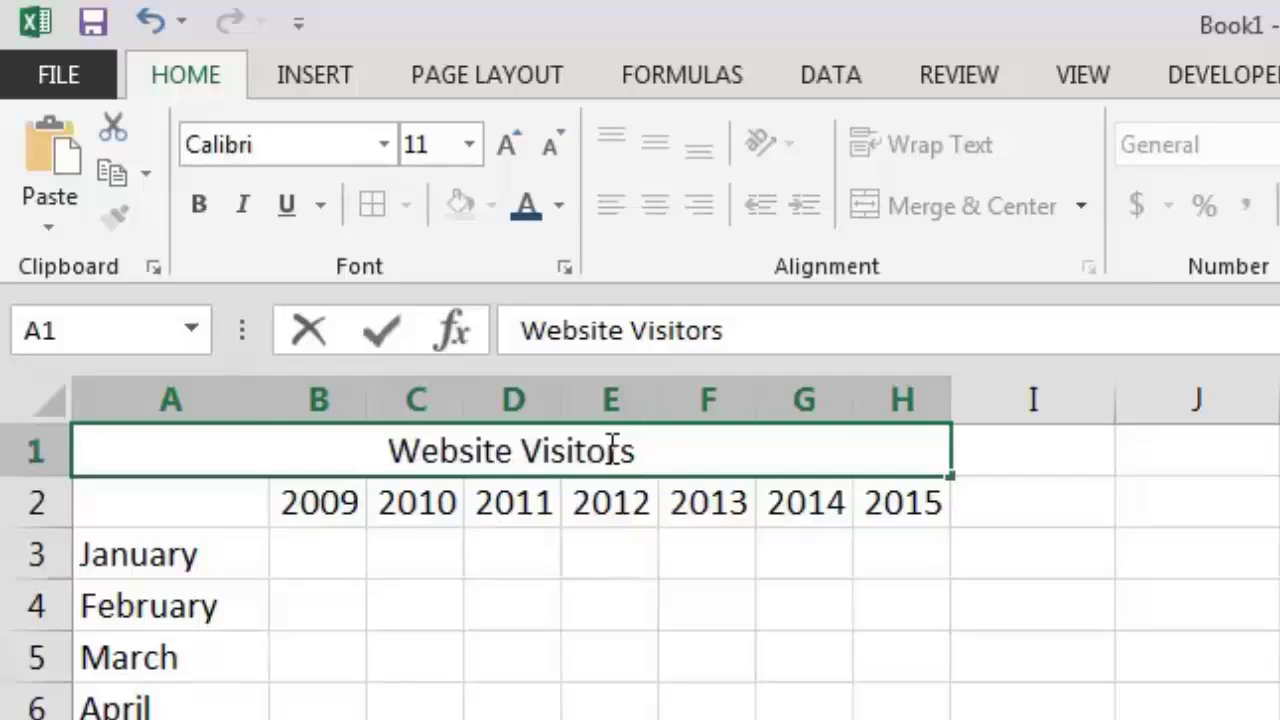
pyautogui.write(' By ')
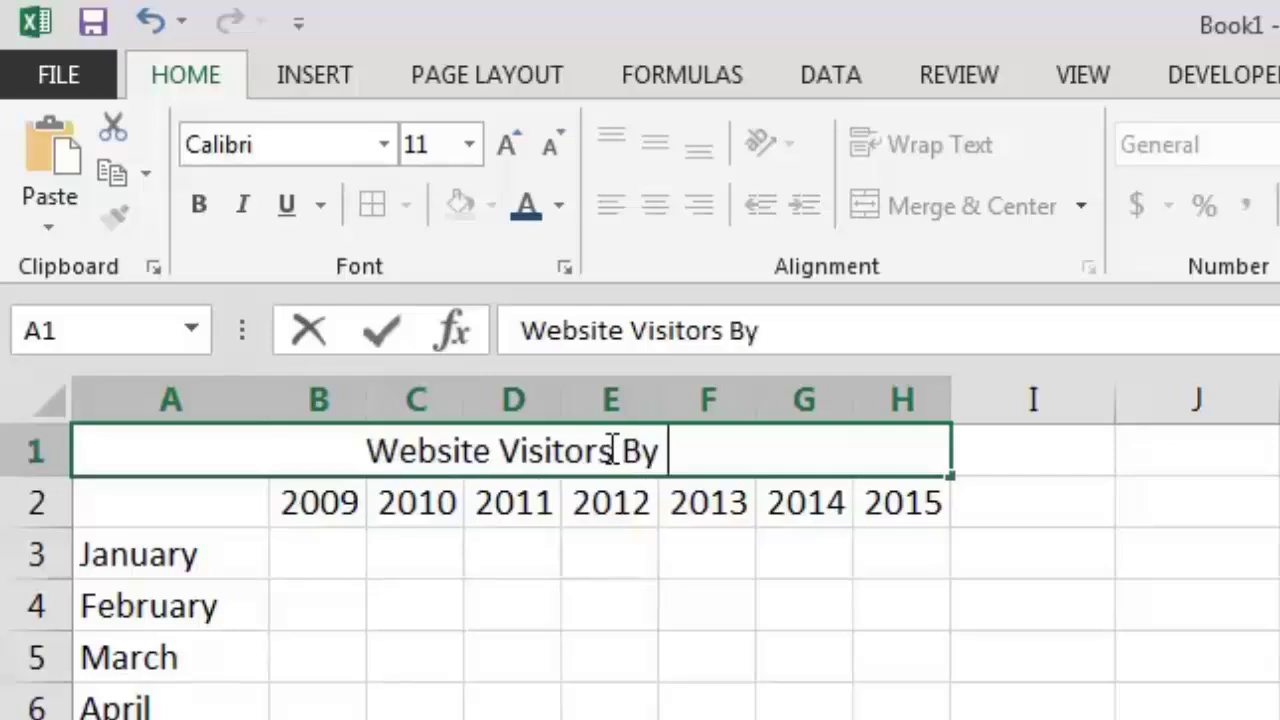
pyautogui.write('Month and')
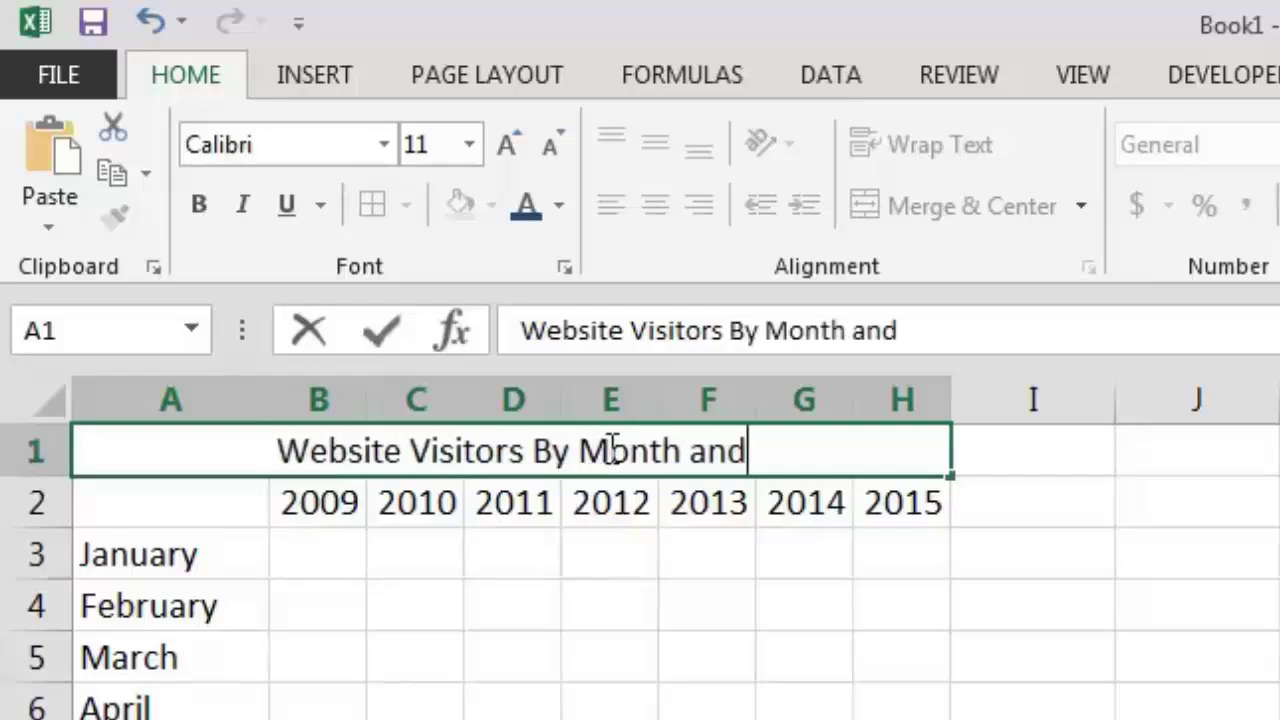
pyautogui.write(' Year')
pyautogui.press('Return')
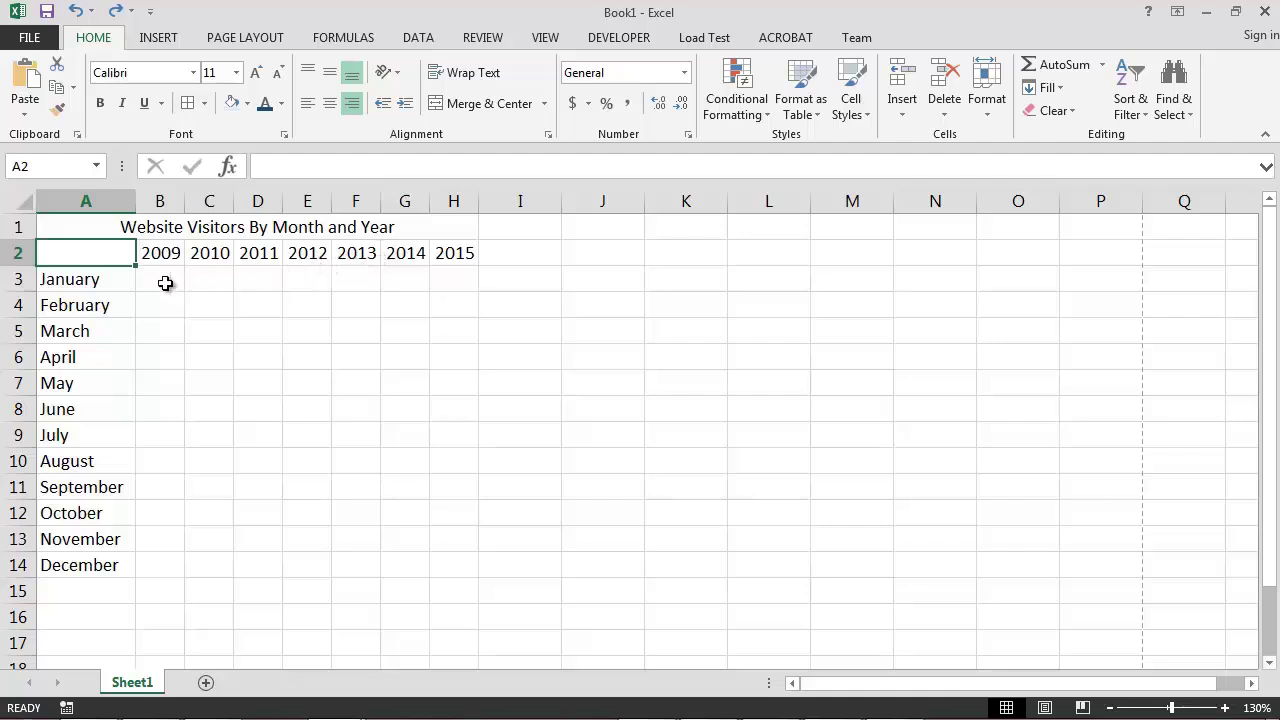
# - Paste the copied visitor figures into B3:H14 and AutoFit the widths of columns B through H
pyautogui.moveTo(165, 284); pyautogui.dragTo(443, 566)
pyautogui.hotkey('ctrl', 'v')
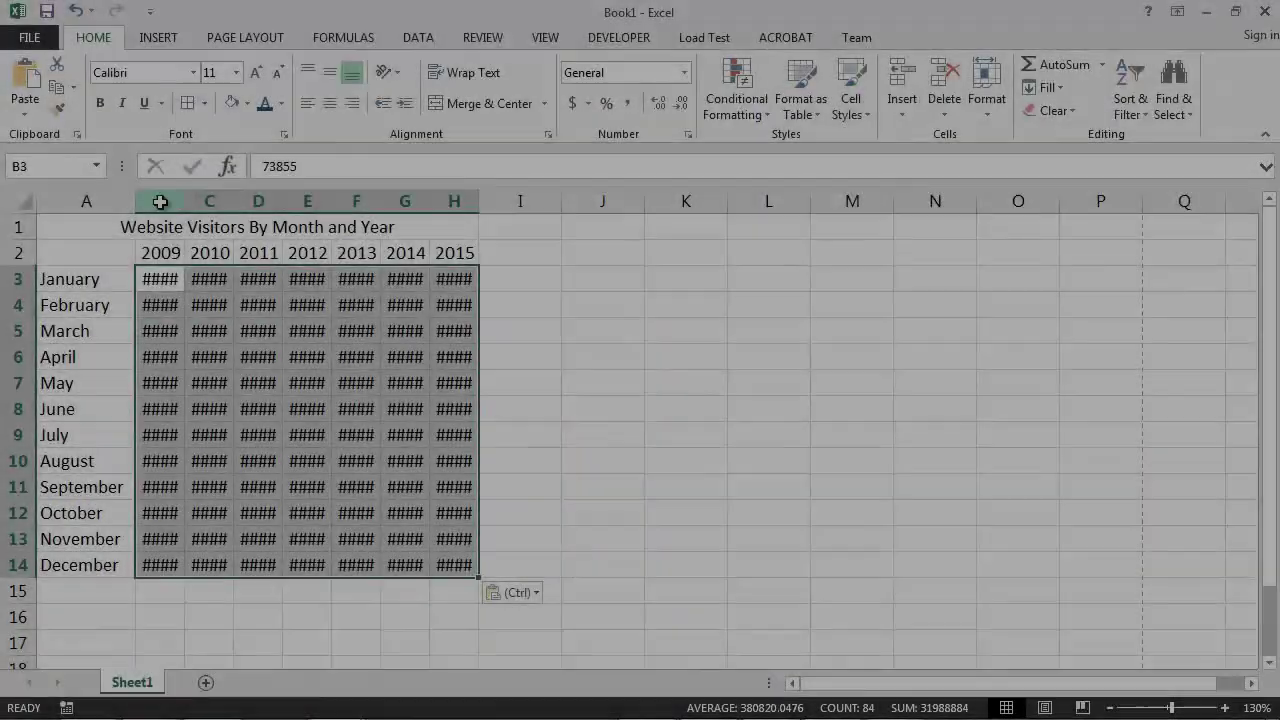
pyautogui.moveTo(160, 201); pyautogui.dragTo(457, 197)
pyautogui.click(988, 112)
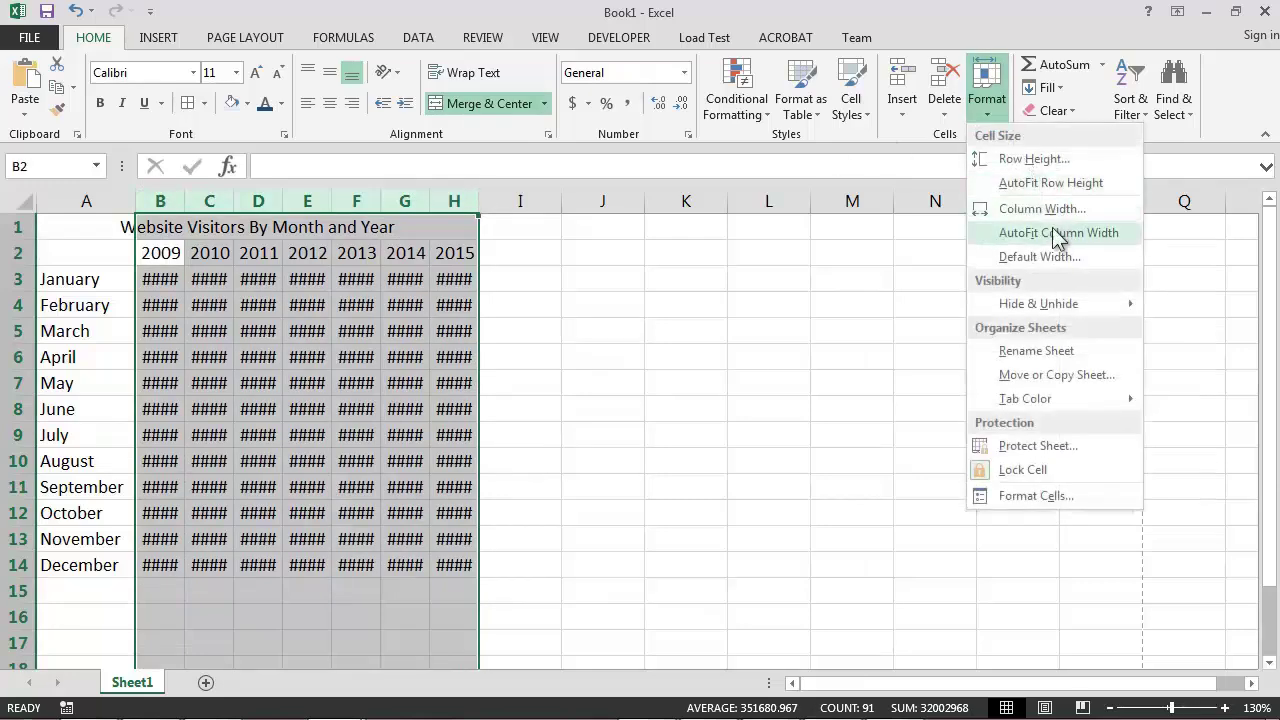
pyautogui.click(1058, 235)
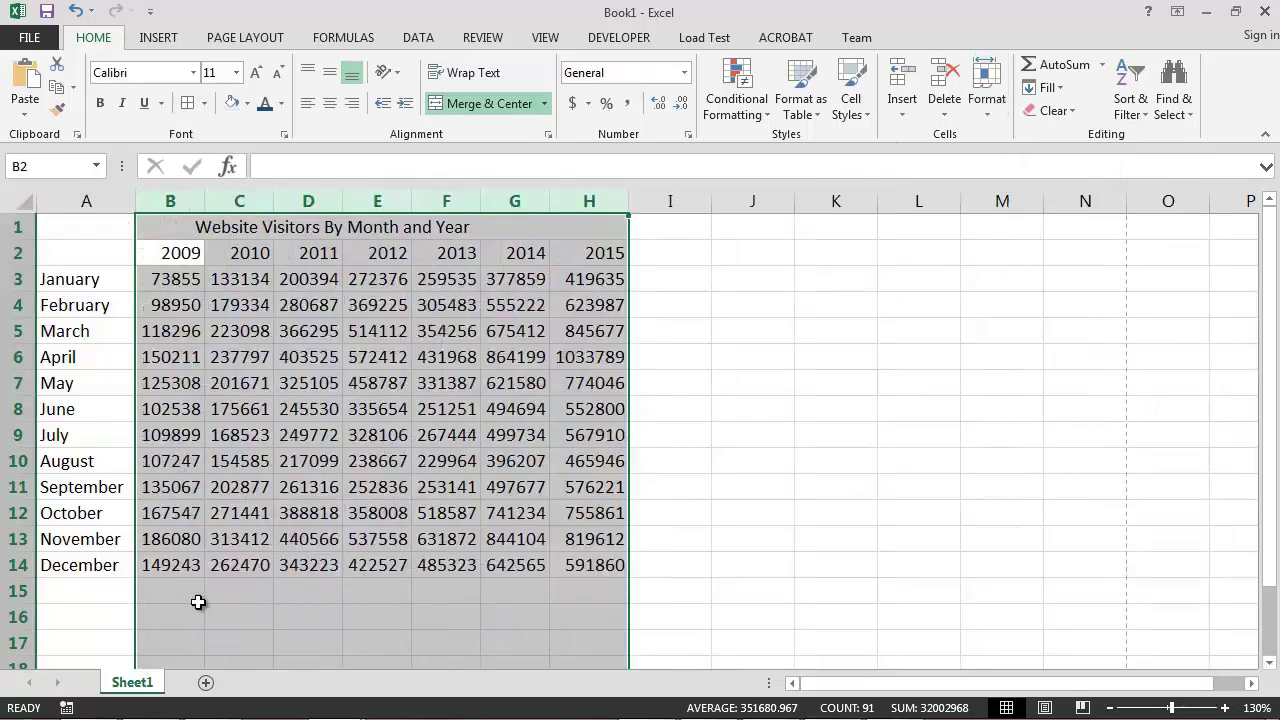
# - Enter the label "Yearly Total" in A15, below December
pyautogui.click(152, 591)
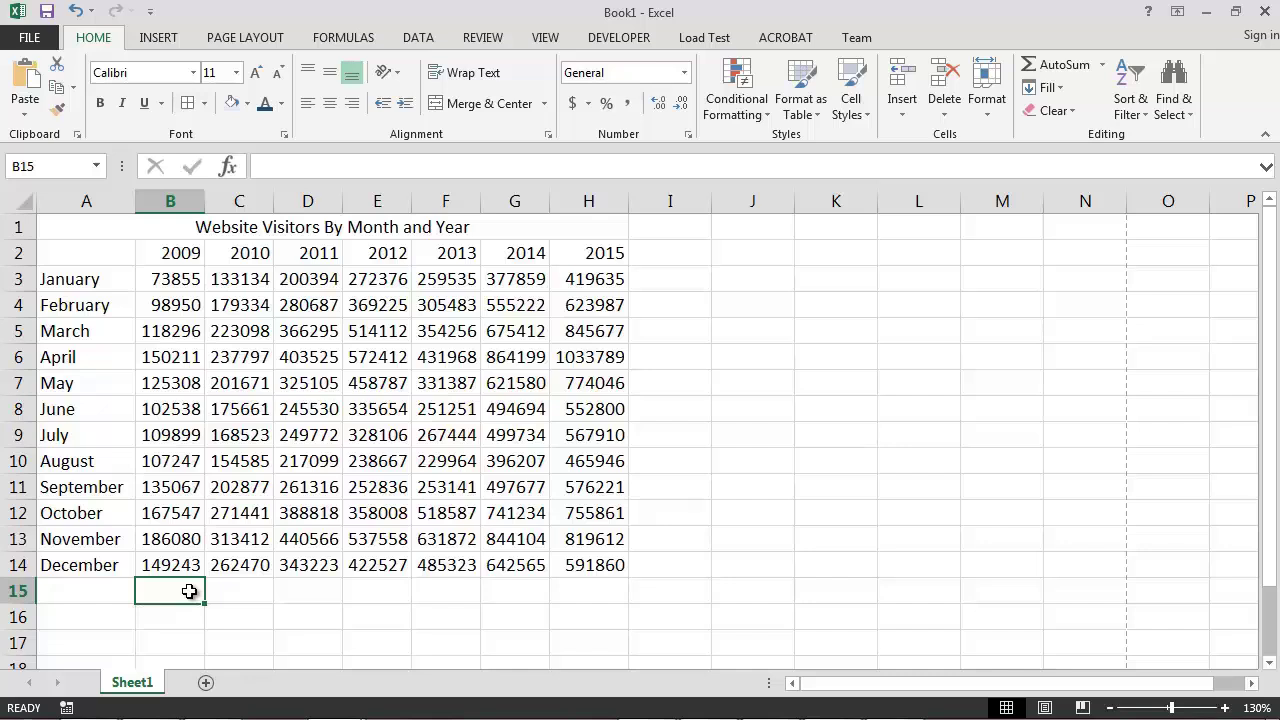
pyautogui.press('Left')
pyautogui.write('Yea')
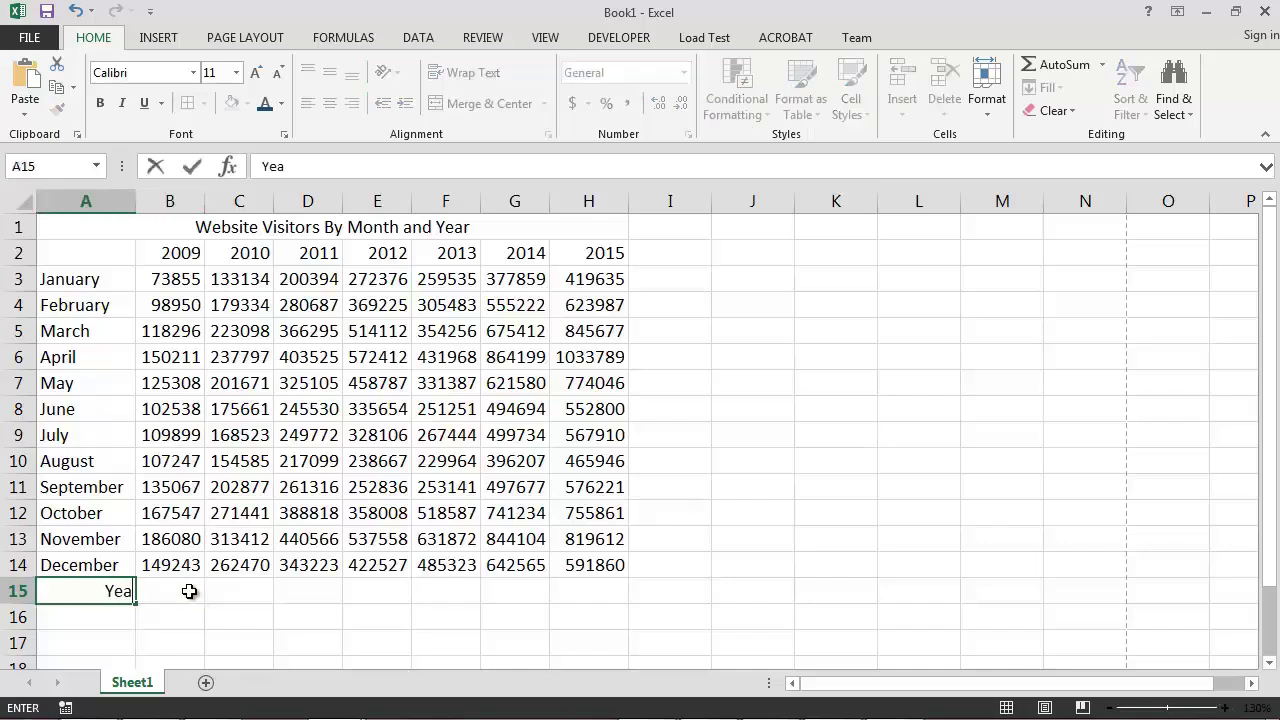
pyautogui.write('rly Total')
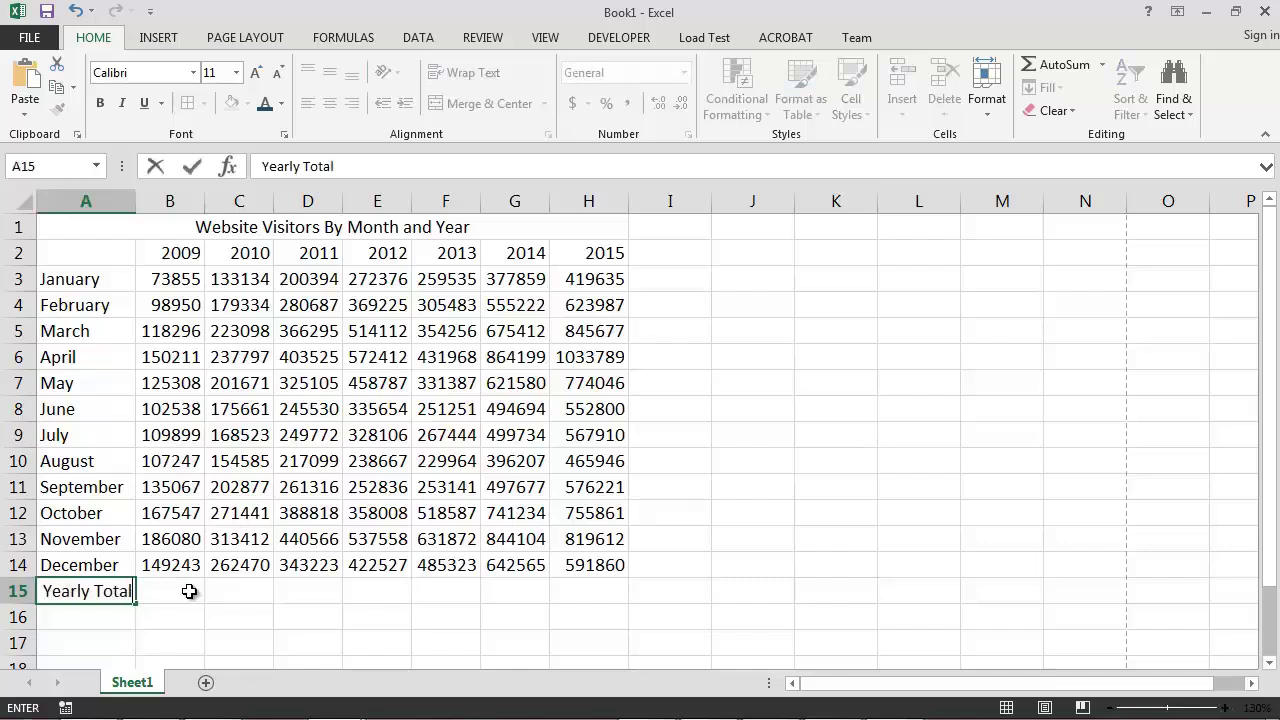
# - Total the 2009 column in B15 with AutoSum as =SUM(B2:B14) and fill the formula across to H15
pyautogui.click(189, 591)
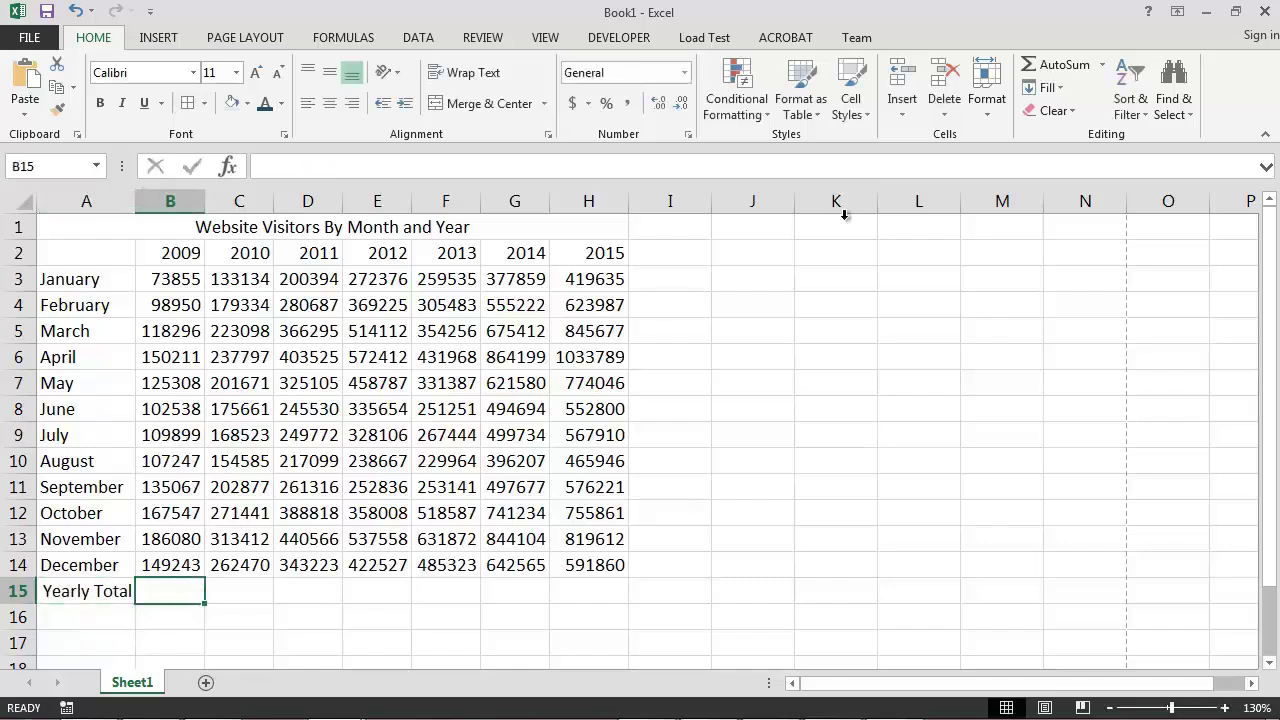
pyautogui.click(1066, 72)
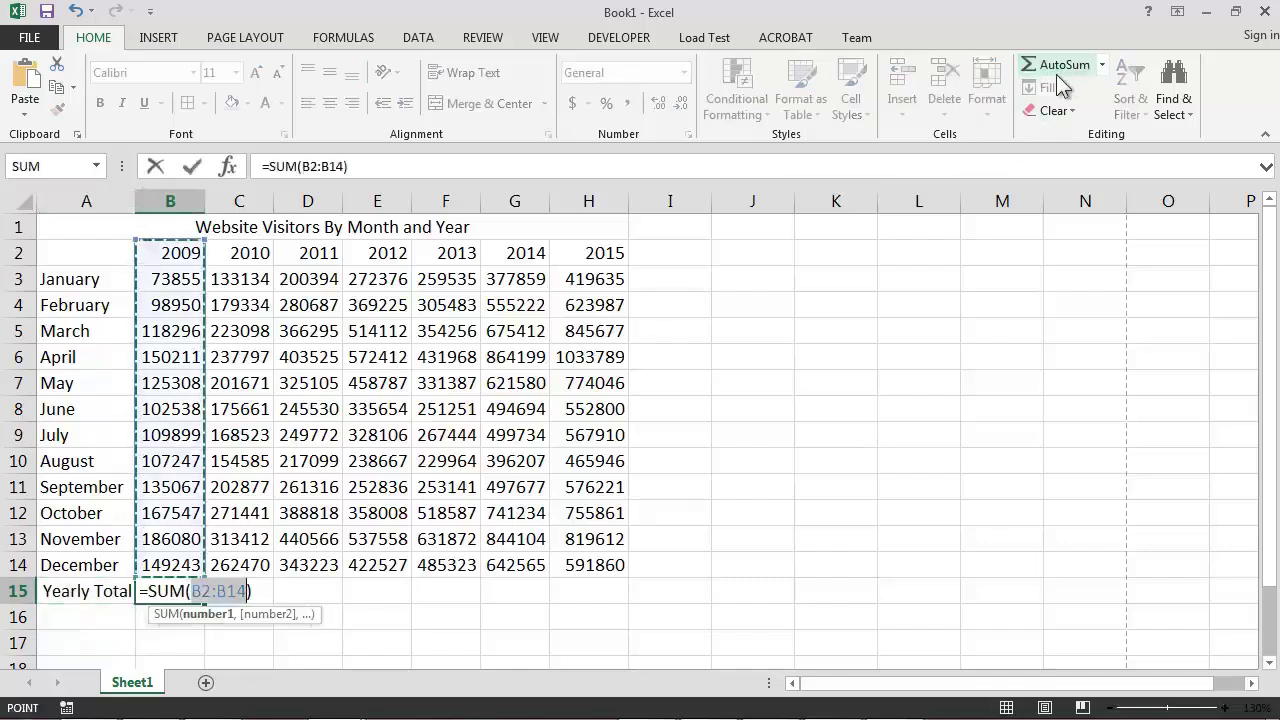
pyautogui.hotkey('ctrl', 'Return')
pyautogui.press('Return')
pyautogui.click(210, 598)
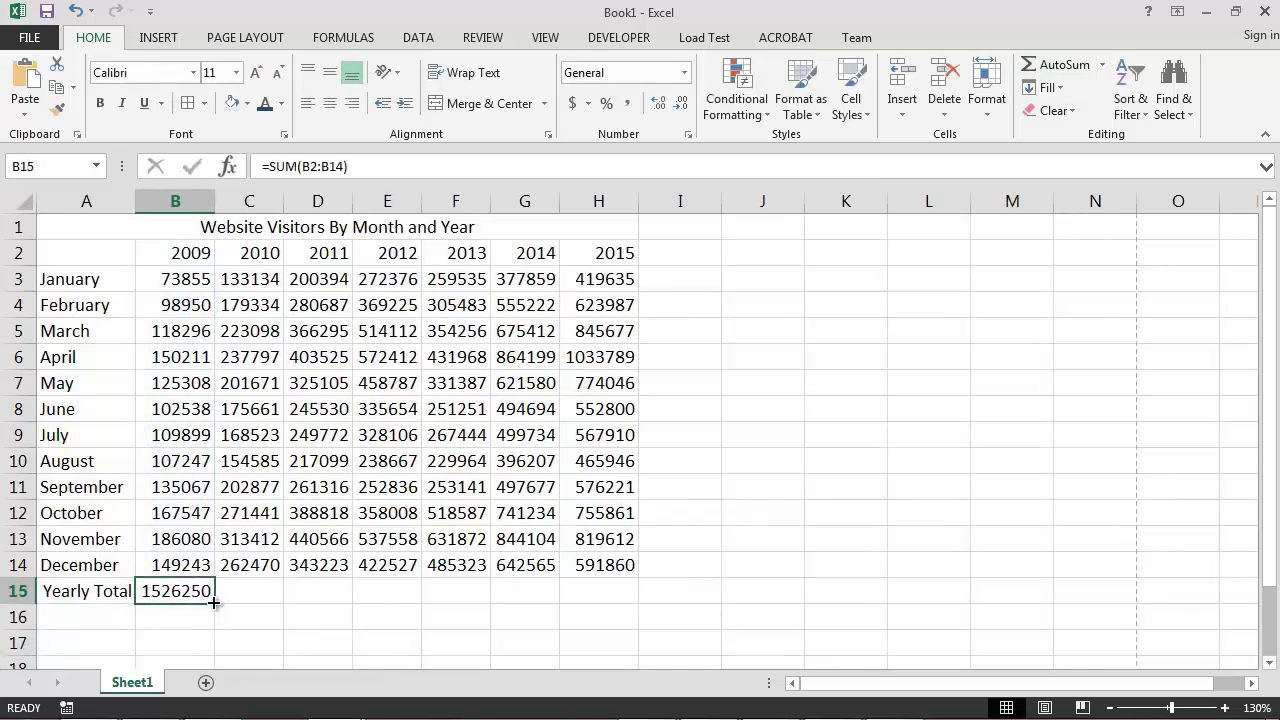
pyautogui.moveTo(214, 603); pyautogui.dragTo(604, 598)
pyautogui.click(598, 614)
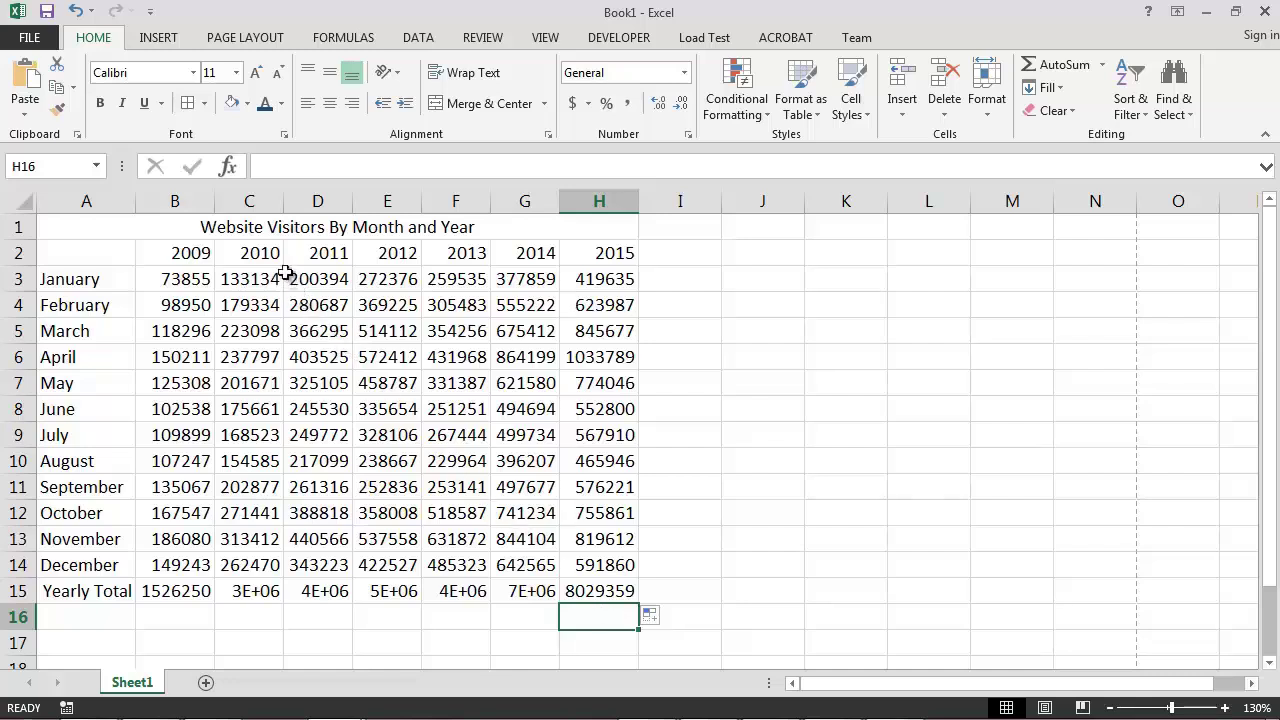
# - Set the merged title in row 1 to the Georgia font at size 14
pyautogui.click(268, 228)
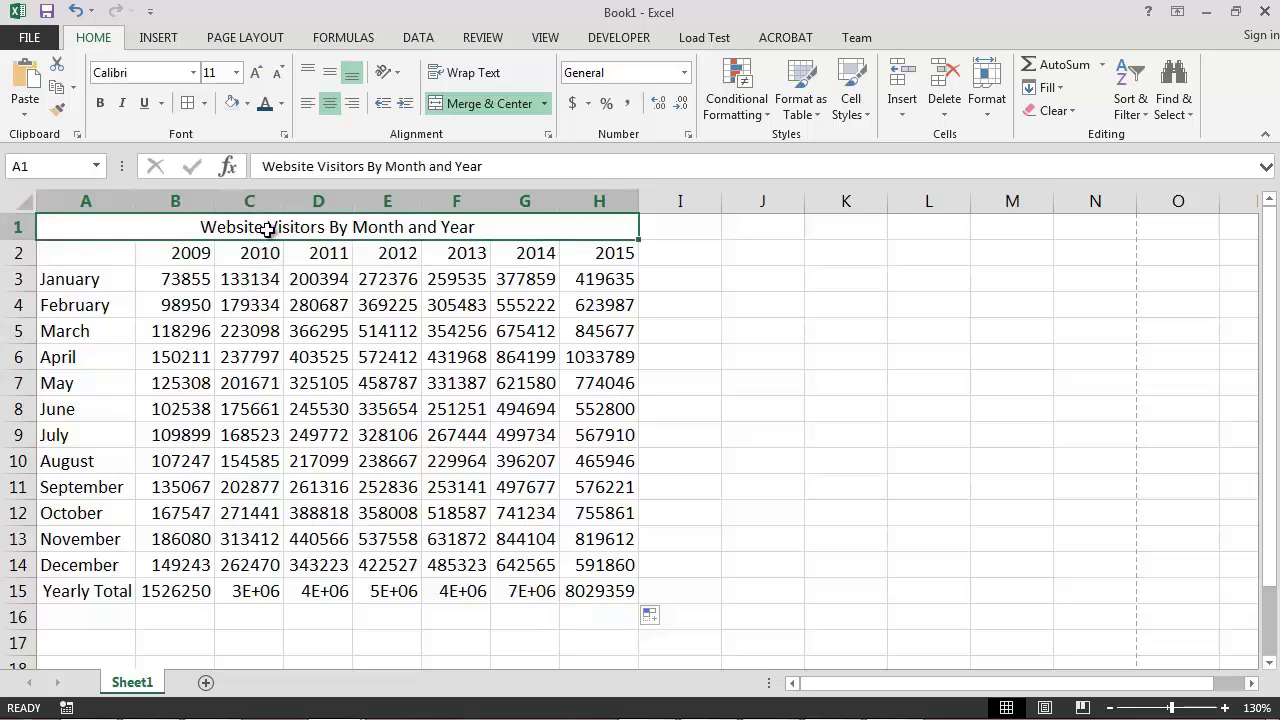
pyautogui.click(191, 73)
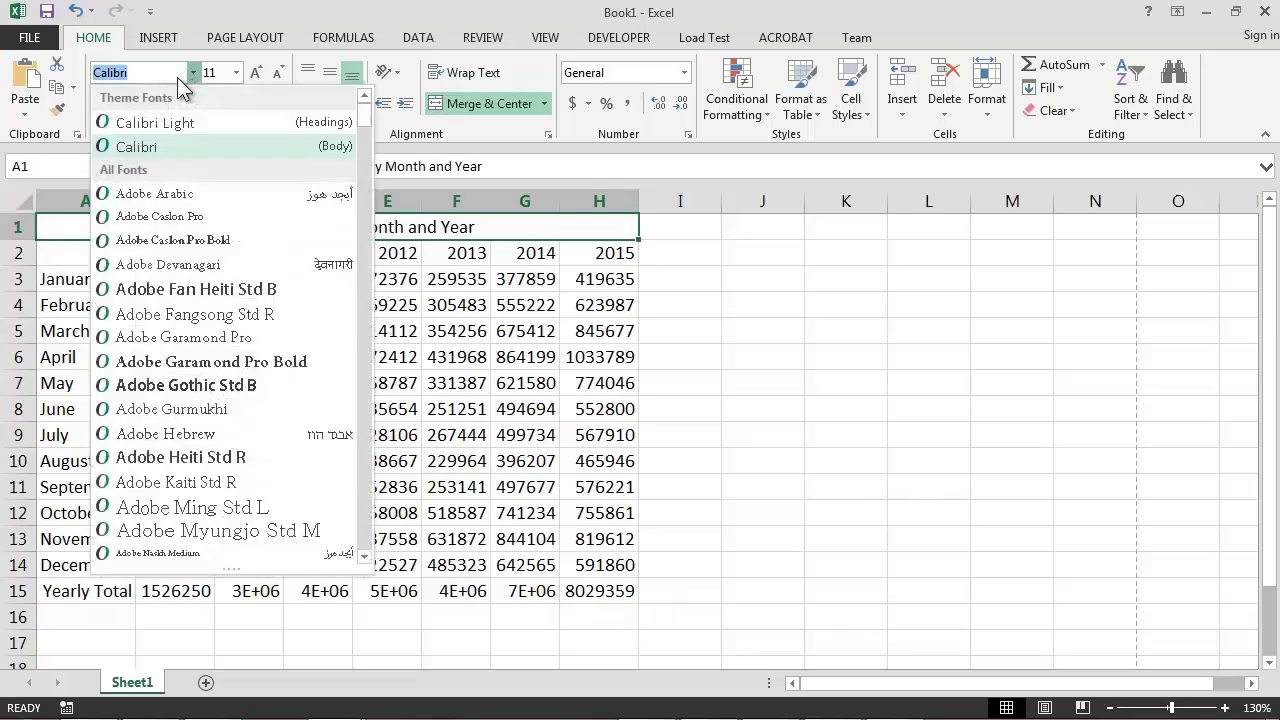
pyautogui.write('Georgia')
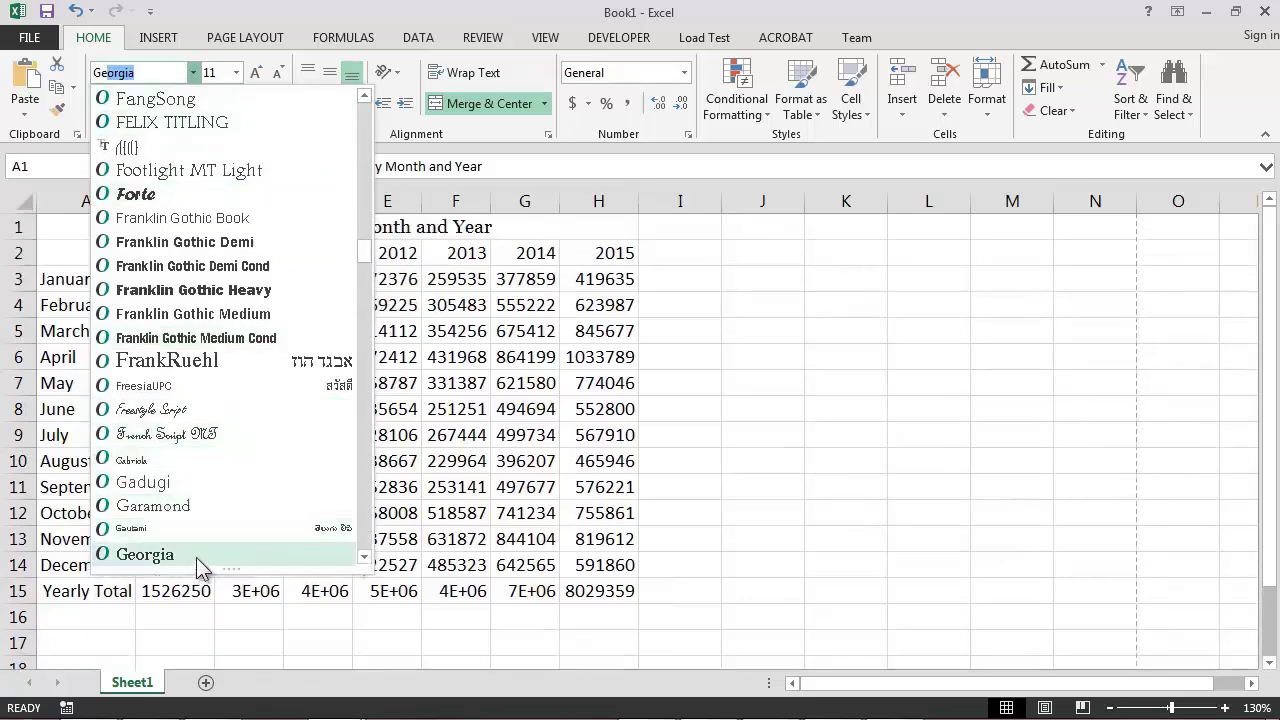
pyautogui.click(145, 554)
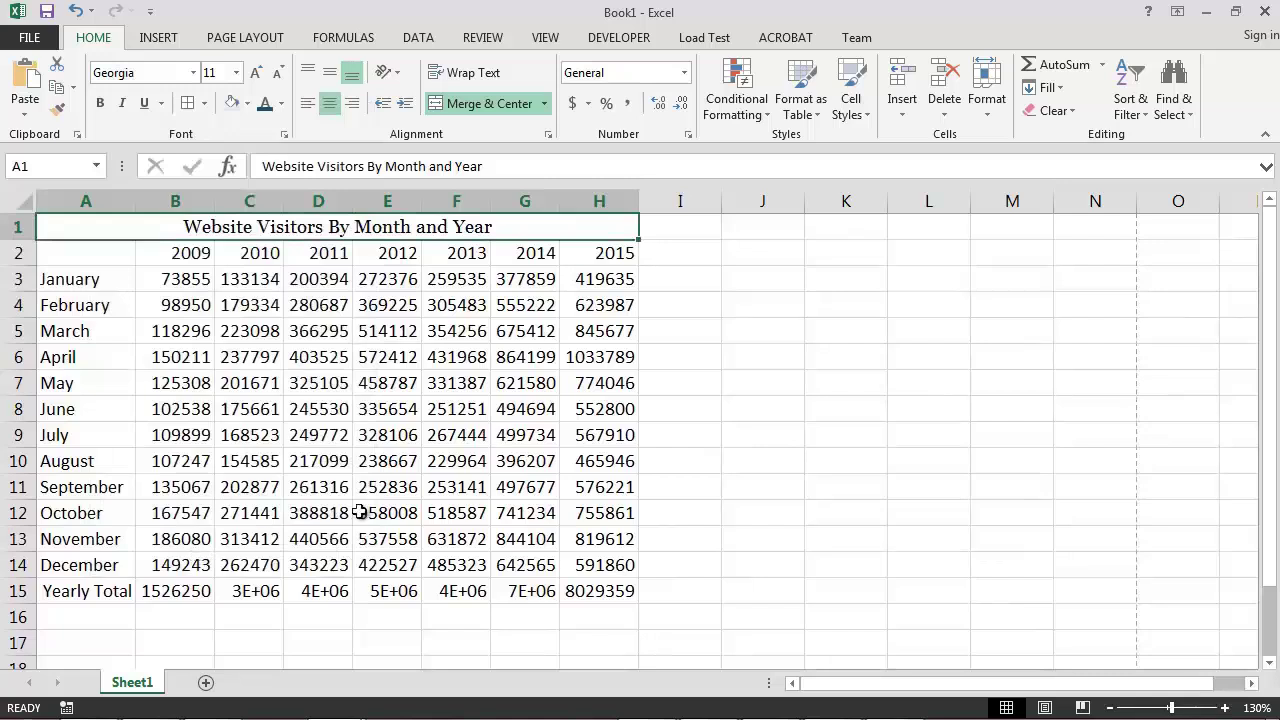
pyautogui.click(660, 258)
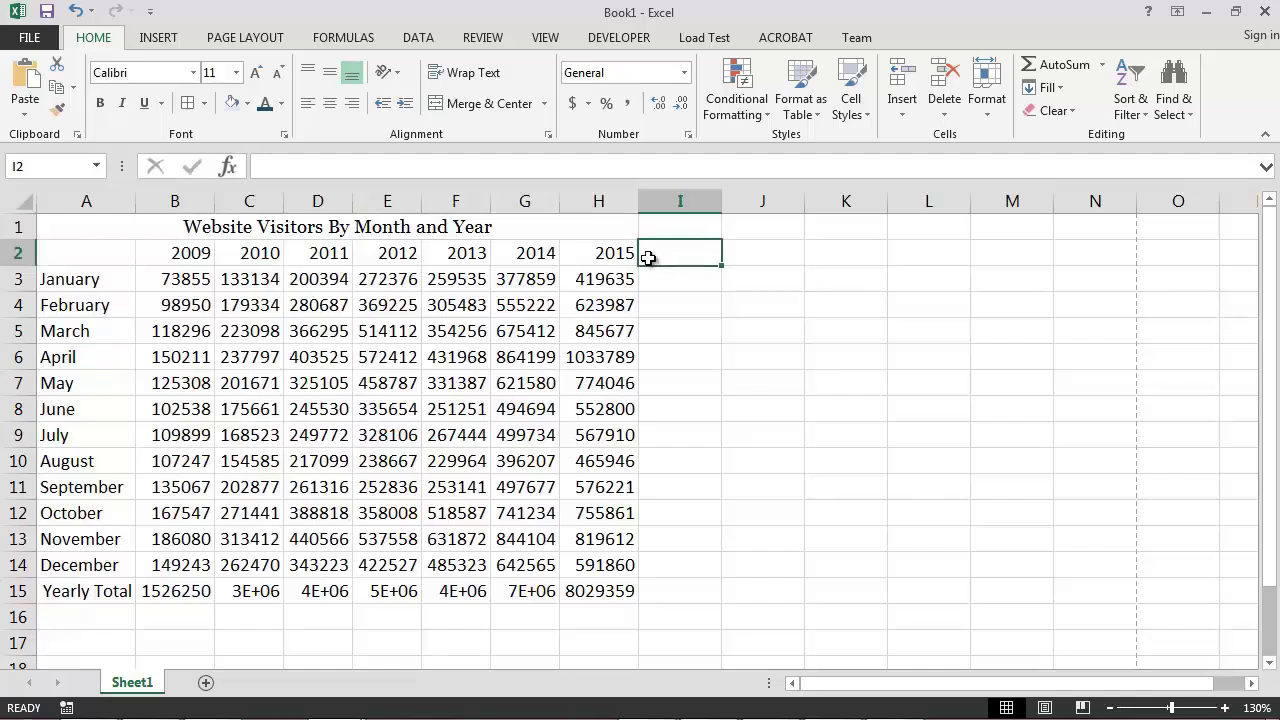
pyautogui.click(278, 226)
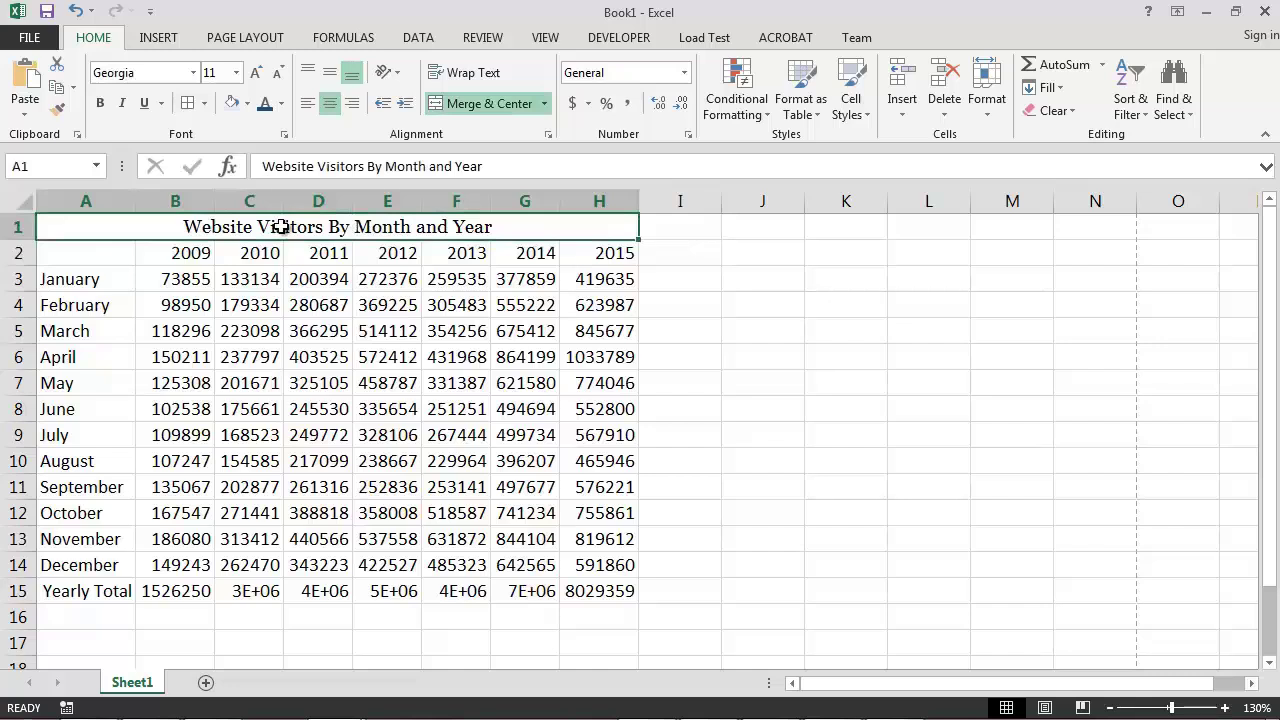
pyautogui.click(237, 73)
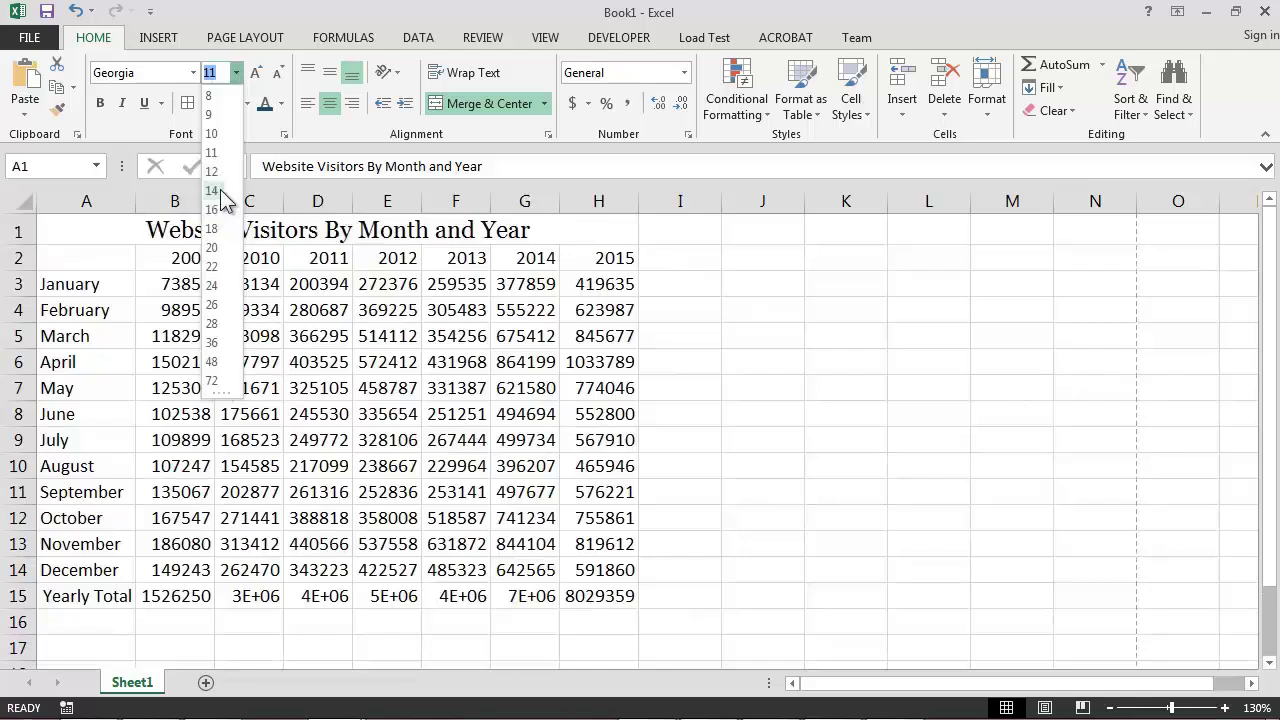
pyautogui.click(221, 192)
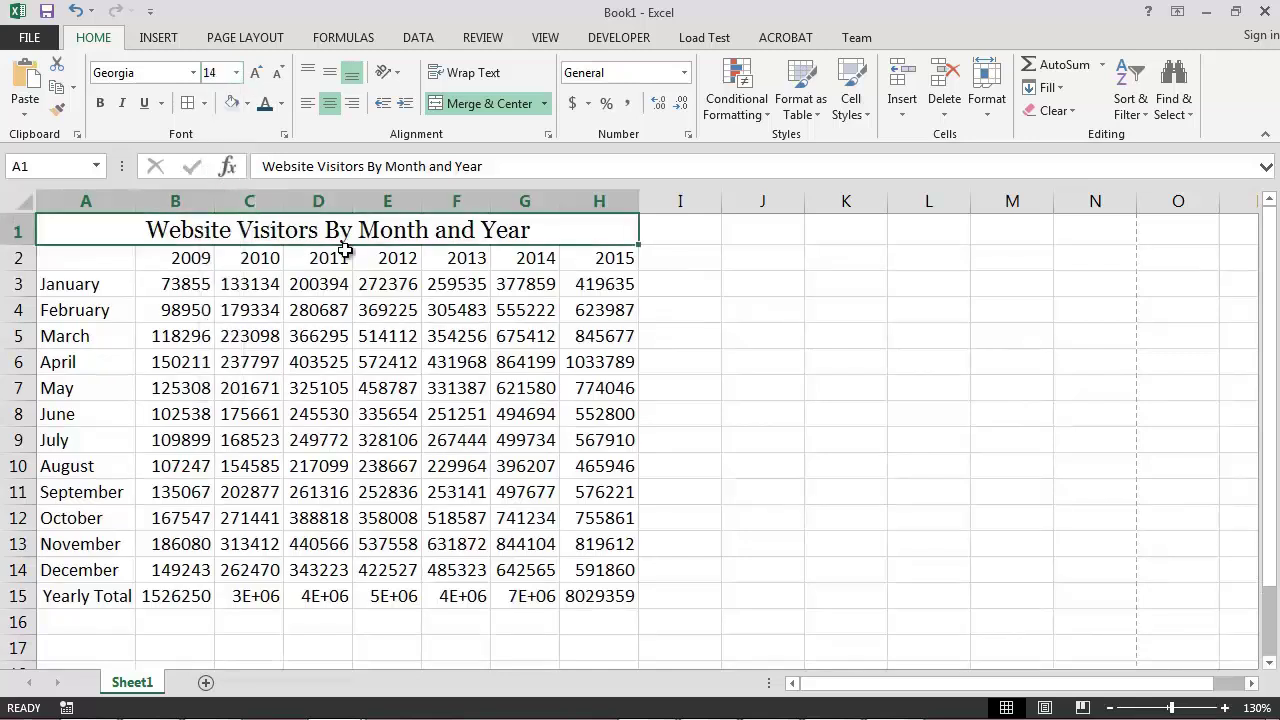
pyautogui.click(687, 313)
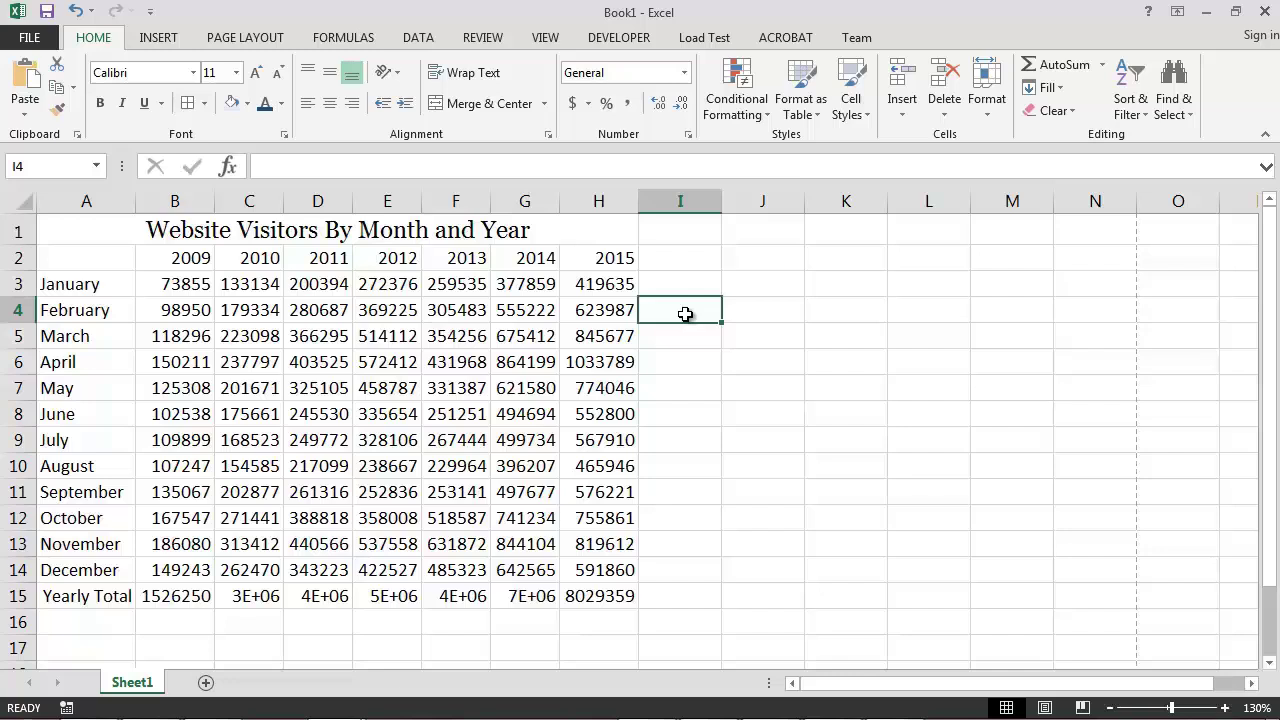
# - Make the merged title in row 1 and the year headings in B2:H2 bold
pyautogui.click(548, 230)
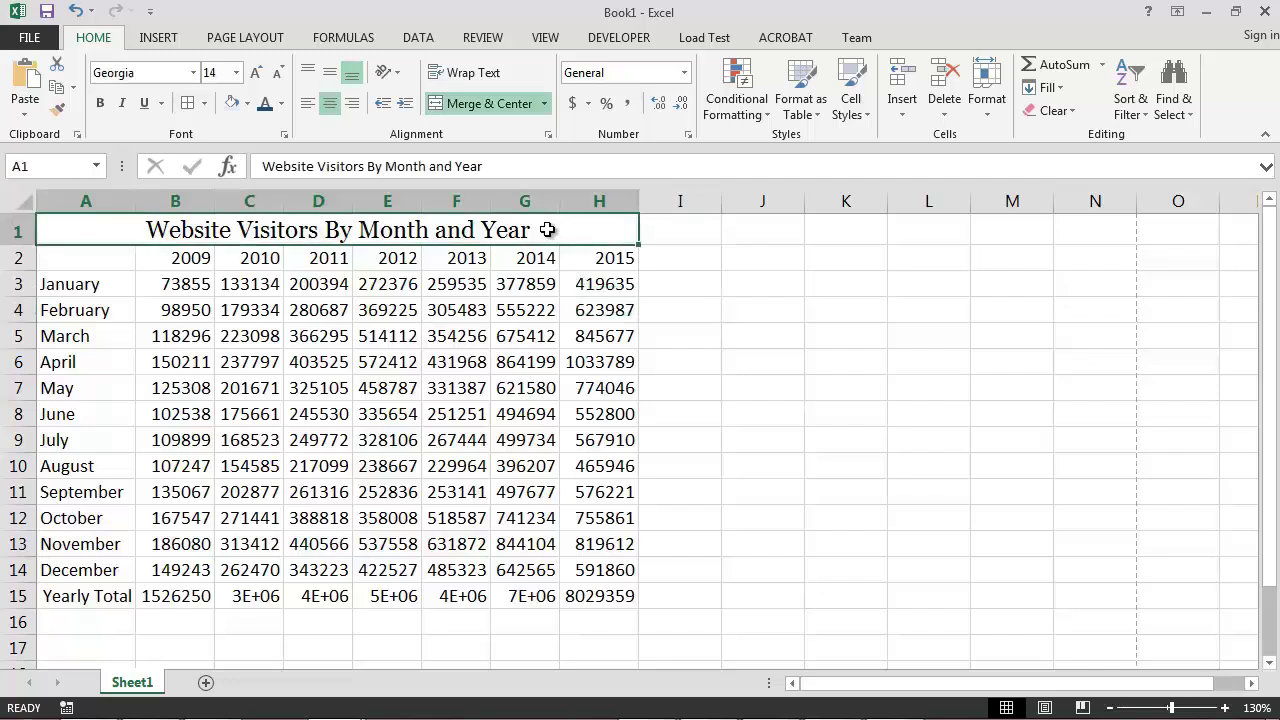
pyautogui.click(100, 104)
pyautogui.moveTo(170, 257); pyautogui.dragTo(608, 262)
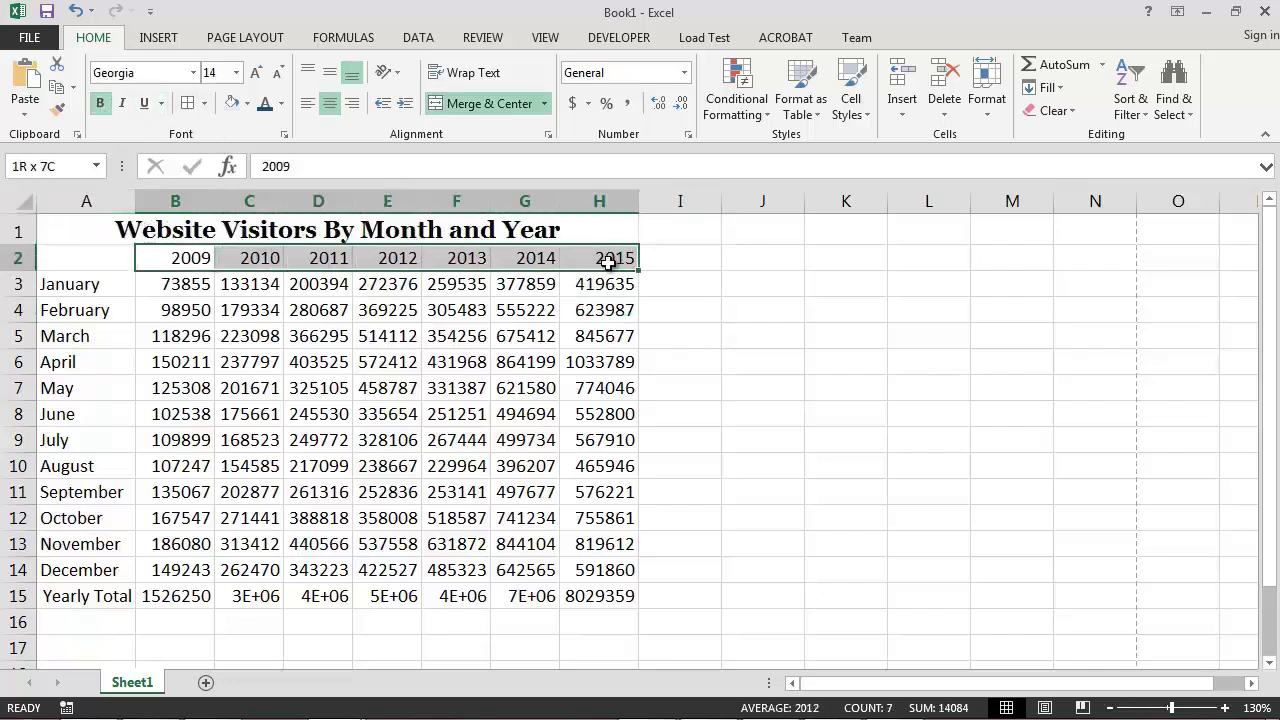
pyautogui.click(100, 108)
# - Make the row labels in A3:A15 and the yearly totals in B15:H15 bold
pyautogui.moveTo(60, 290); pyautogui.dragTo(85, 604)
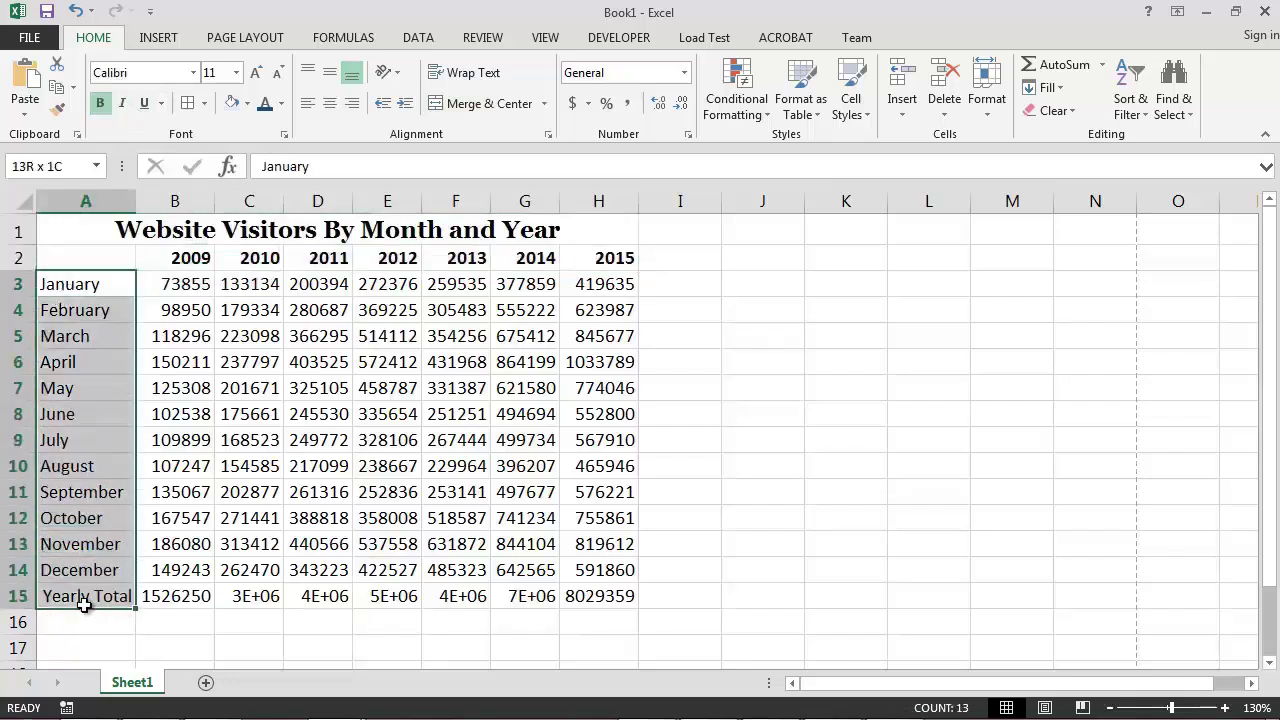
pyautogui.click(100, 103)
pyautogui.moveTo(190, 598); pyautogui.dragTo(600, 597)
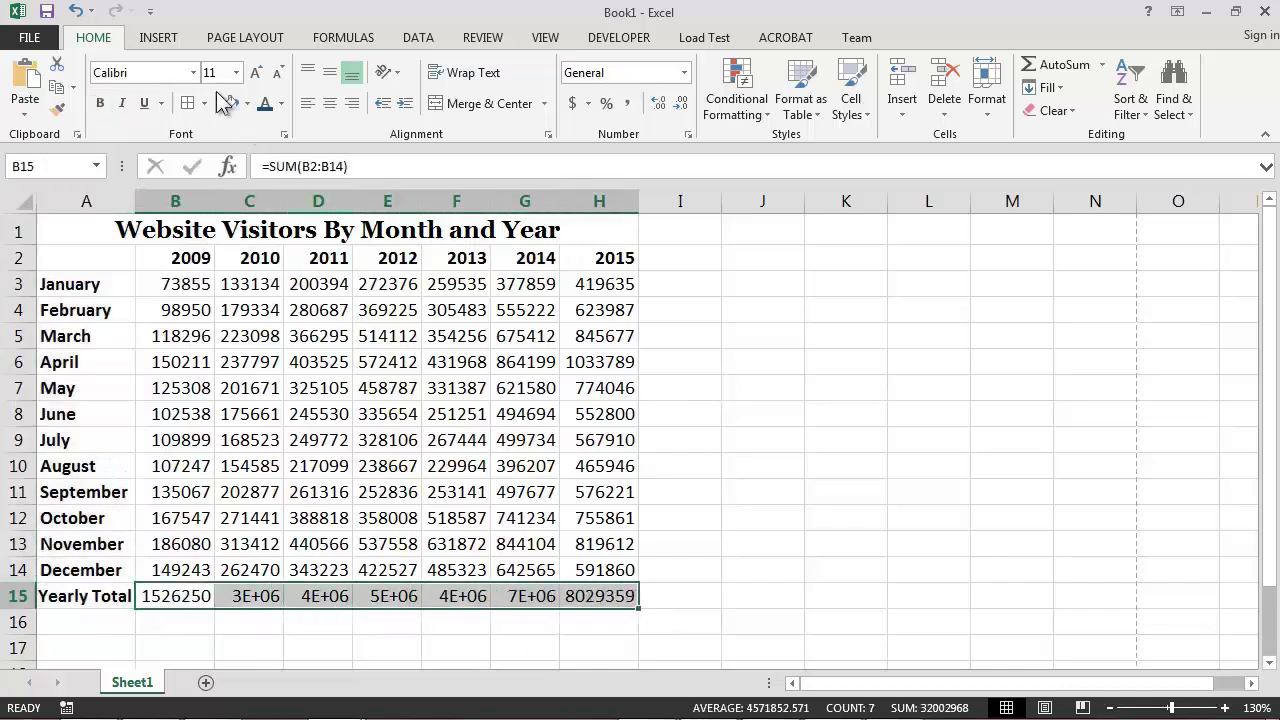
pyautogui.click(100, 103)
pyautogui.click(690, 460)
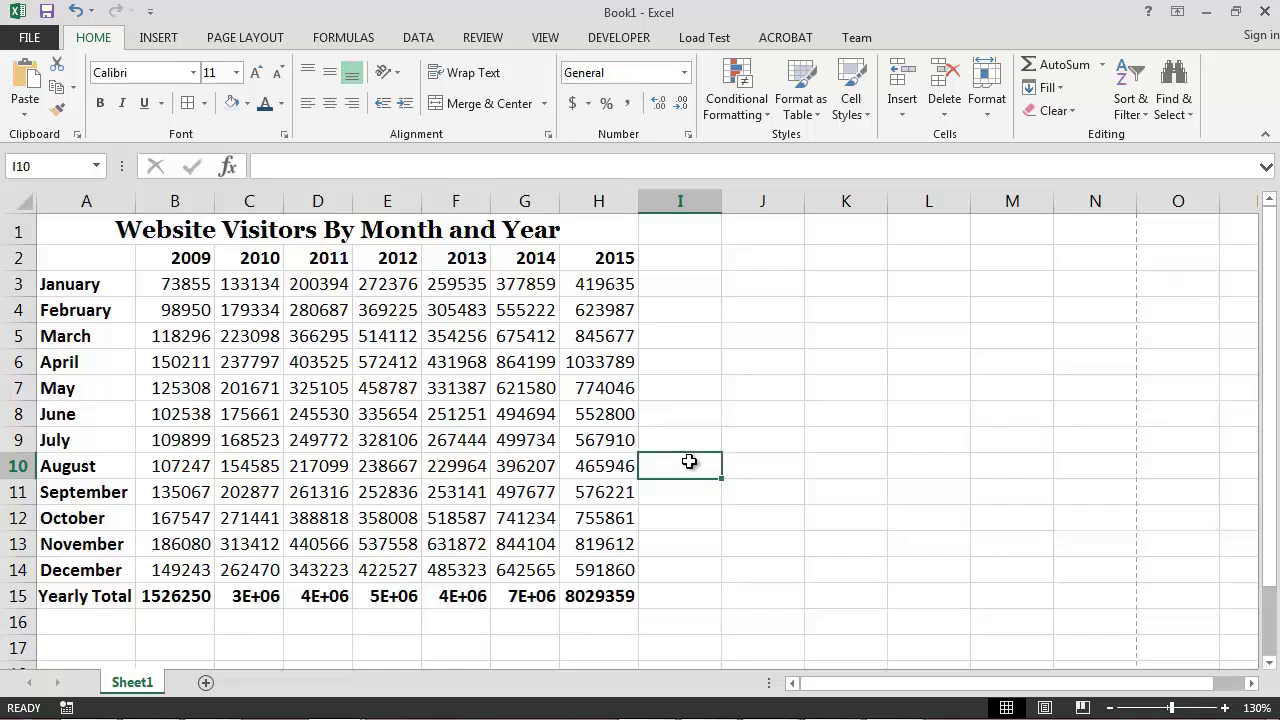
# - Format the visitor figures and totals in B3:H15 with thousands separators and no decimal places
pyautogui.moveTo(195, 285); pyautogui.dragTo(617, 612)
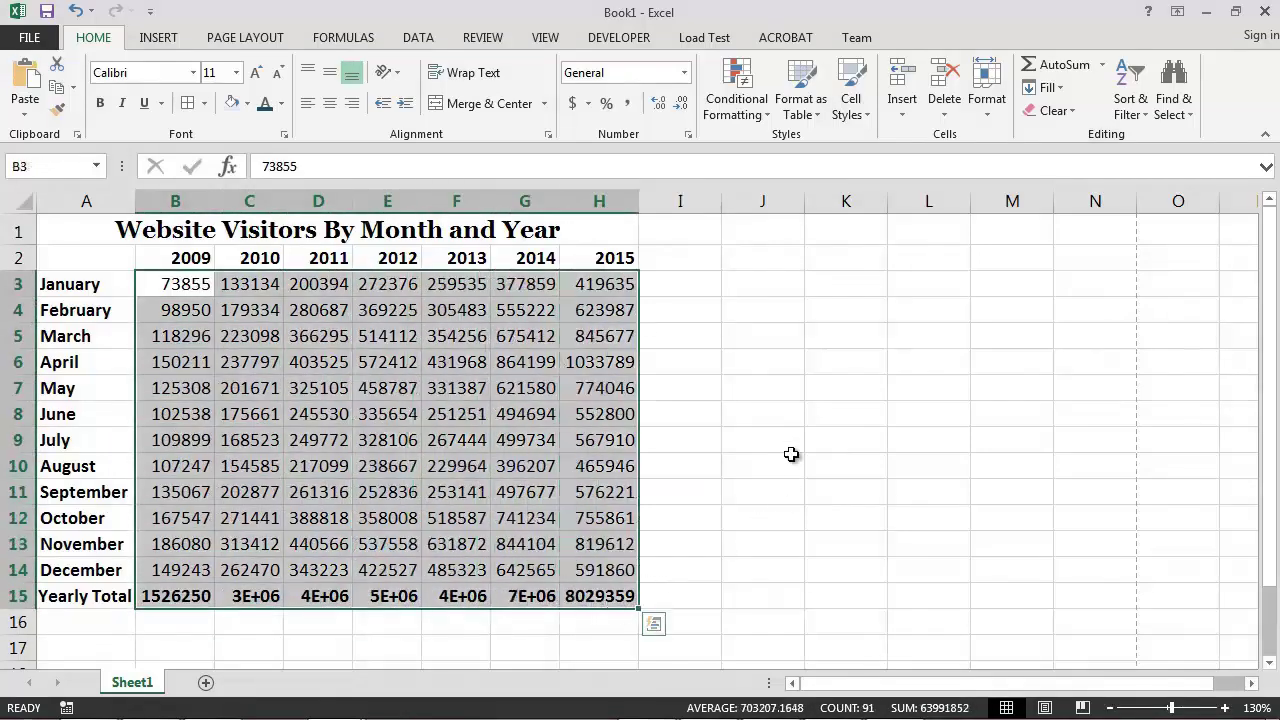
pyautogui.click(630, 104)
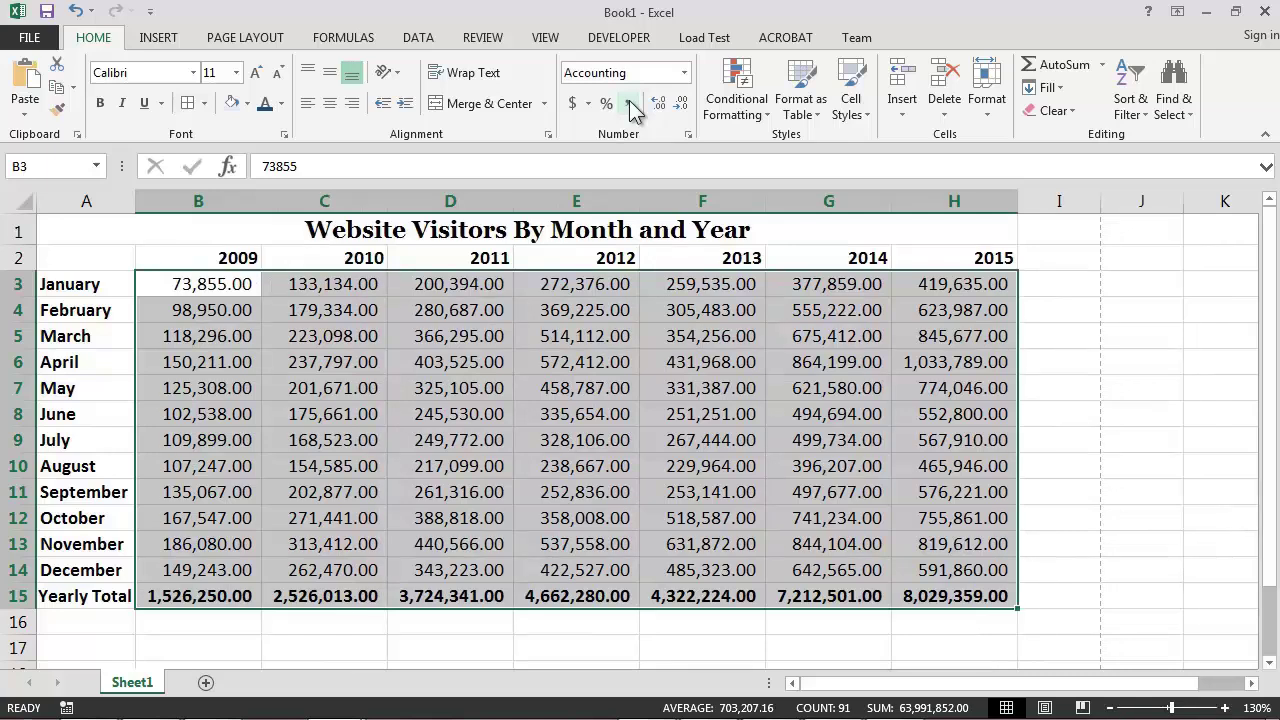
pyautogui.click(680, 106)
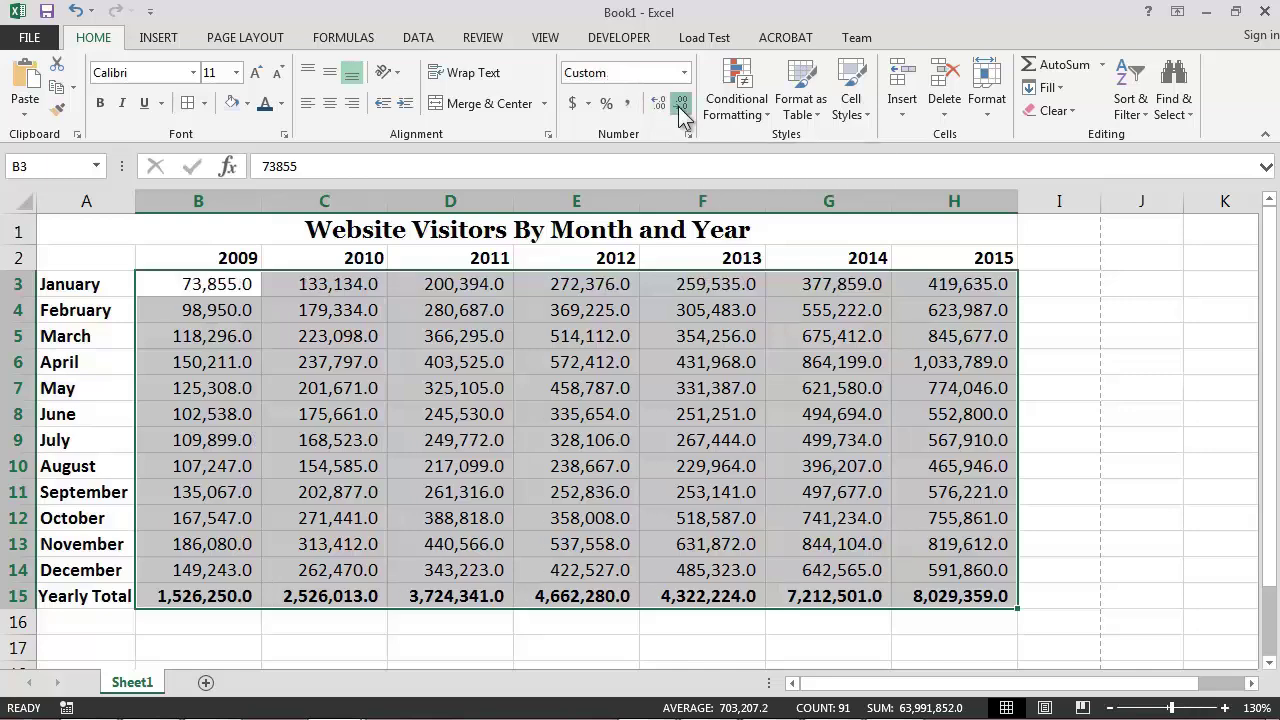
pyautogui.click(680, 106)
pyautogui.click(1086, 445)
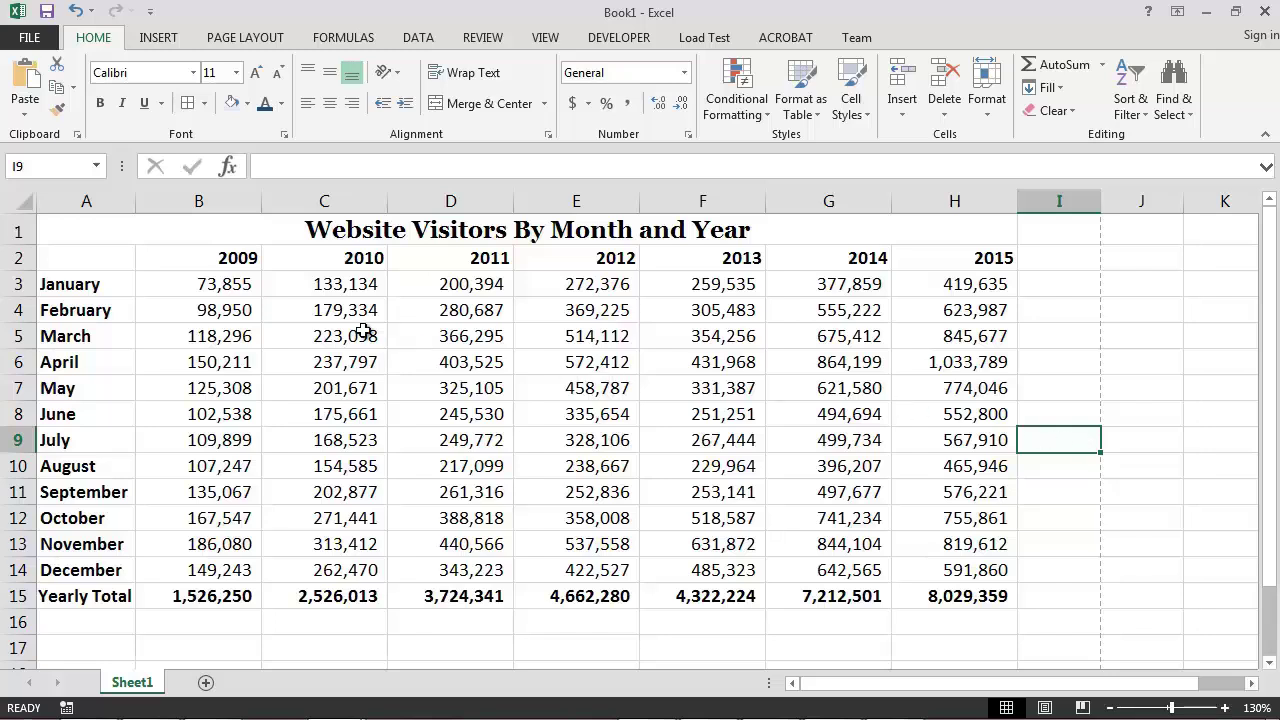
# - Center the year headings in B2:H2 within their columns
pyautogui.click(230, 259)
pyautogui.moveTo(281, 259); pyautogui.dragTo(940, 262)
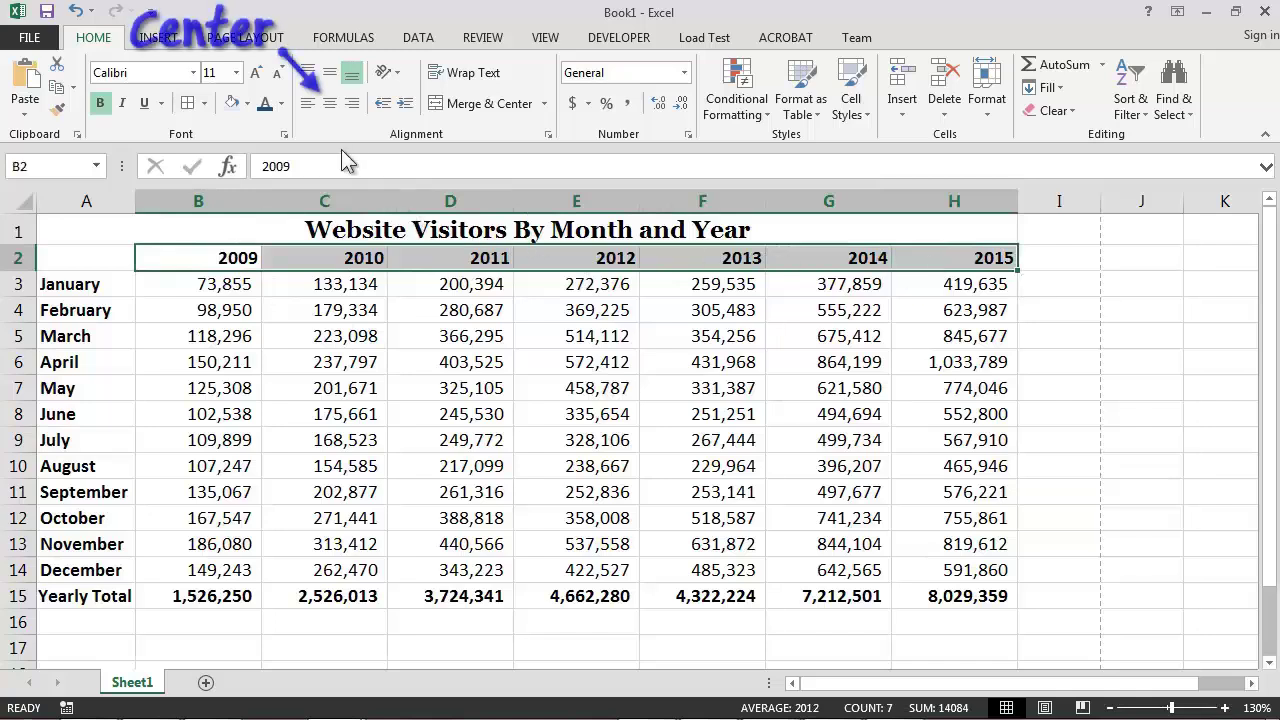
pyautogui.click(330, 104)
# - Right-align the month names and the Yearly Total label in A3:A15
pyautogui.moveTo(78, 285); pyautogui.dragTo(84, 600)
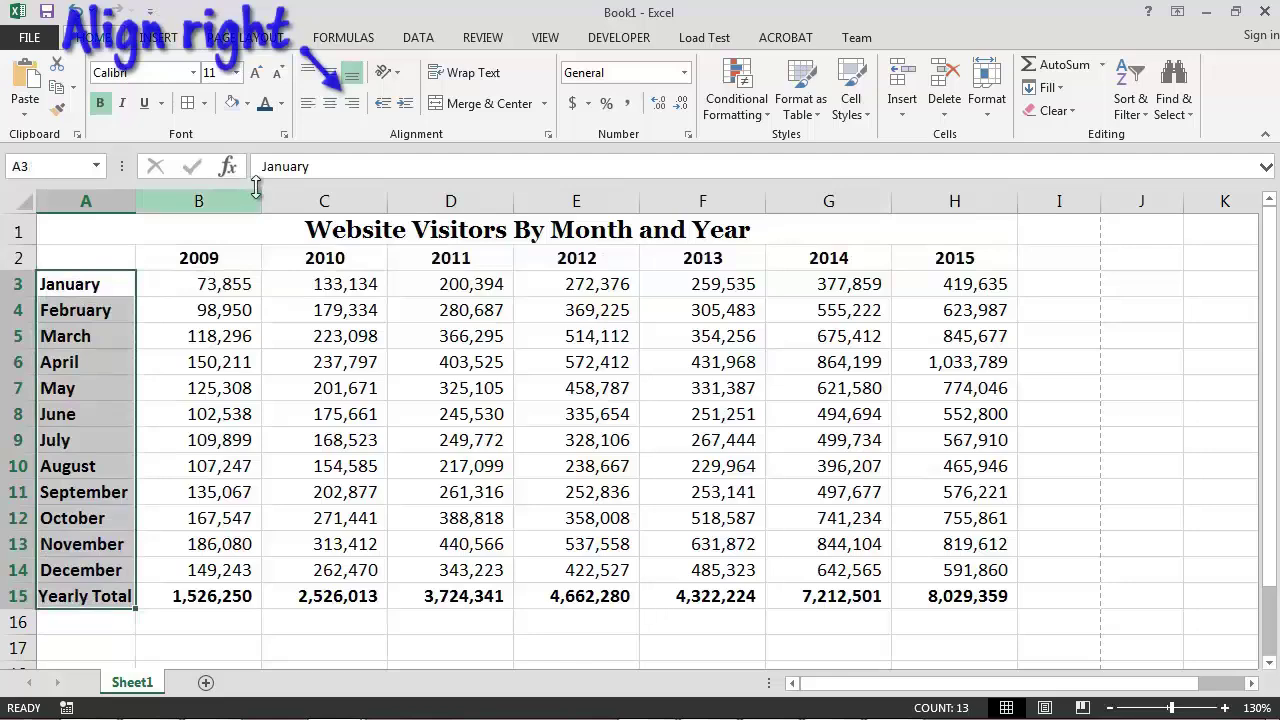
pyautogui.click(352, 104)
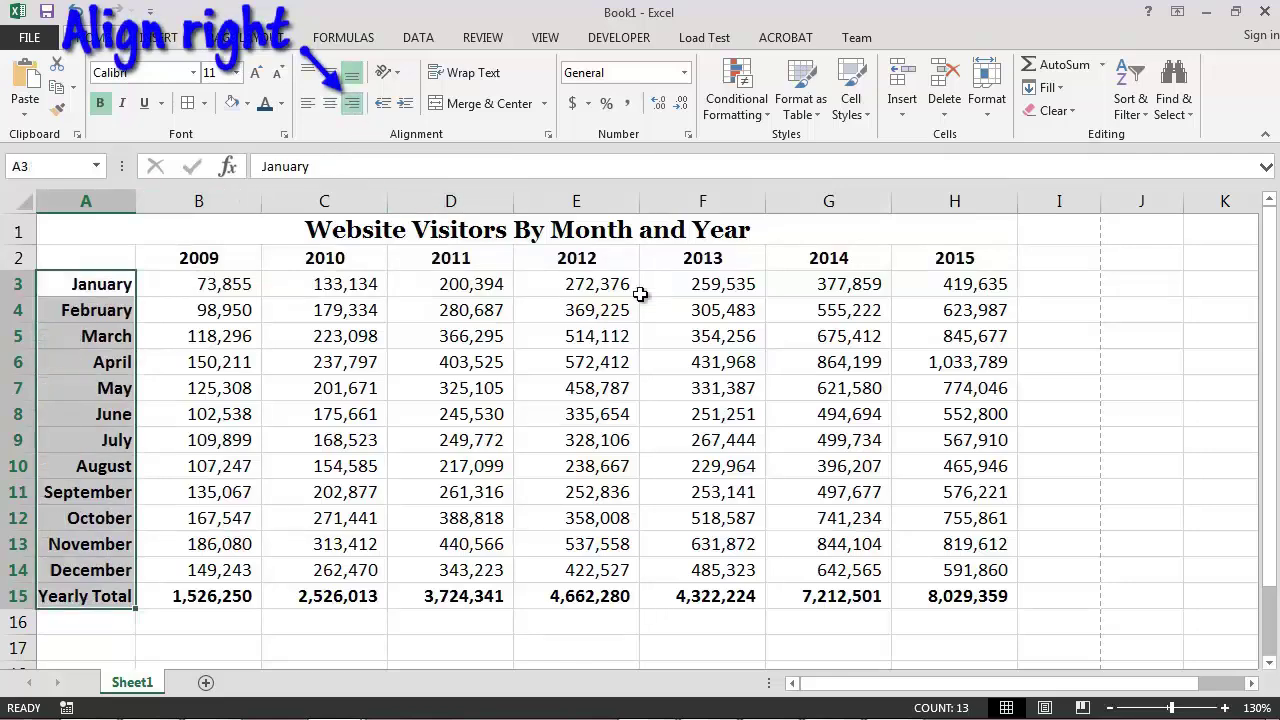
pyautogui.click(1057, 430)
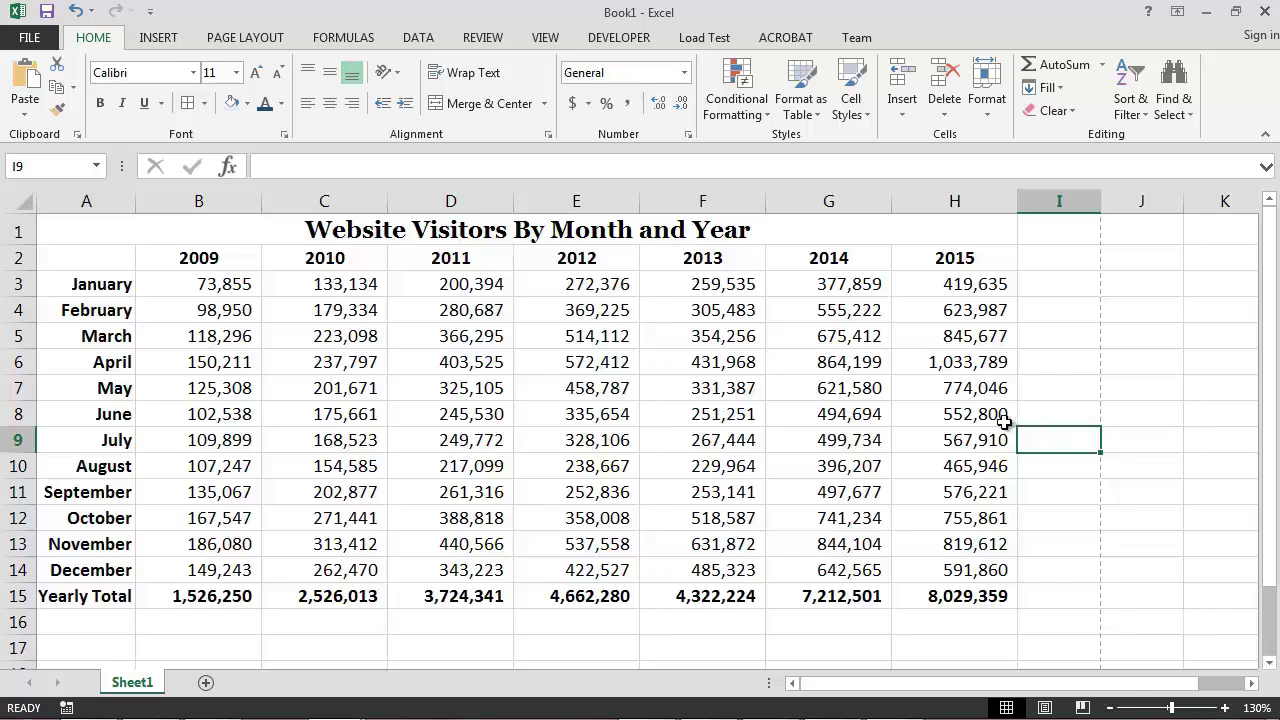
# - Set the title's font color to the darkest blue-gray theme shade
pyautogui.click(463, 231)
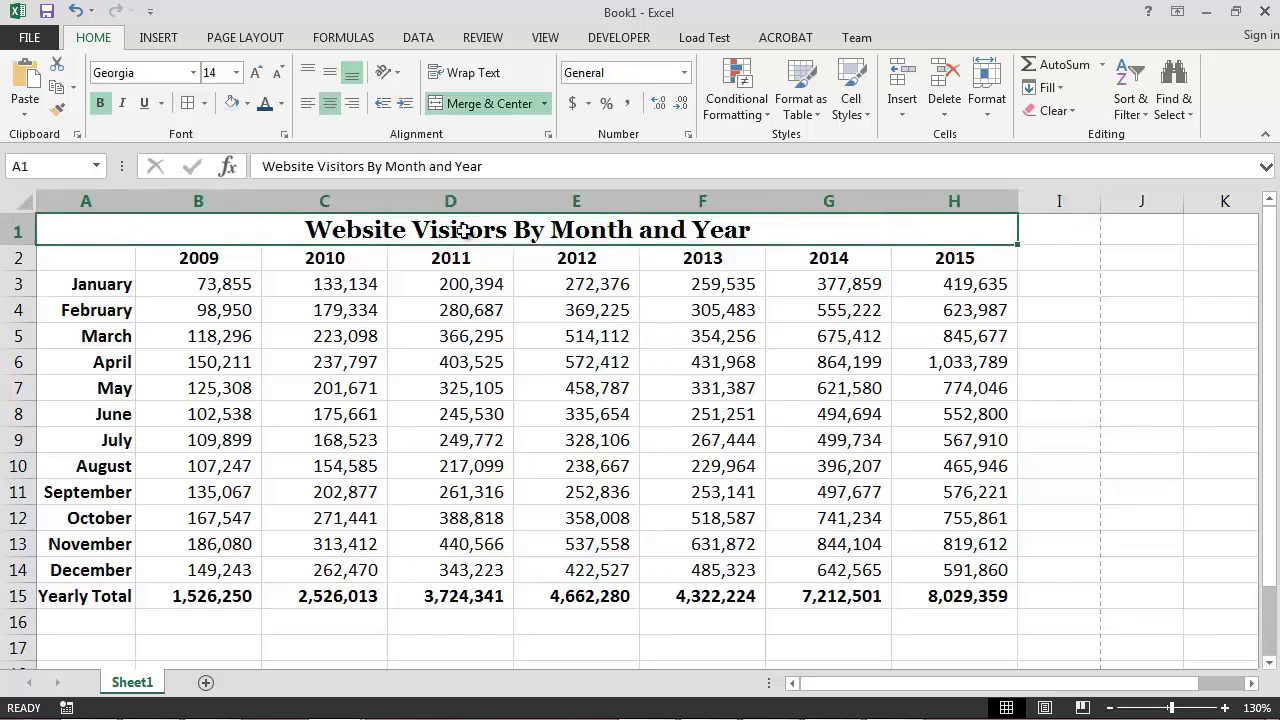
pyautogui.click(283, 104)
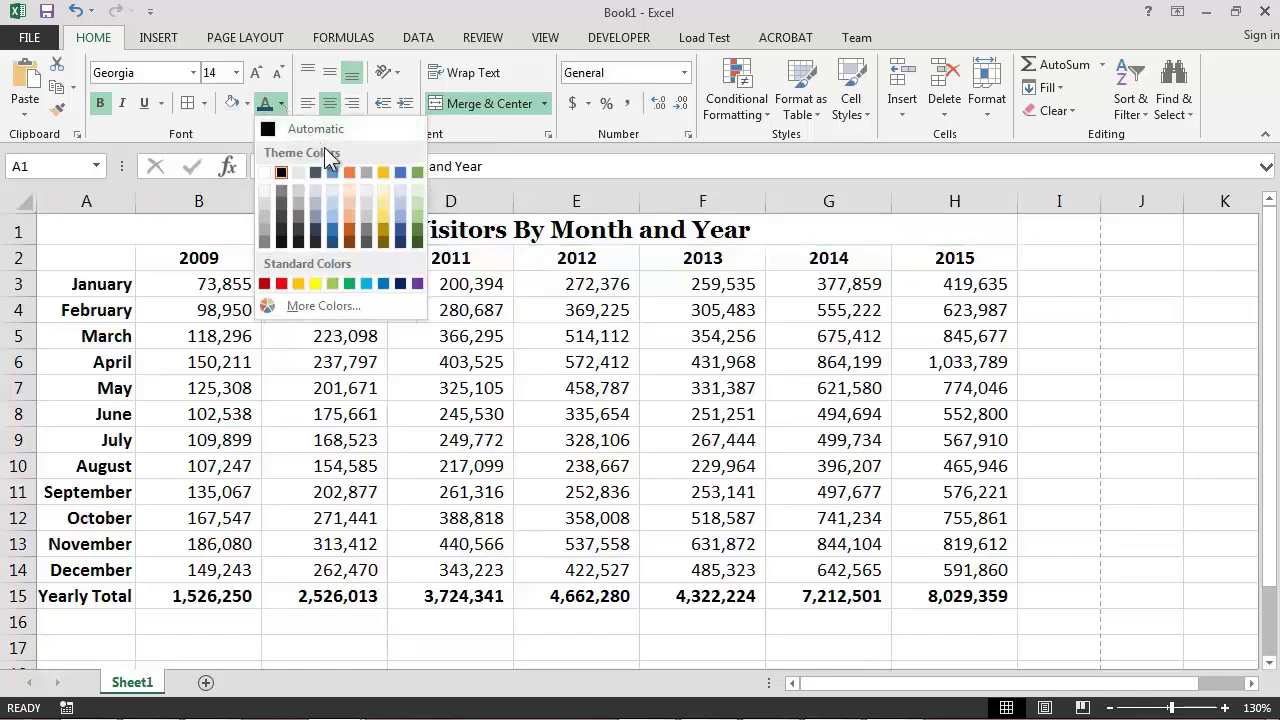
pyautogui.click(315, 241)
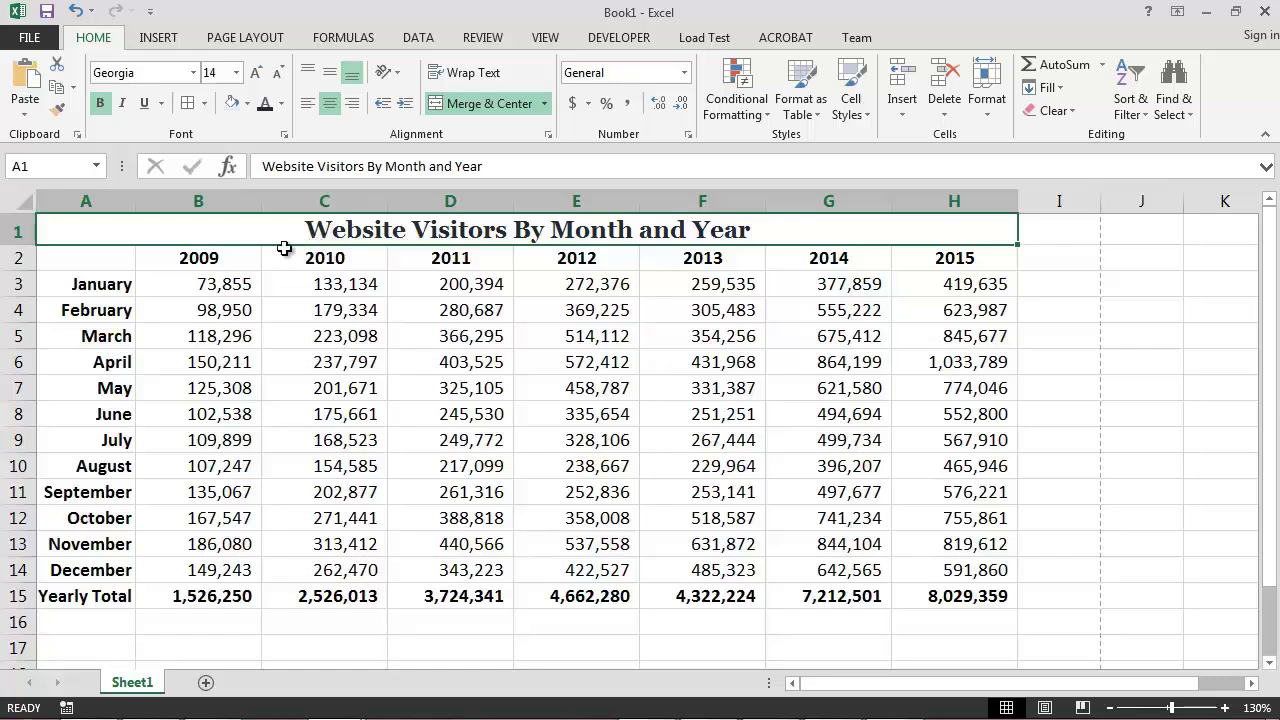
# - Fill the year heading row A2:H2 with the lightest blue theme color
pyautogui.click(104, 258)
pyautogui.moveTo(514, 255); pyautogui.dragTo(962, 252)
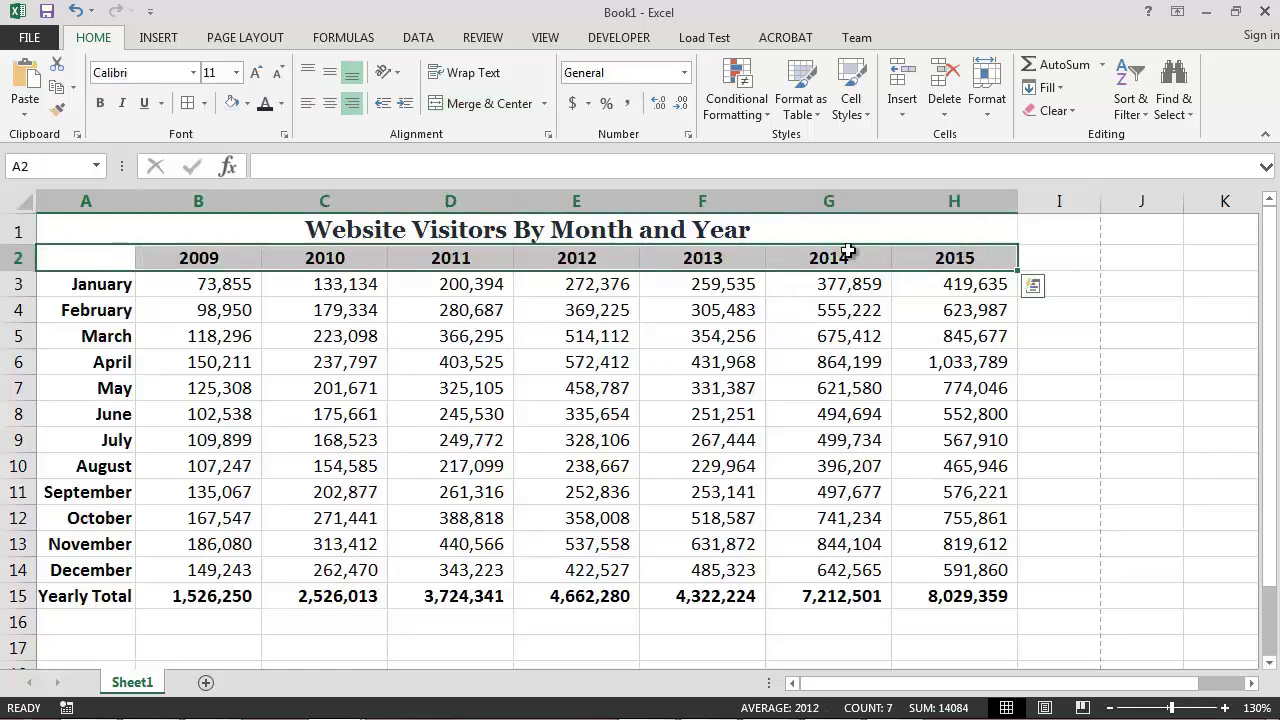
pyautogui.click(248, 104)
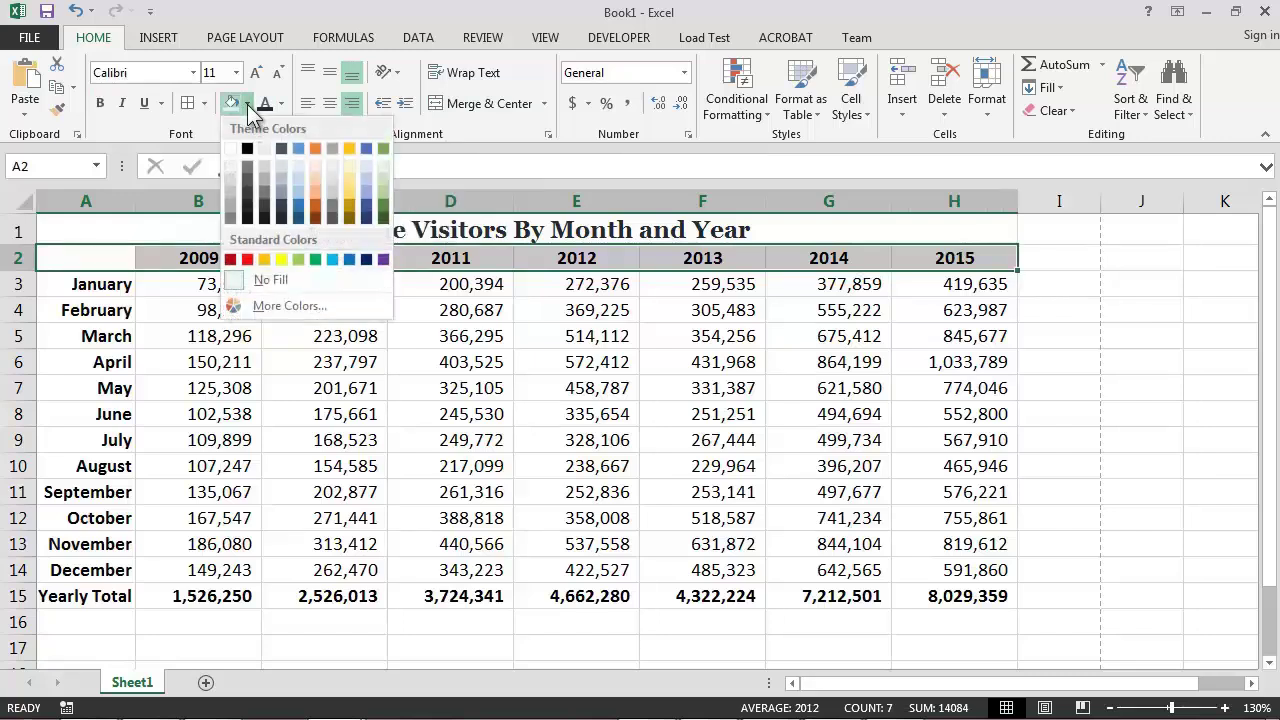
pyautogui.click(299, 166)
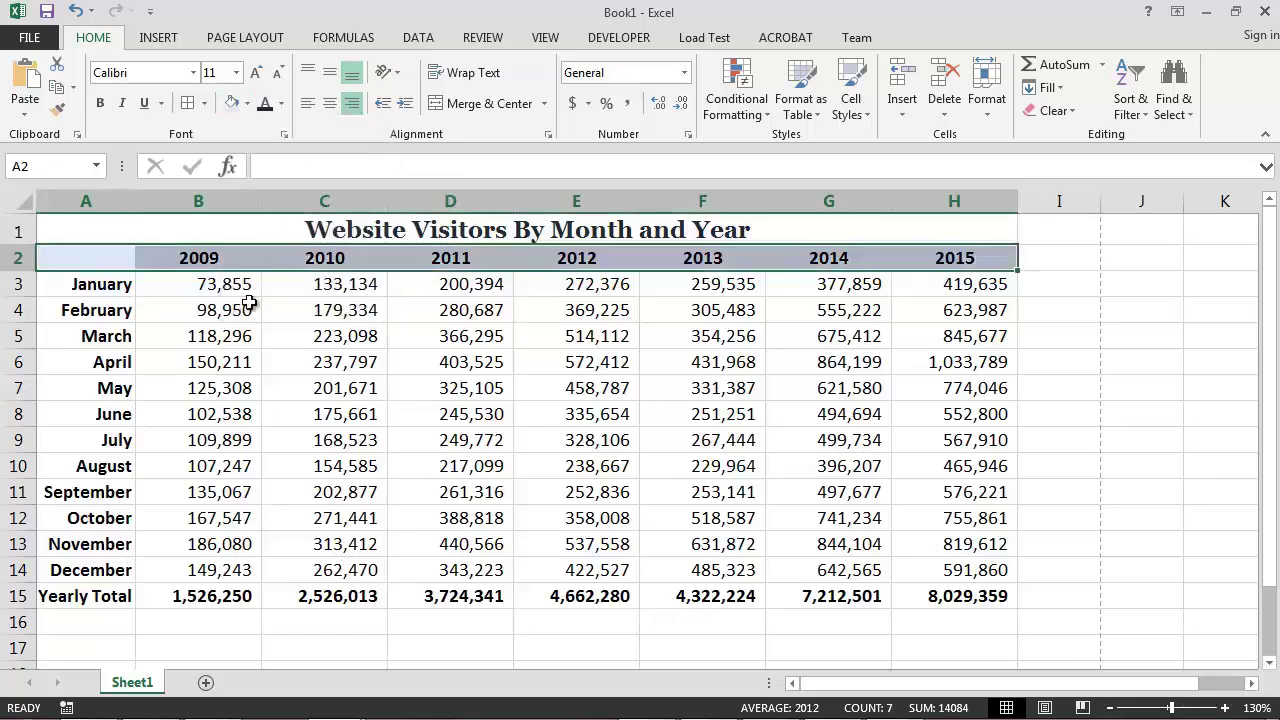
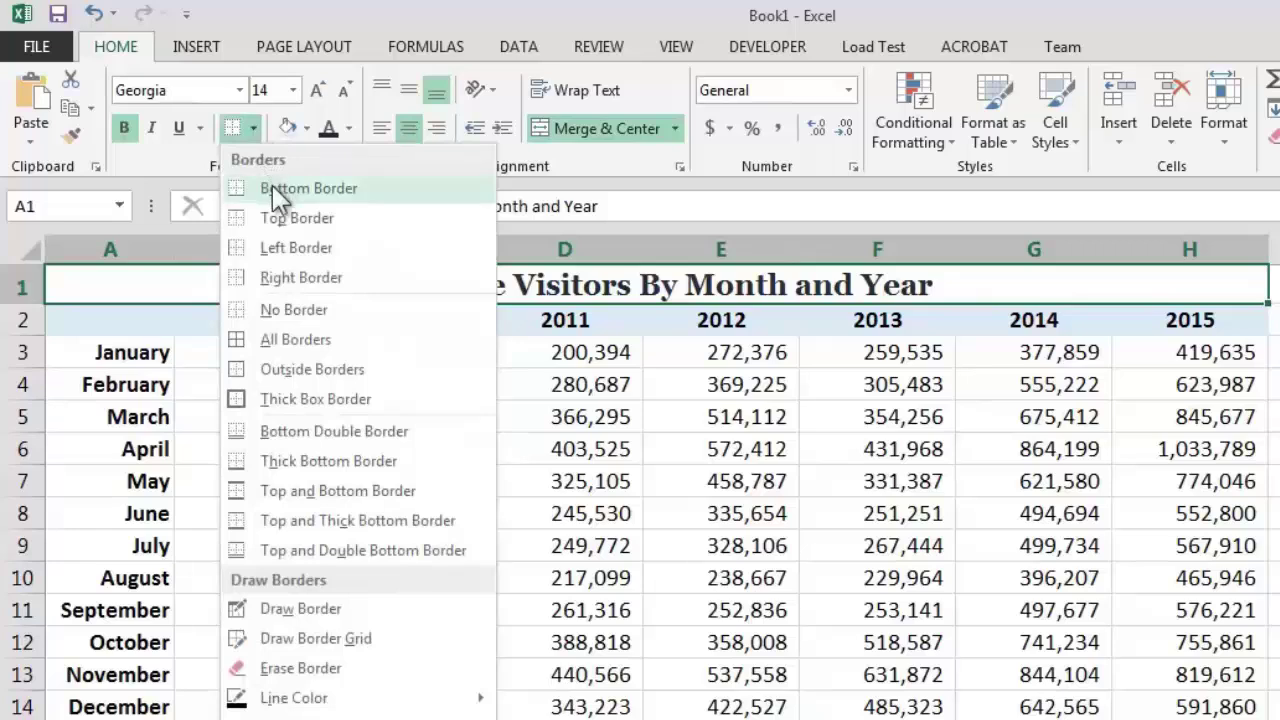
# - Add a bottom border to the title row and to the year heading row A2:H2
pyautogui.click(272, 186)
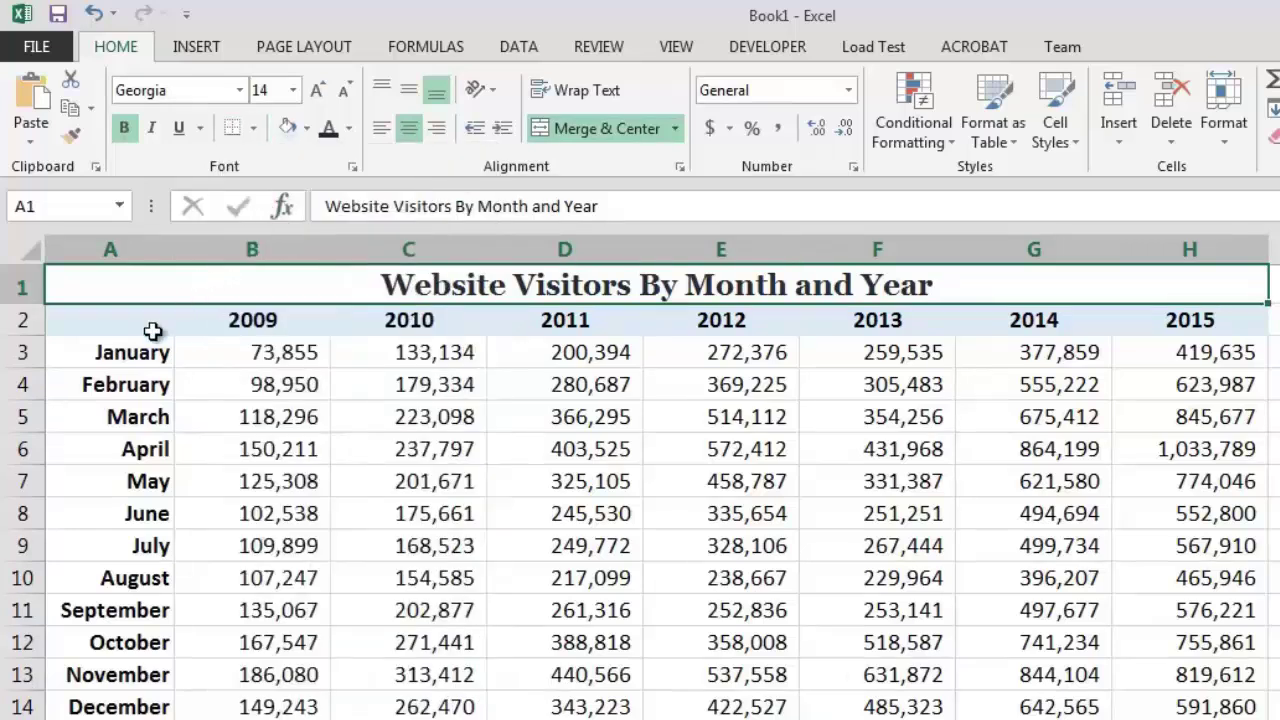
pyautogui.moveTo(156, 322); pyautogui.dragTo(1195, 318)
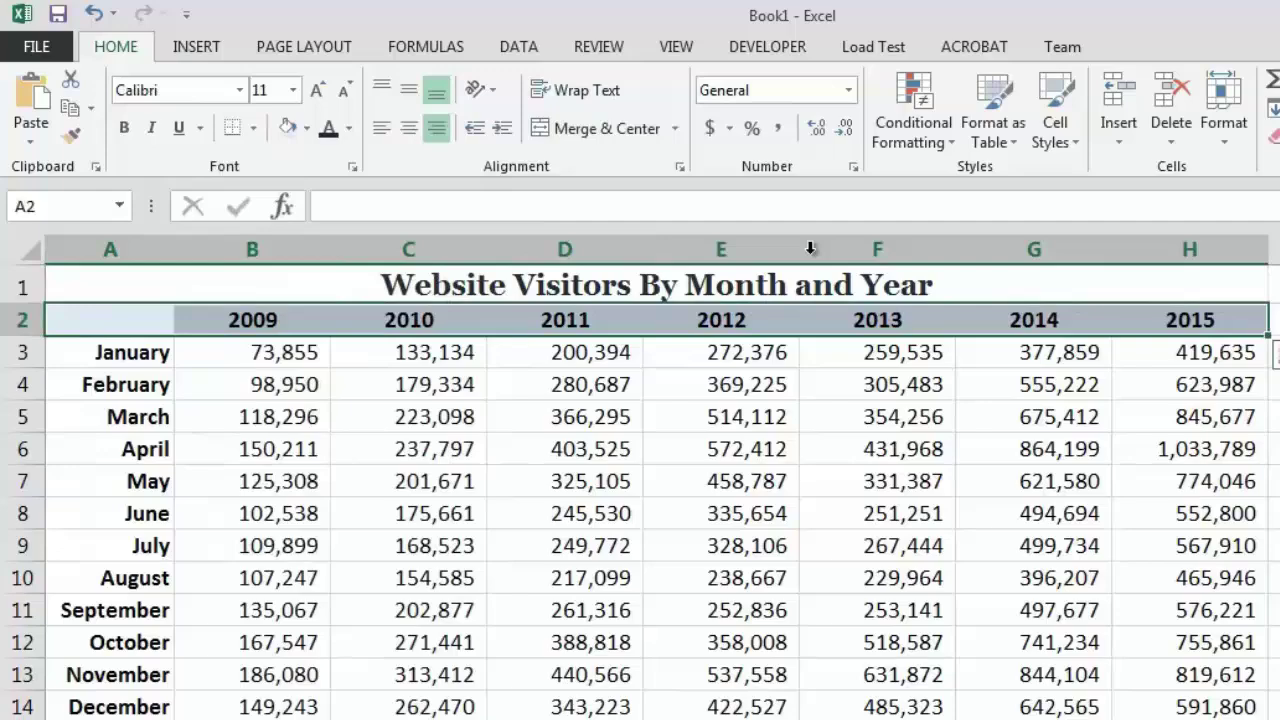
pyautogui.click(253, 128)
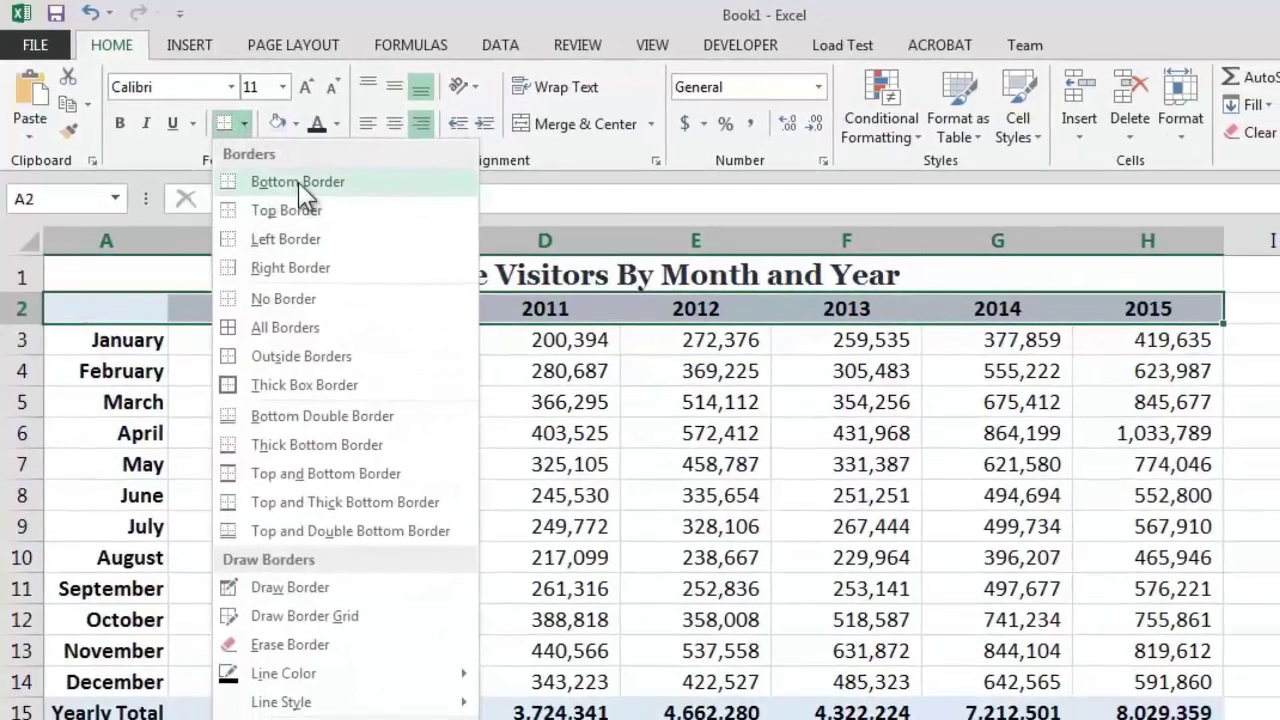
pyautogui.click(300, 188)
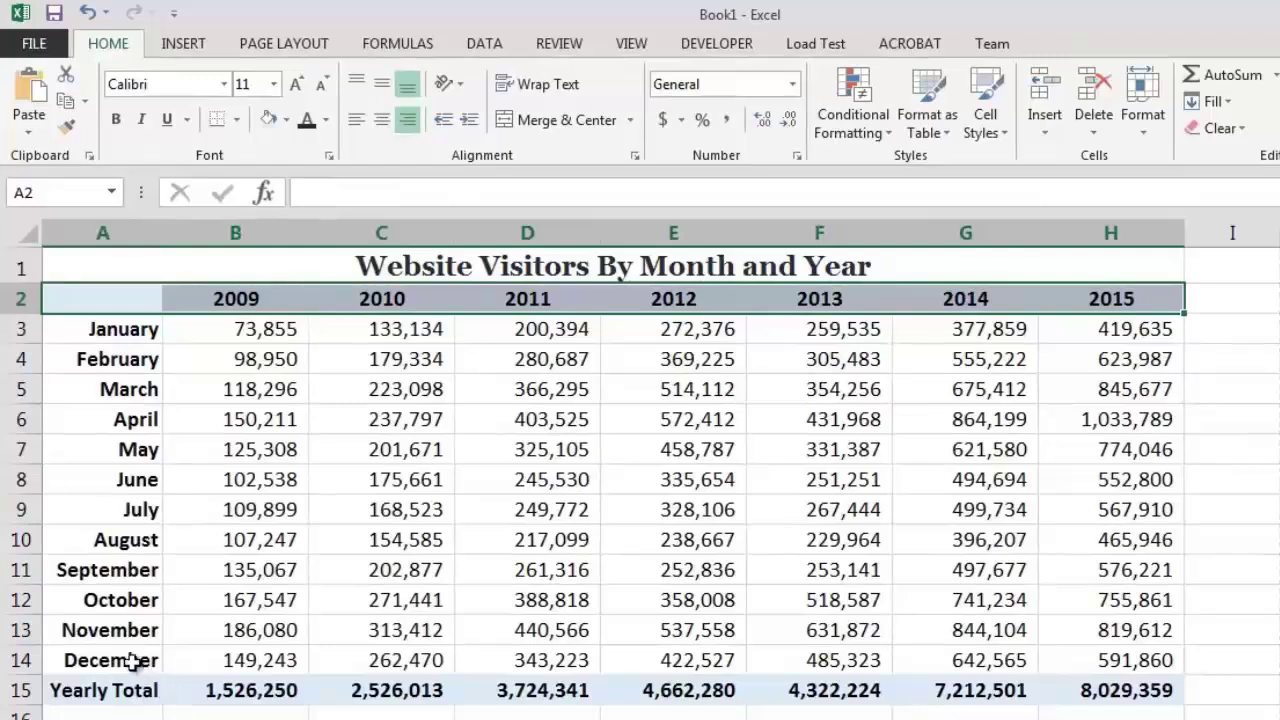
# - Add a bottom border to the December row A14:H14 and to the Yearly Total row A15:H15
pyautogui.moveTo(130, 662); pyautogui.dragTo(1125, 663)
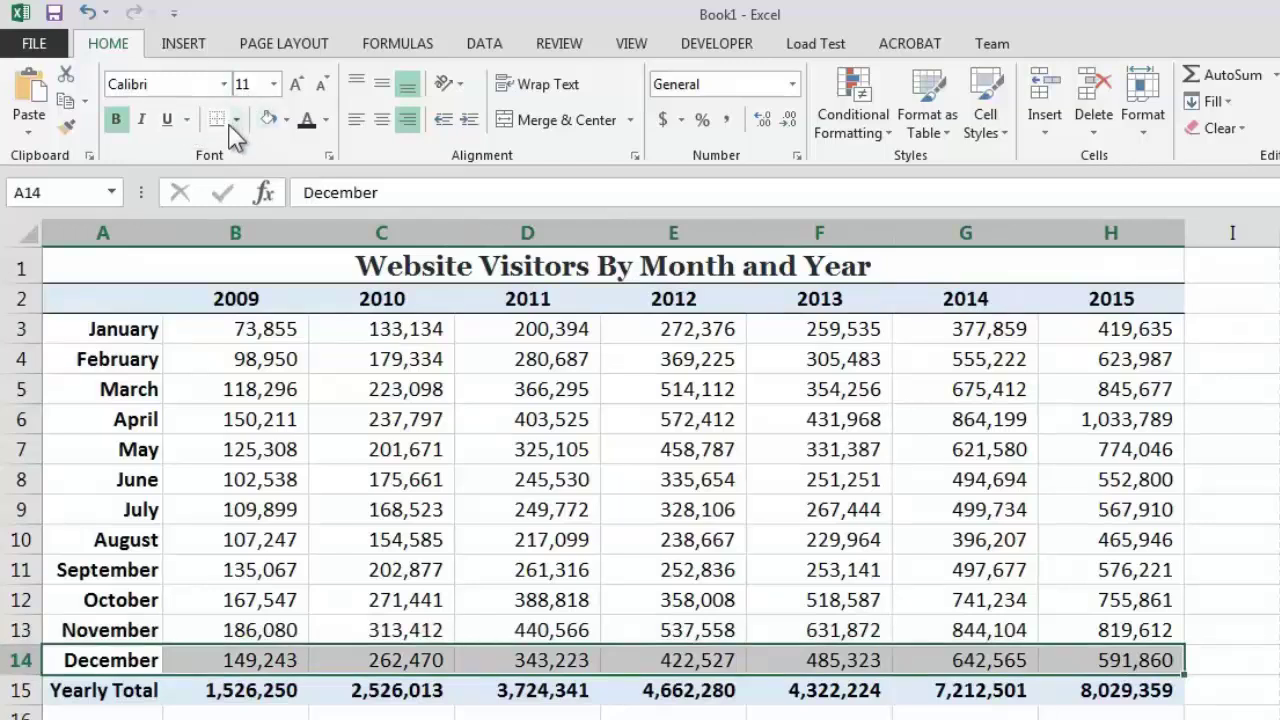
pyautogui.moveTo(166, 694); pyautogui.dragTo(1120, 683)
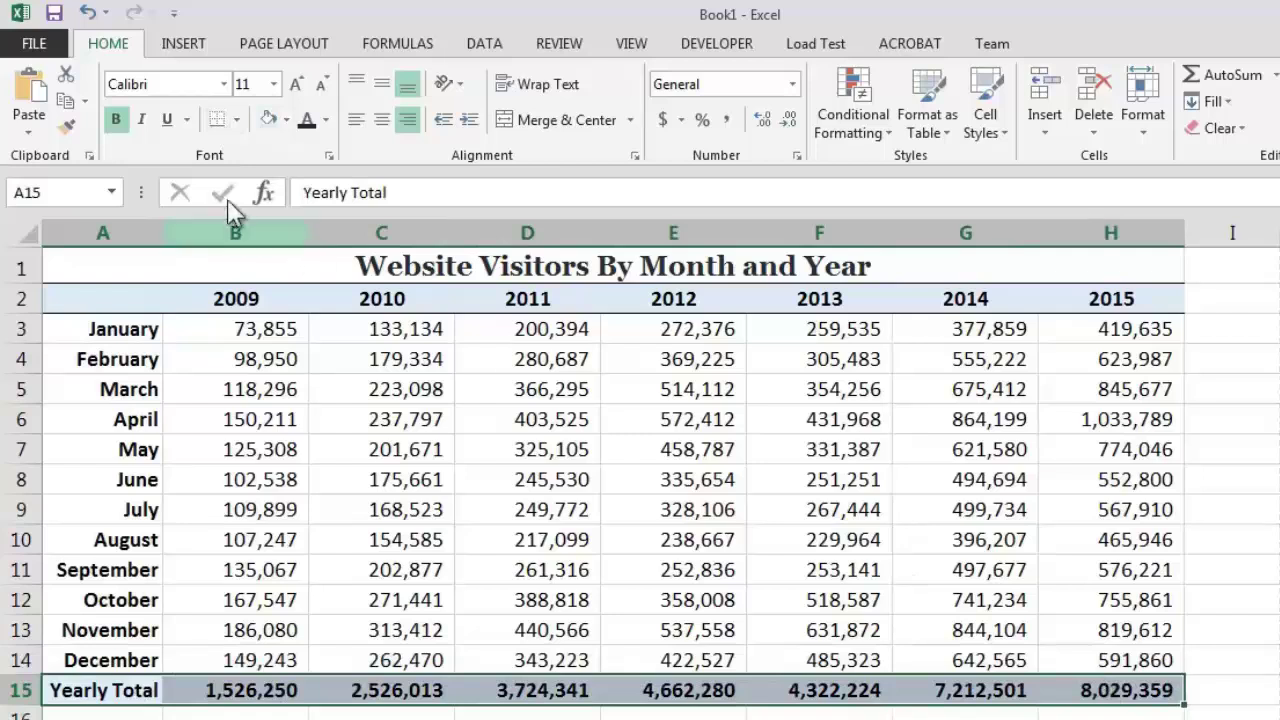
pyautogui.click(218, 120)
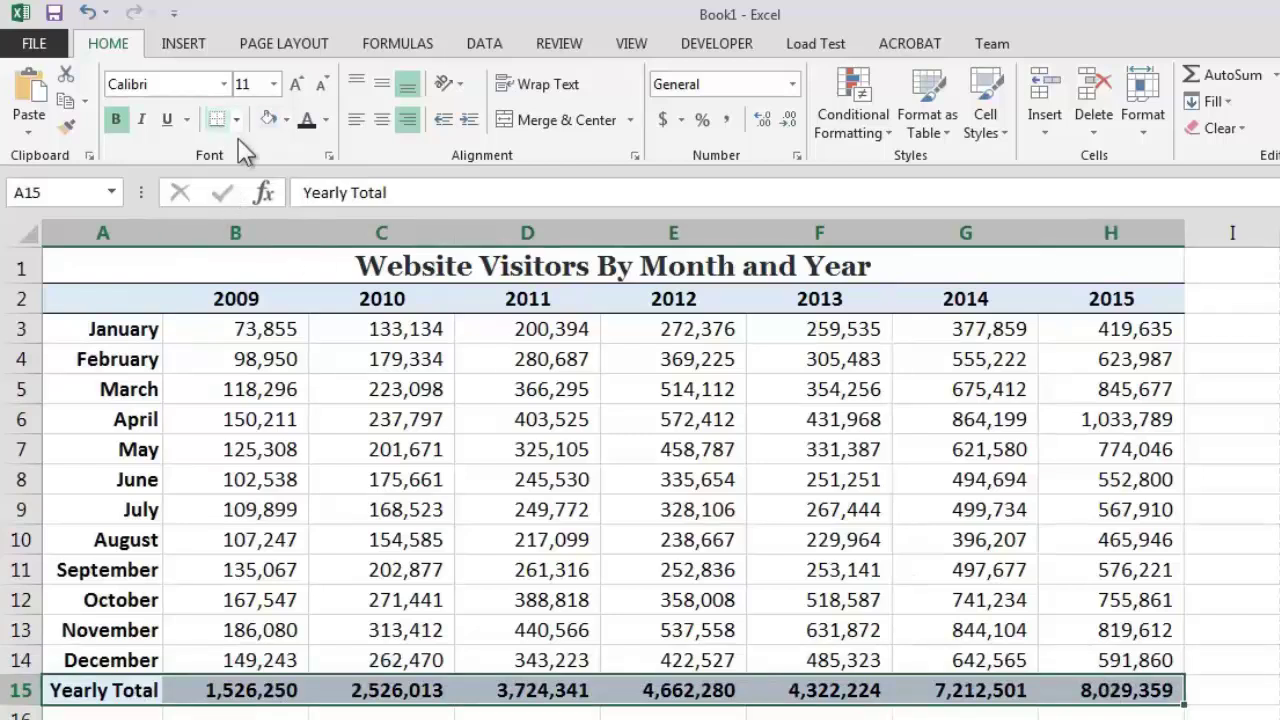
pyautogui.click(1233, 588)
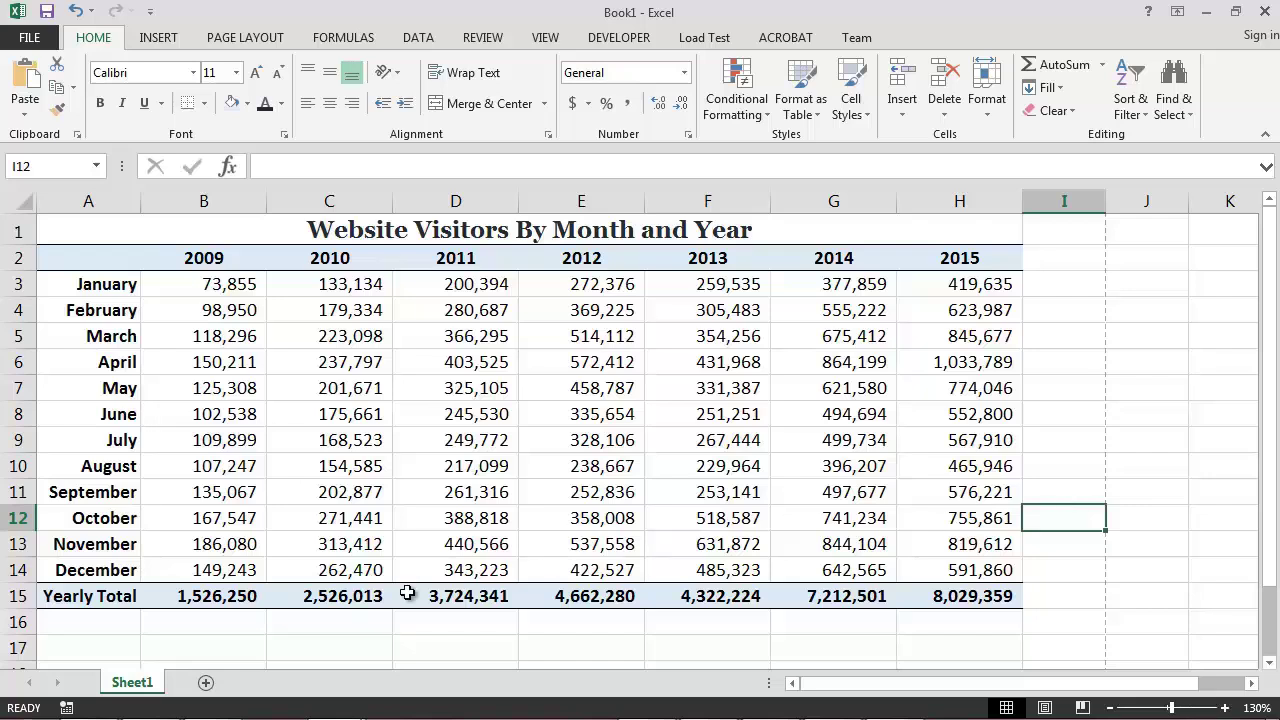
# - Apply a bottom double border to the December row A14:H14, above the yearly totals
pyautogui.moveTo(95, 569); pyautogui.dragTo(934, 573)
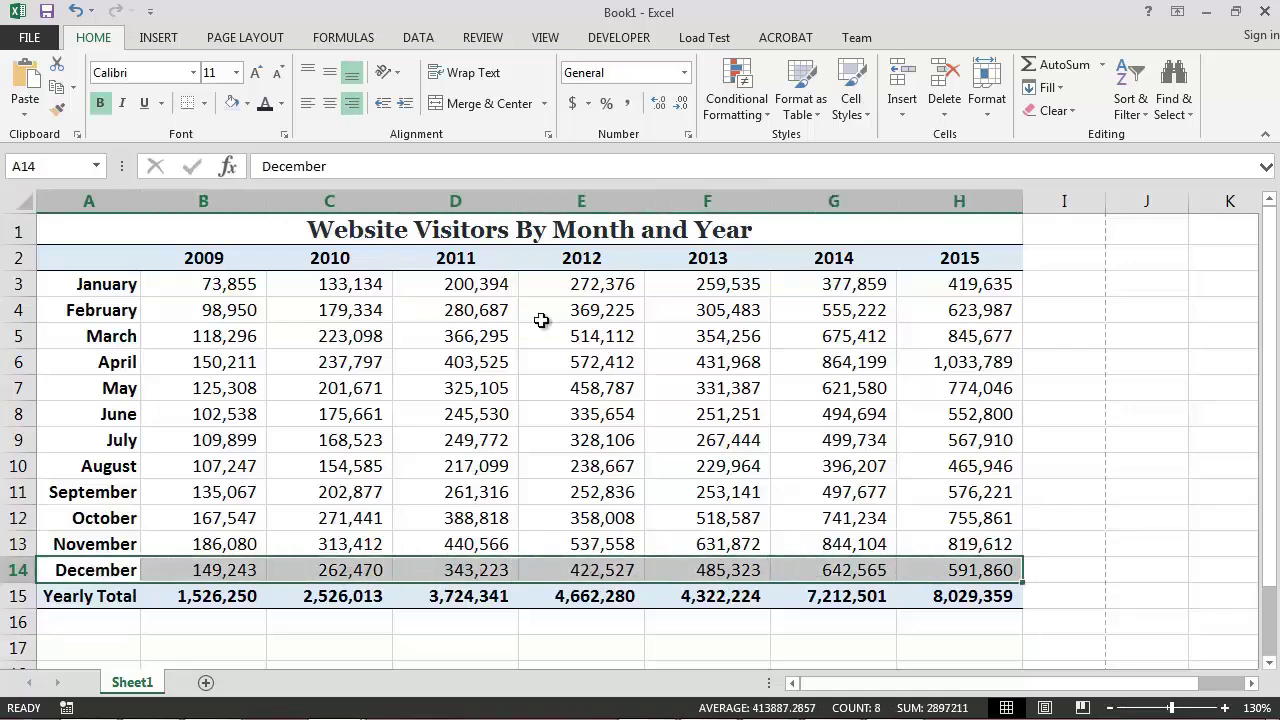
pyautogui.click(205, 103)
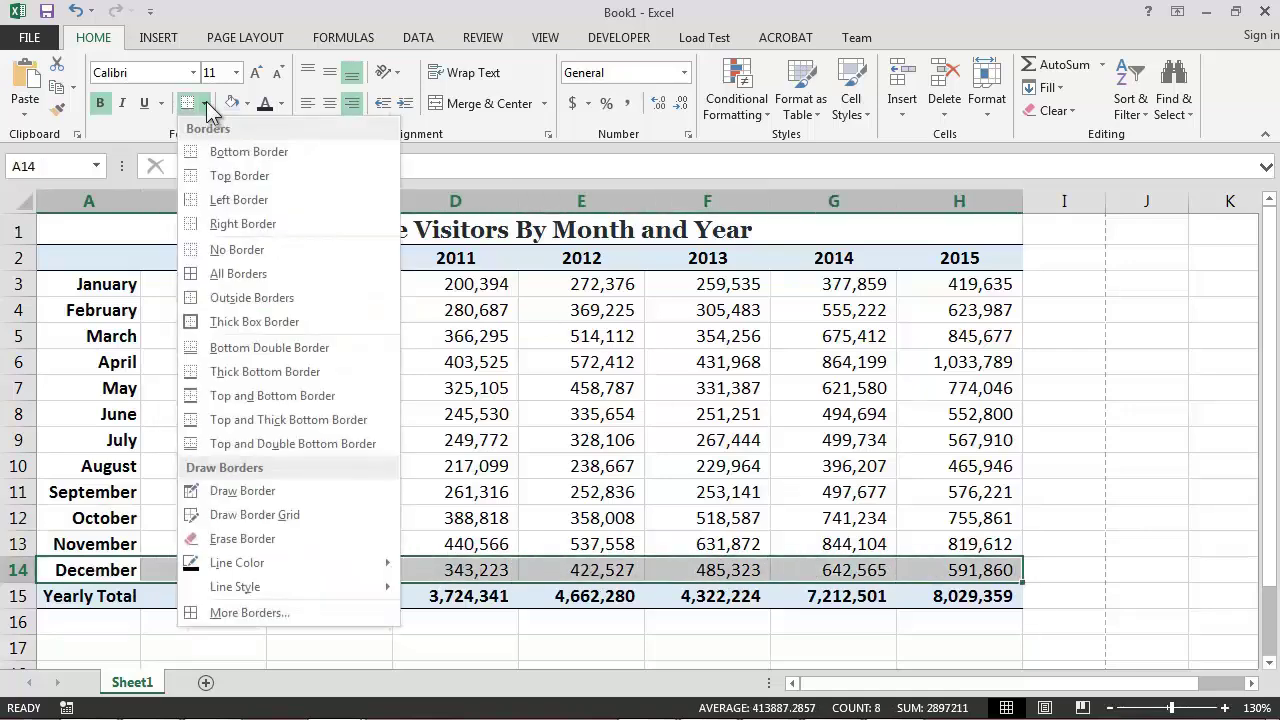
pyautogui.click(339, 348)
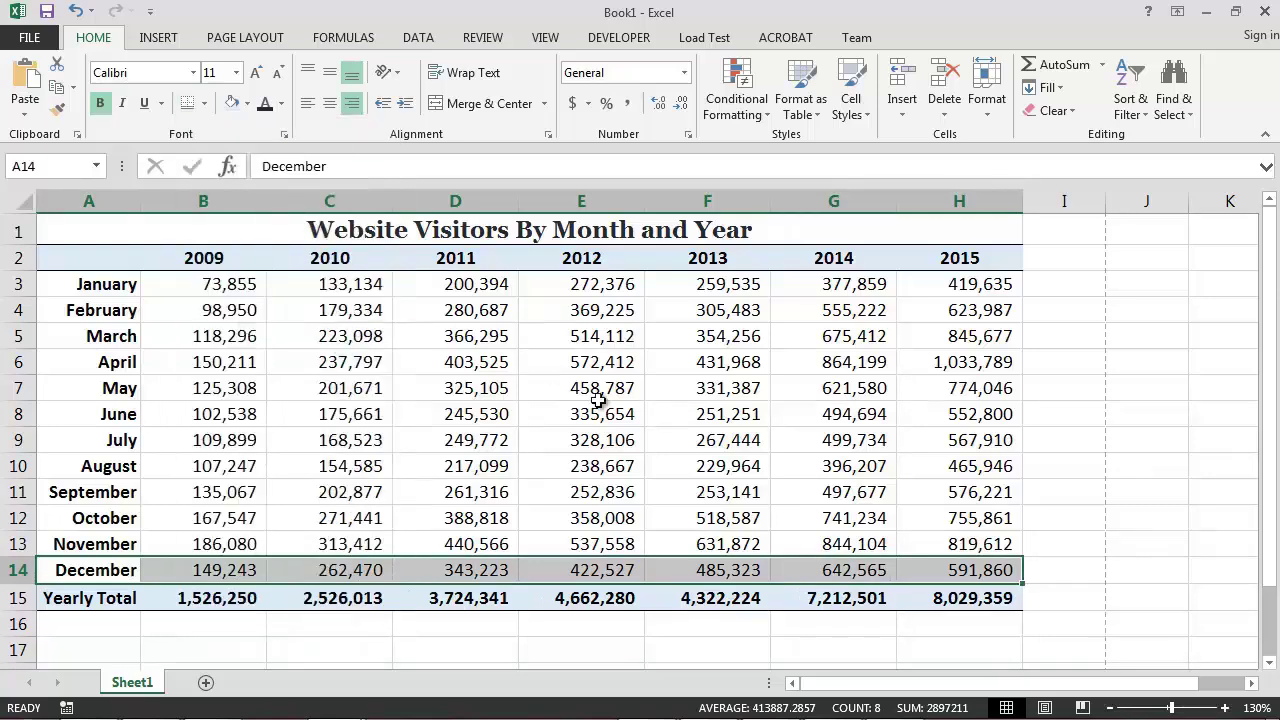
pyautogui.click(1065, 488)
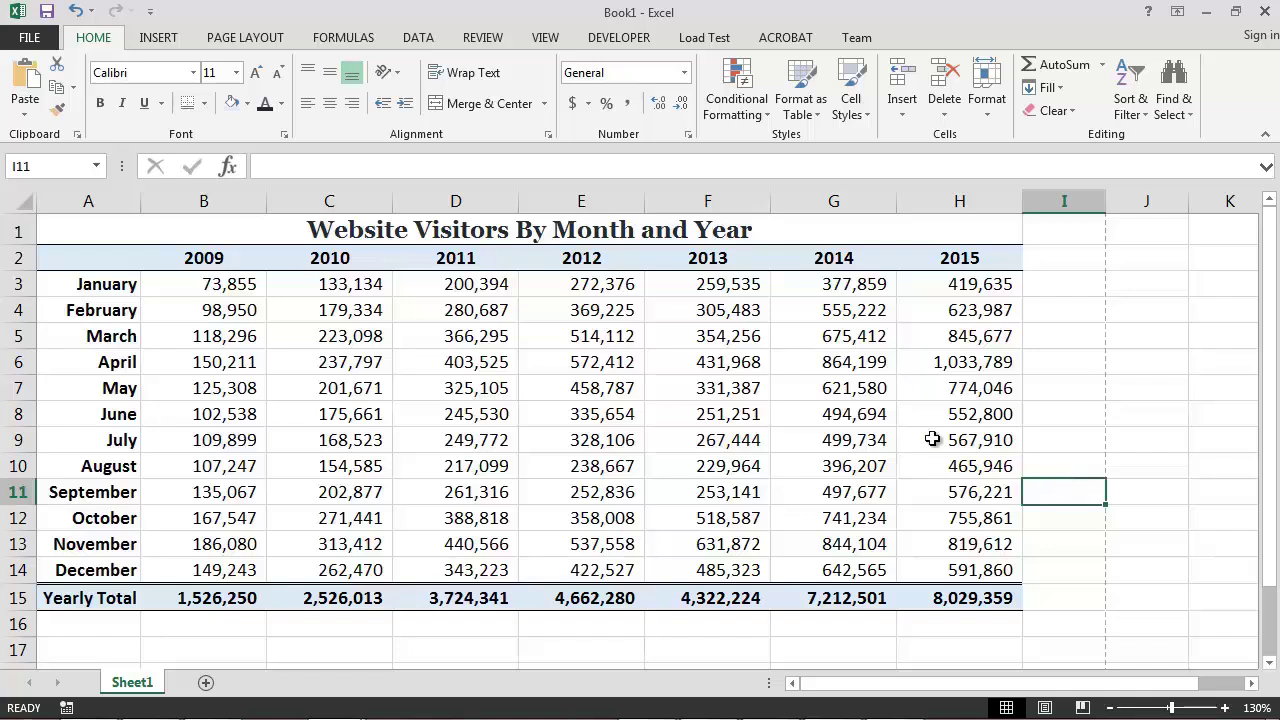
# - Look through the border line options and open the detailed border settings
pyautogui.click(205, 104)
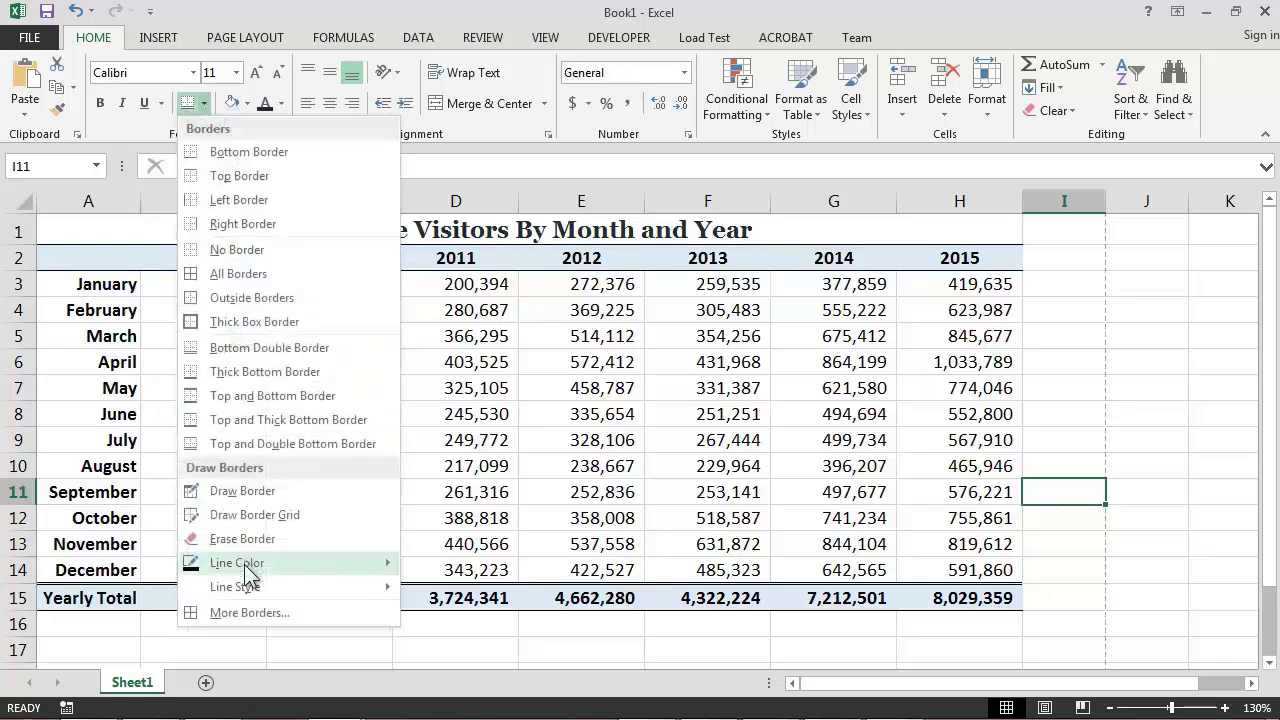
pyautogui.click(304, 614)
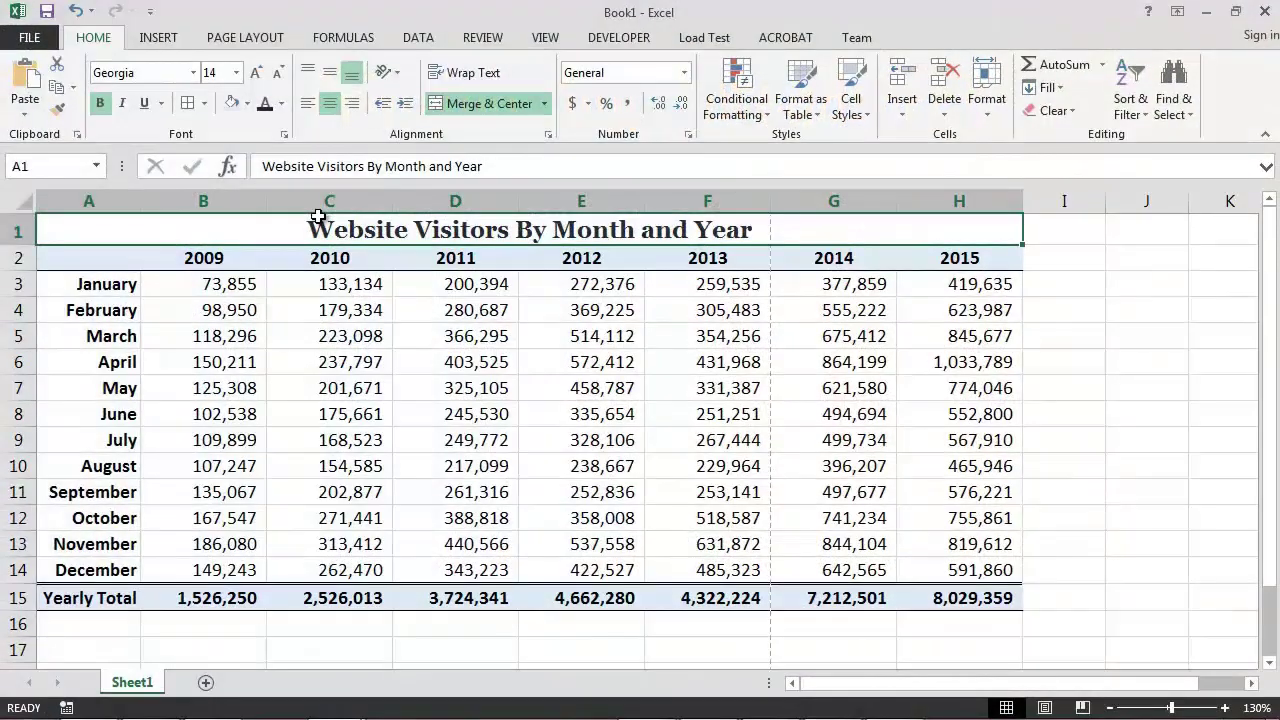
# - Set the worksheet's print orientation to Landscape Orientation and return to the sheet
pyautogui.click(40, 40)
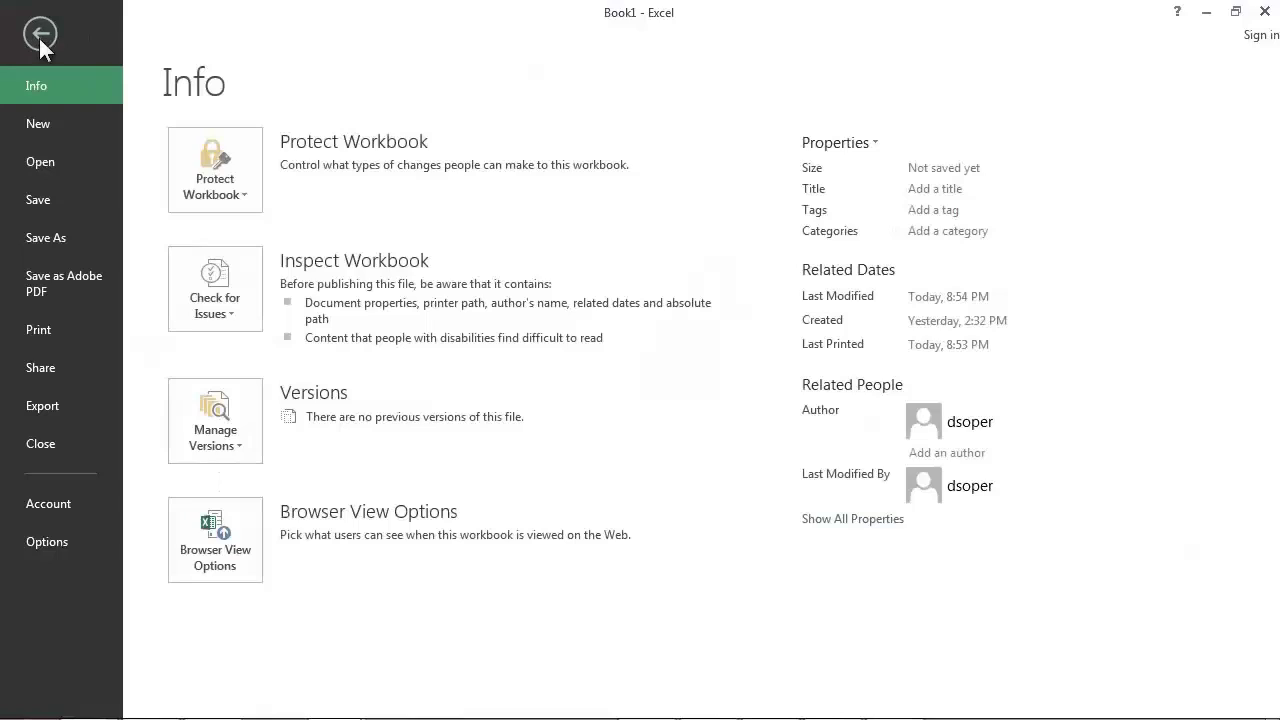
pyautogui.click(57, 343)
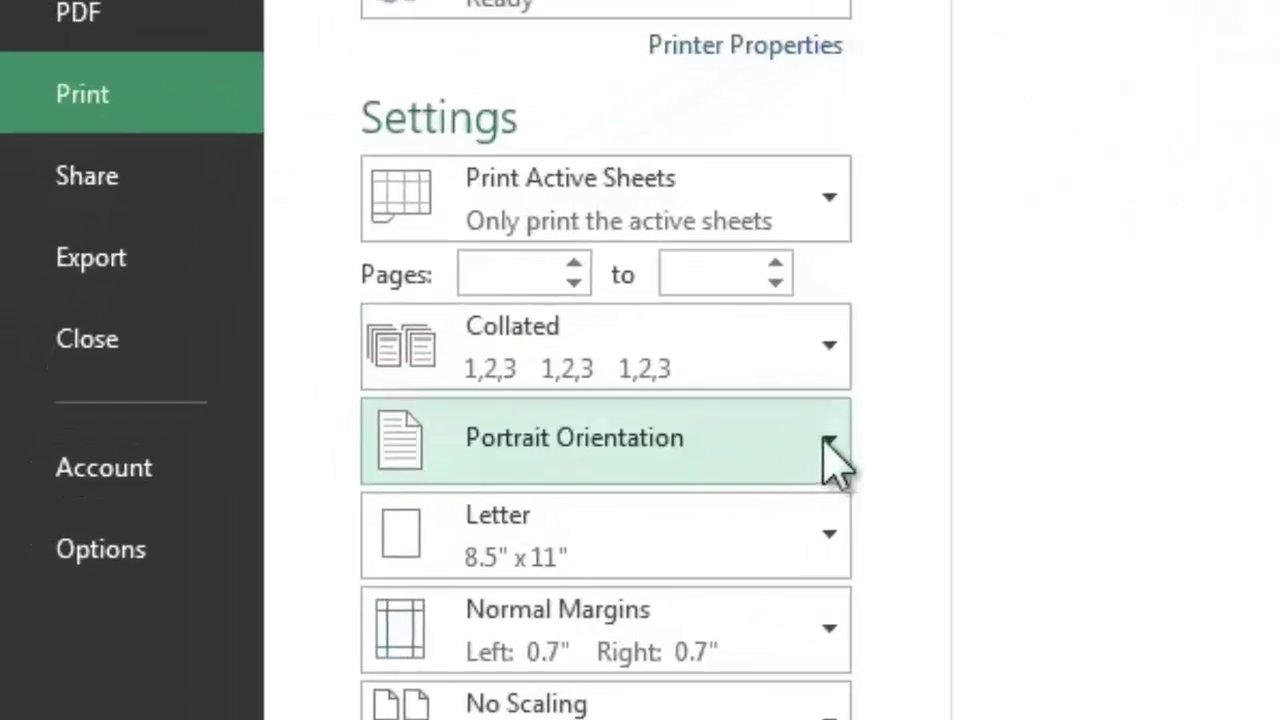
pyautogui.click(826, 444)
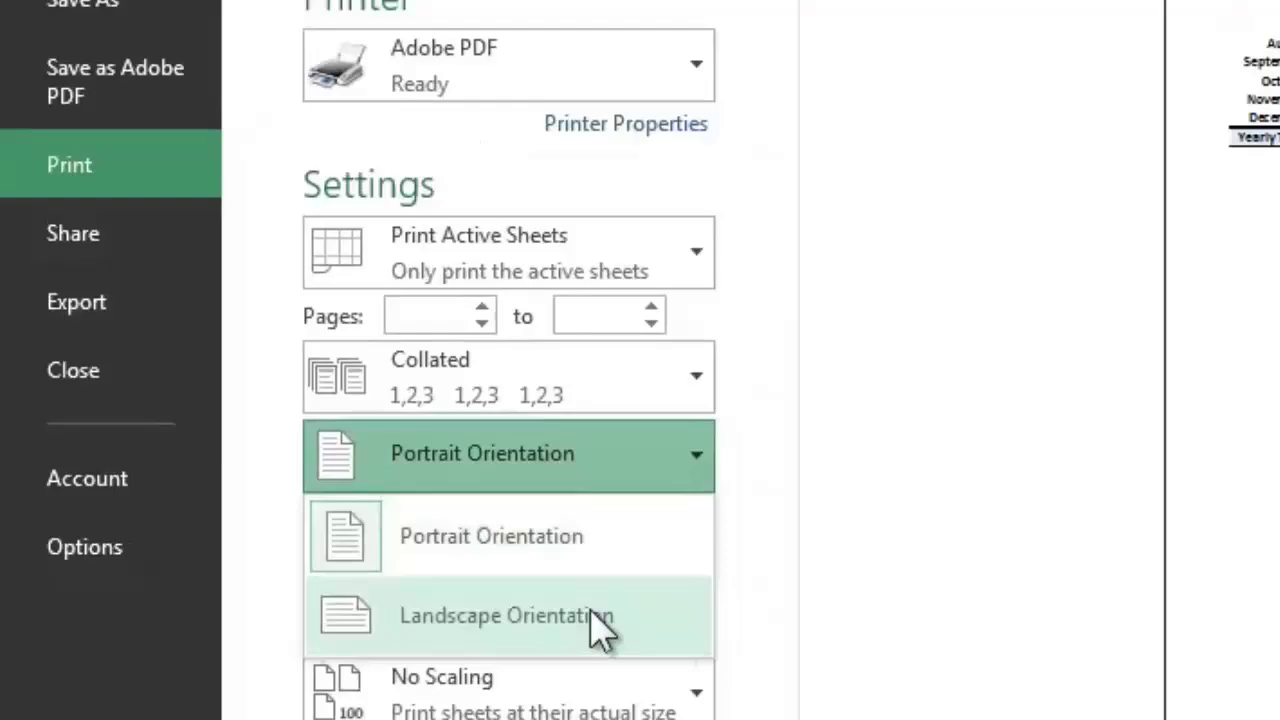
pyautogui.click(592, 613)
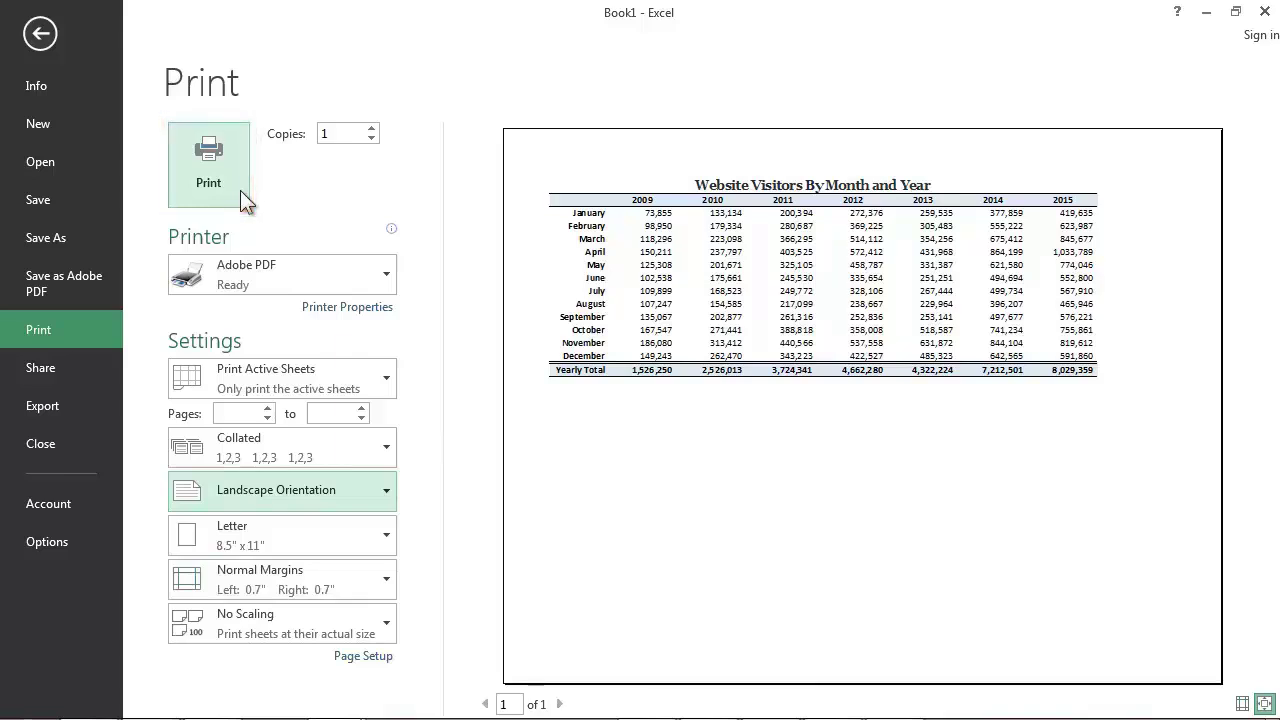
pyautogui.click(41, 34)
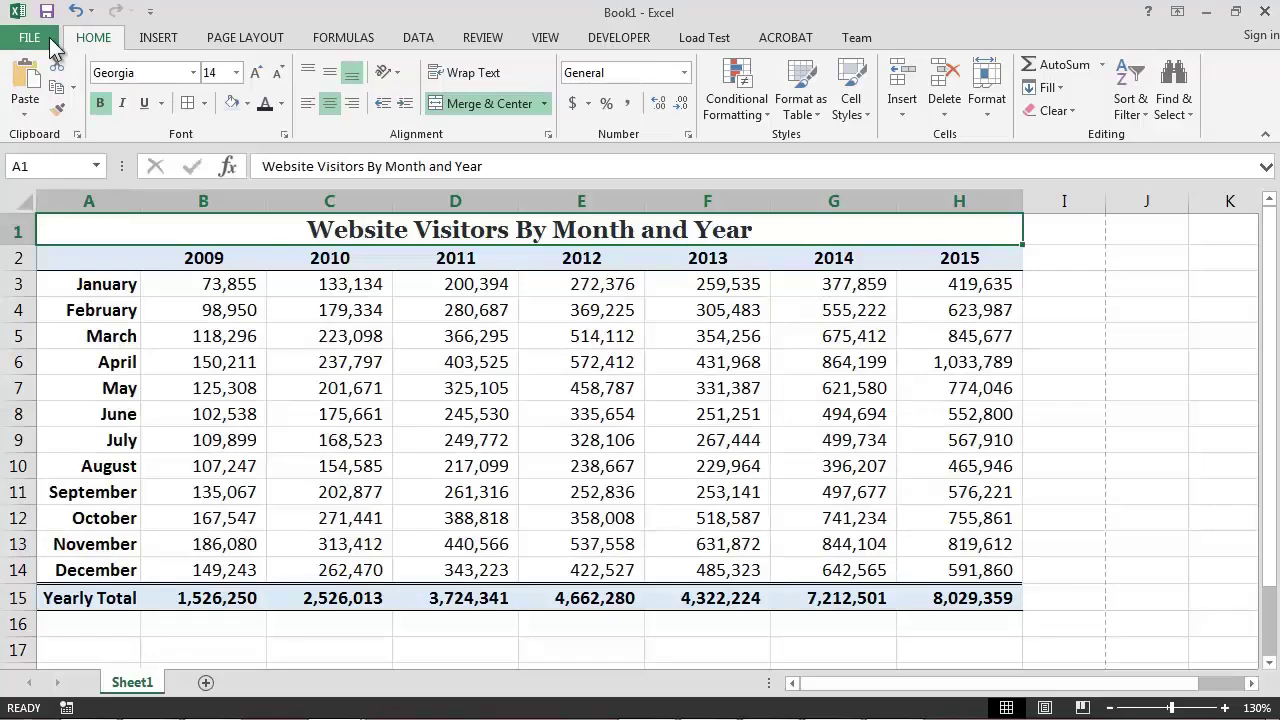
# - Select the range A2:C15 and set the print settings to Print Selection so only those cells are printed
pyautogui.click(95, 258)
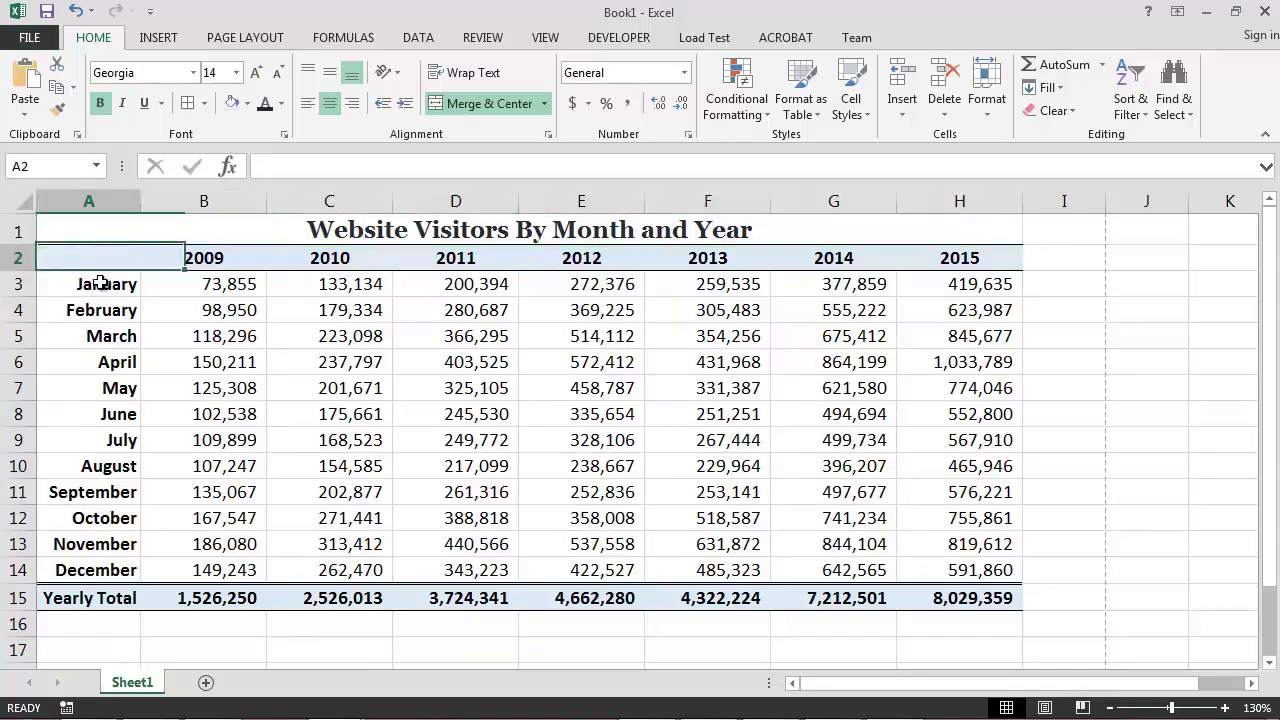
pyautogui.moveTo(100, 283); pyautogui.dragTo(352, 601)
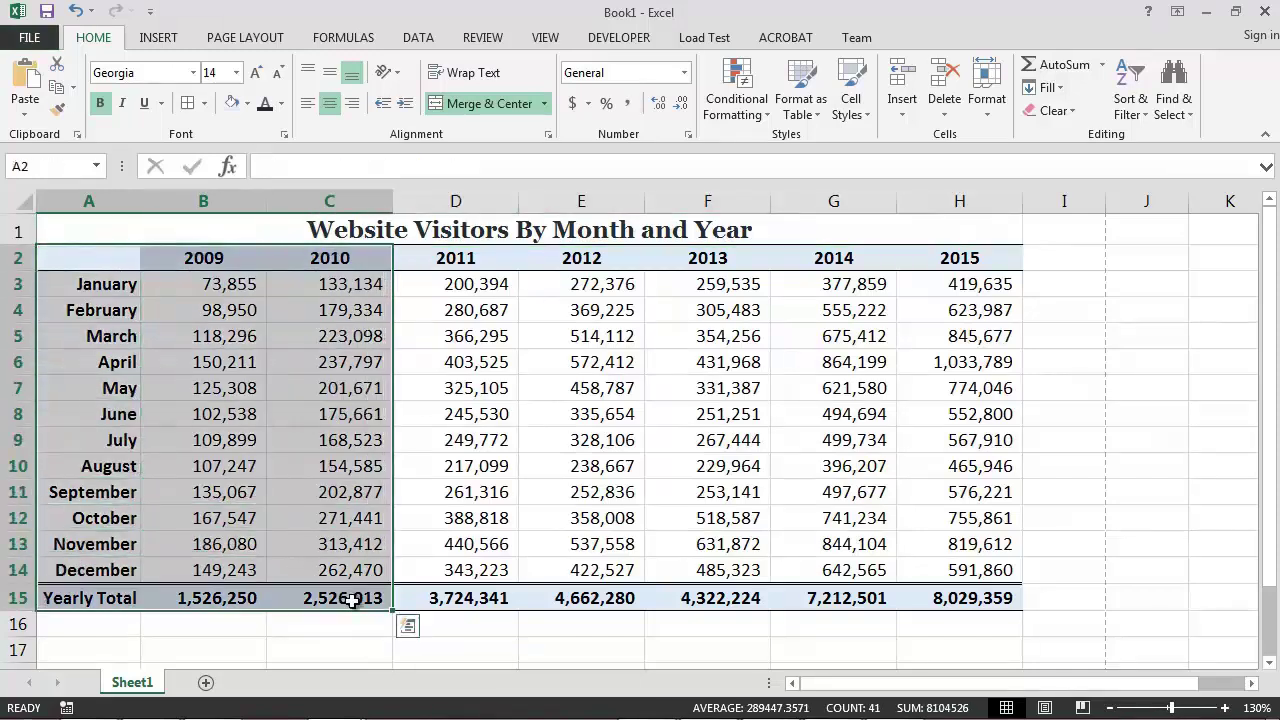
pyautogui.click(29, 40)
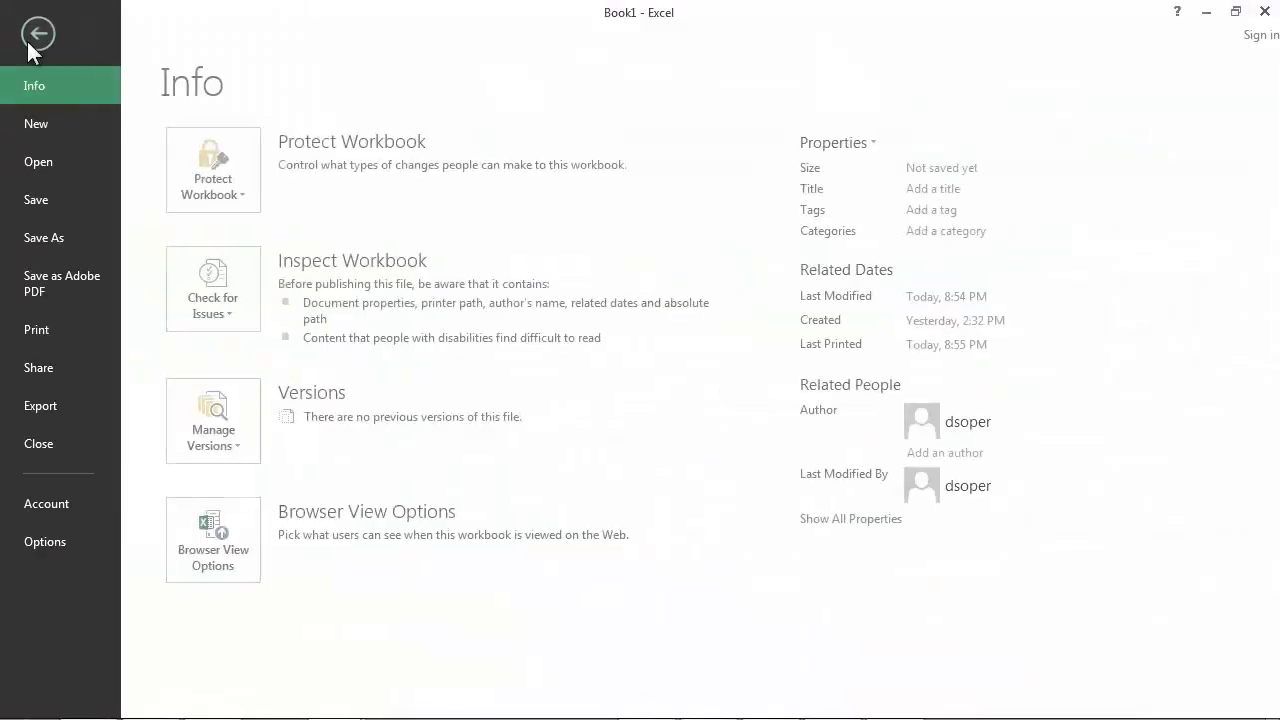
pyautogui.click(54, 332)
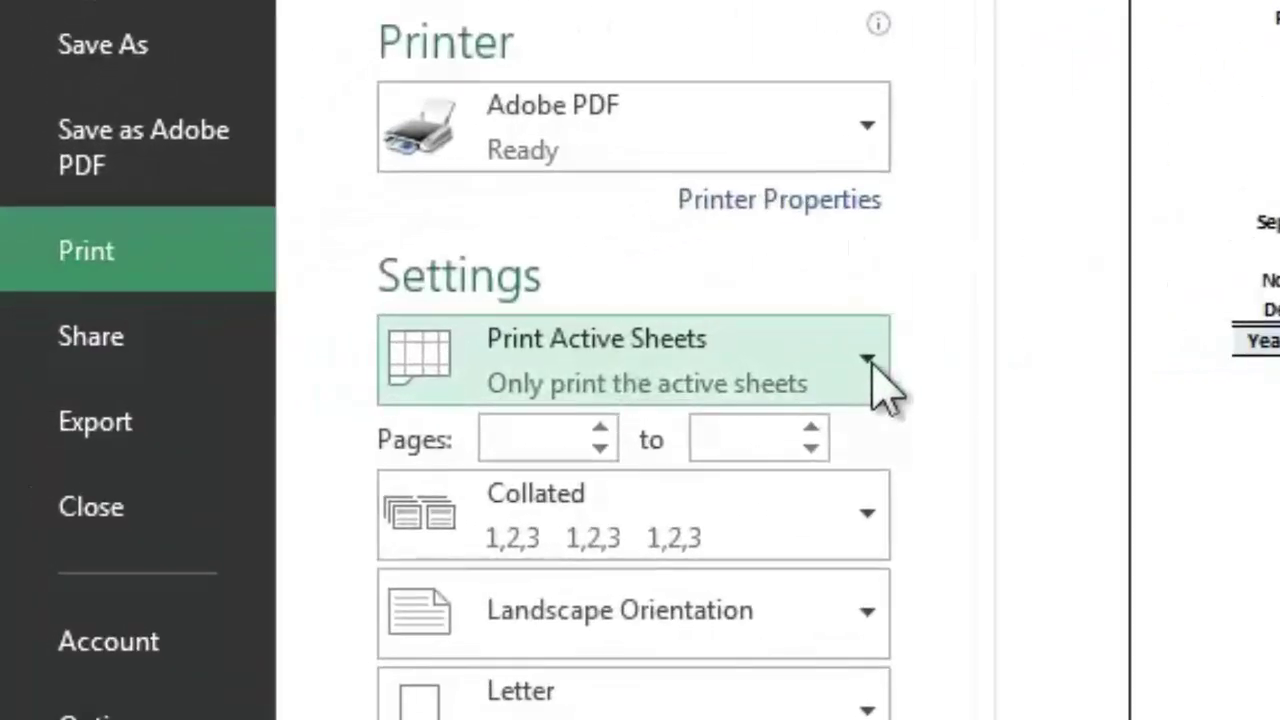
pyautogui.click(867, 360)
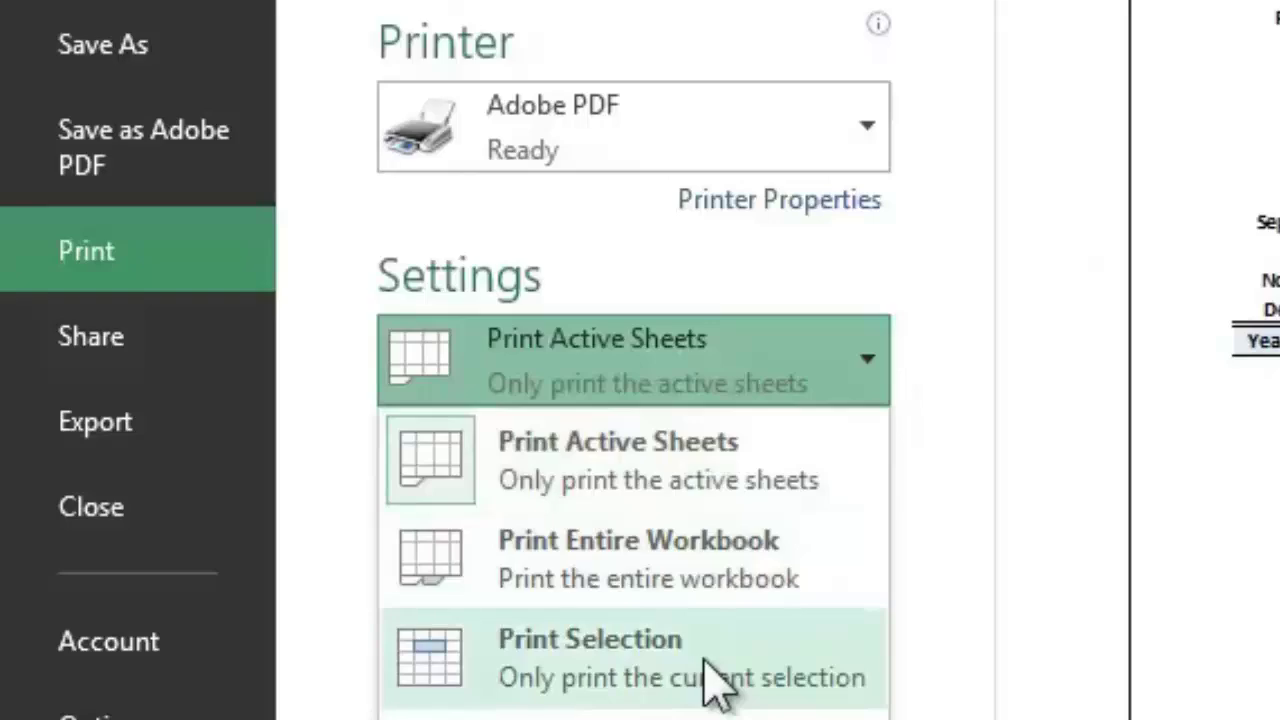
pyautogui.click(715, 680)
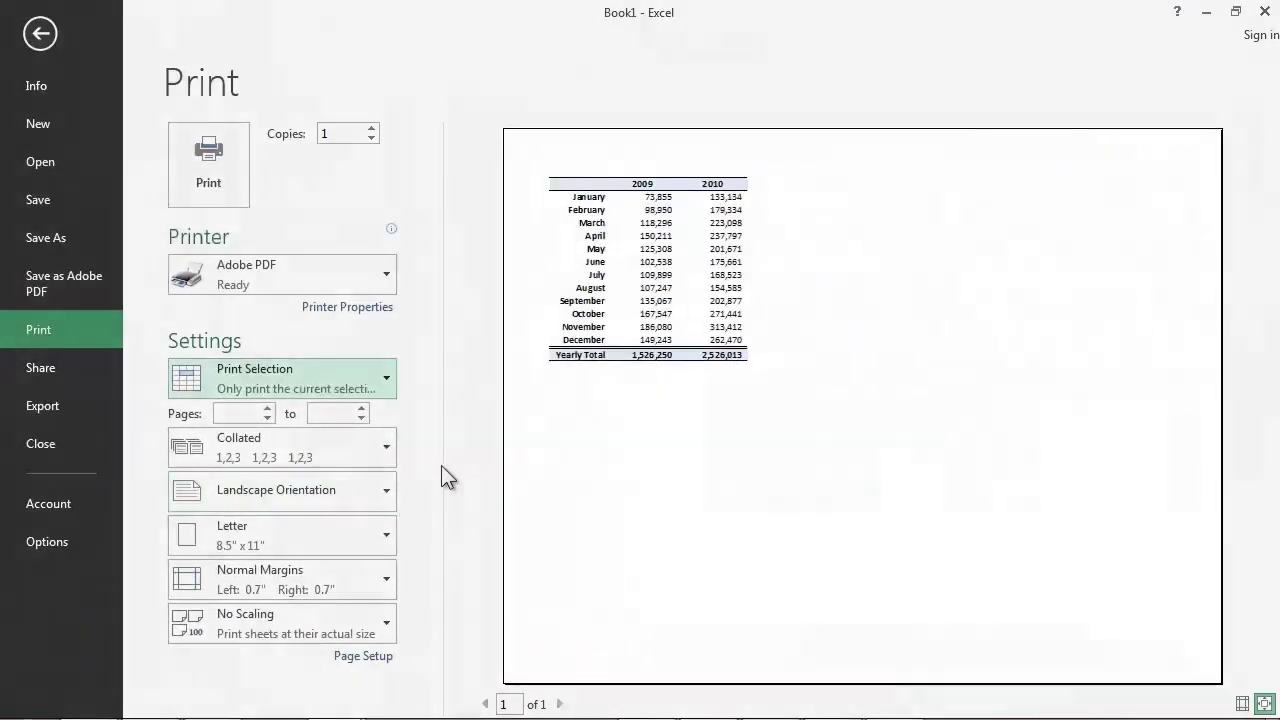